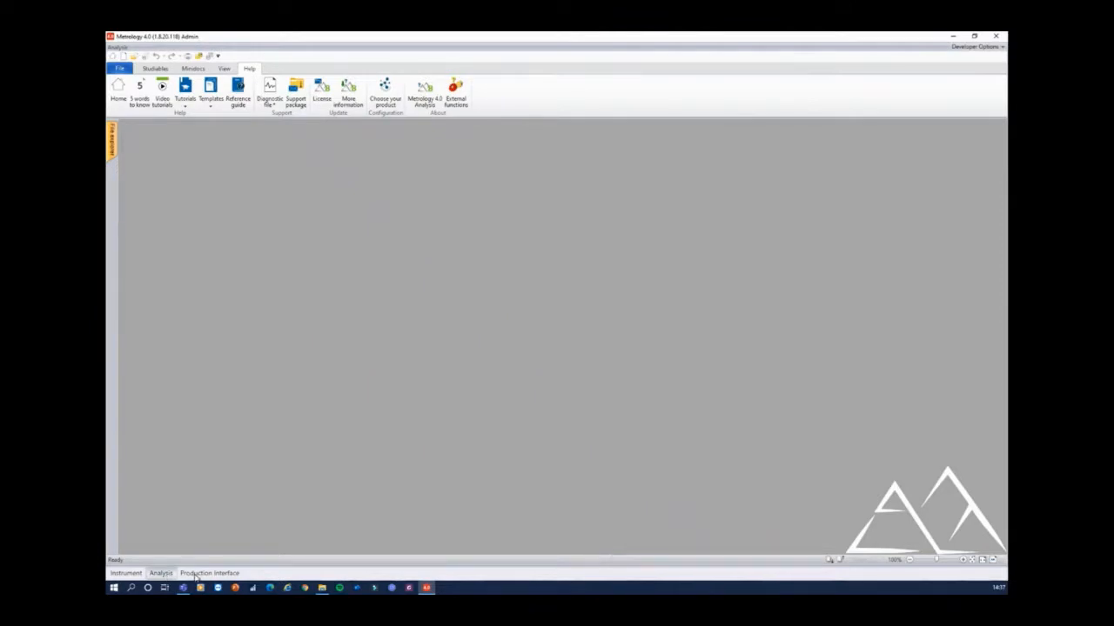
Set up a 2D X measurement of the surface in the Instrument view with a length of 10 mm.
click(196, 573)
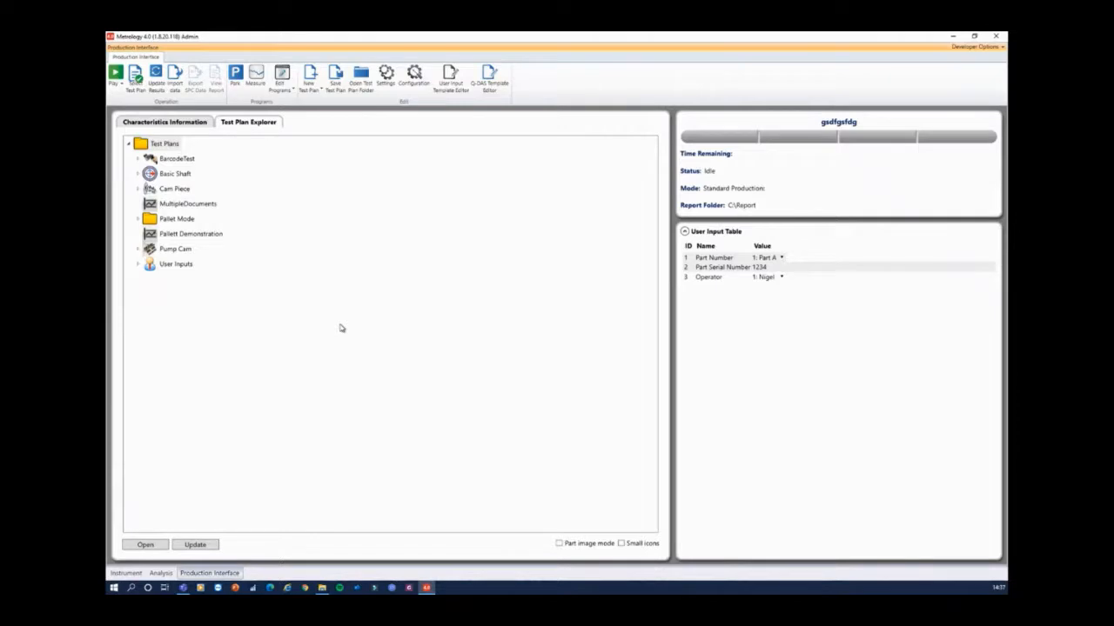
click(125, 573)
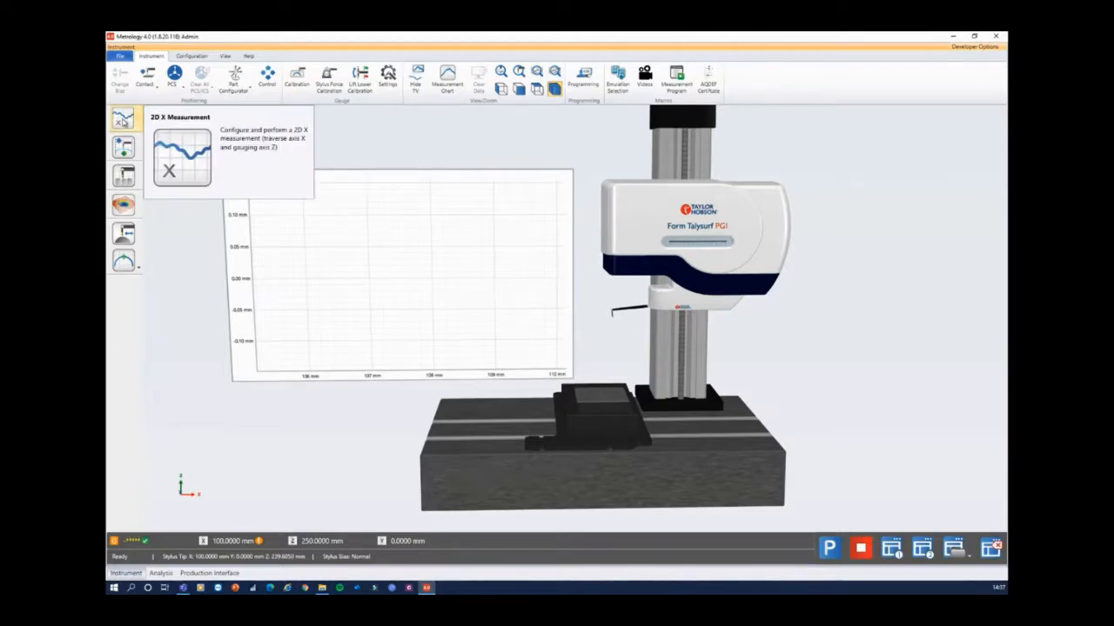
click(123, 122)
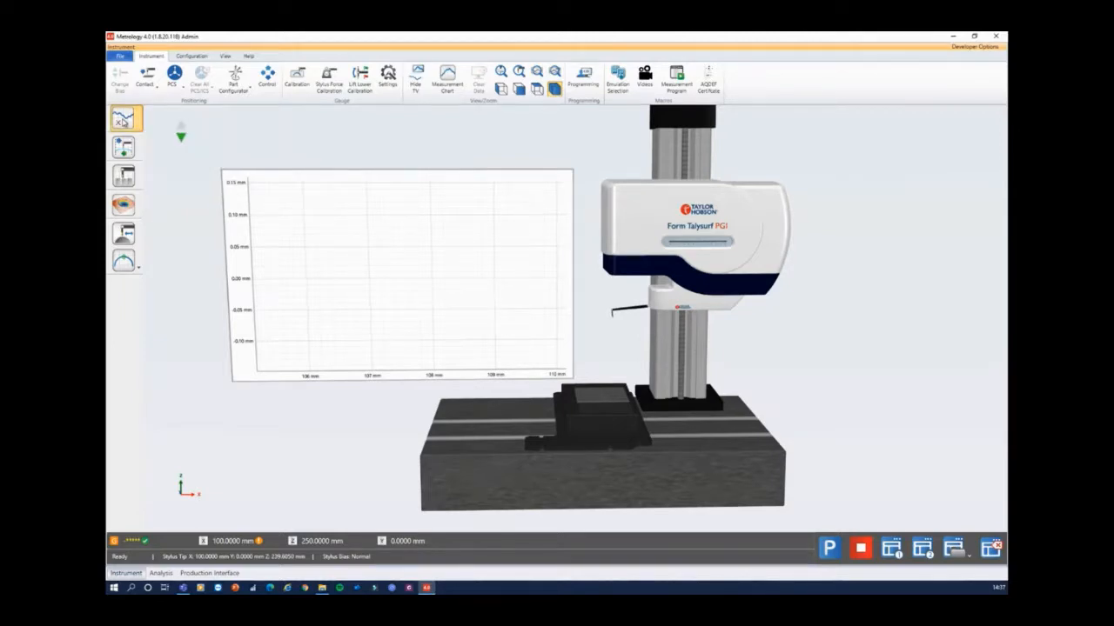
drag(186, 131, 138, 139)
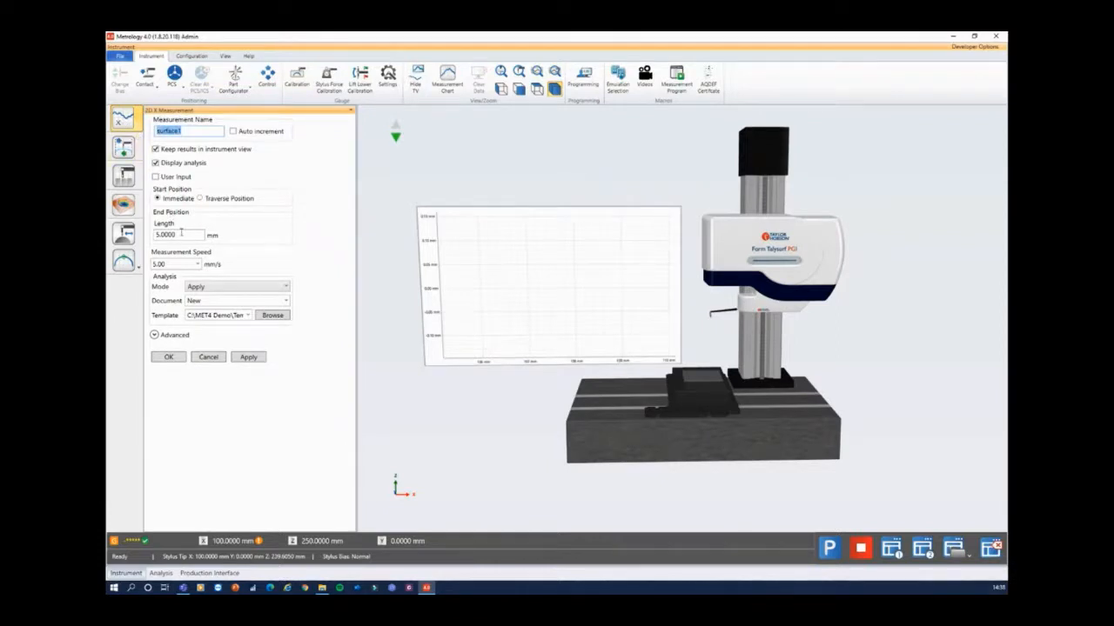
drag(182, 234, 146, 236)
text(10)
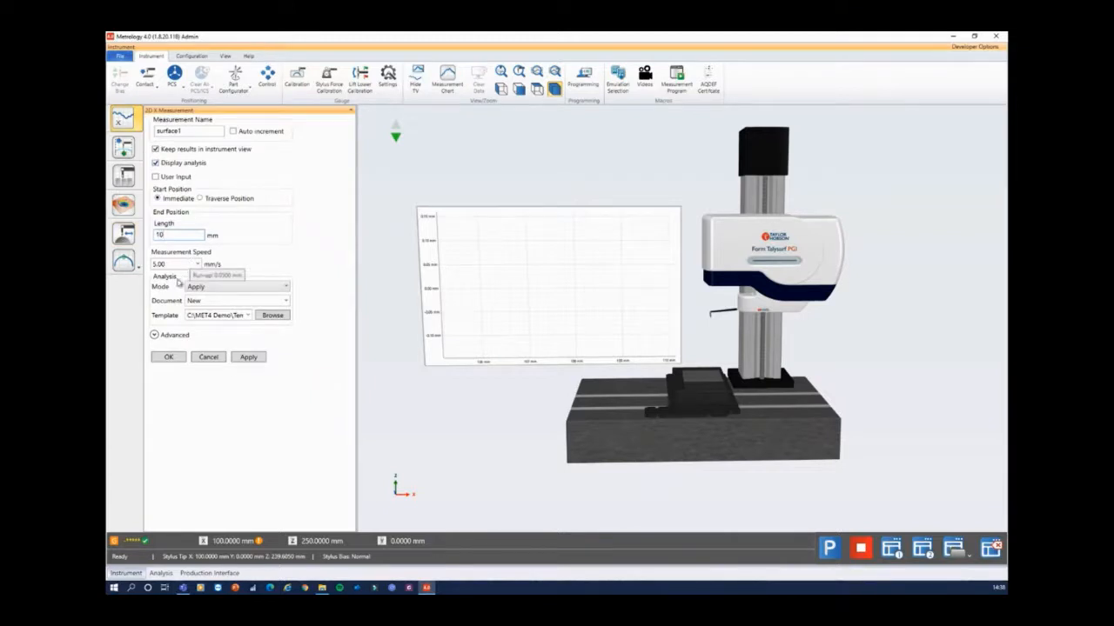
Check that the analysis template path ends in Roughness.mnt and run the 2D X measurement.
click(214, 316)
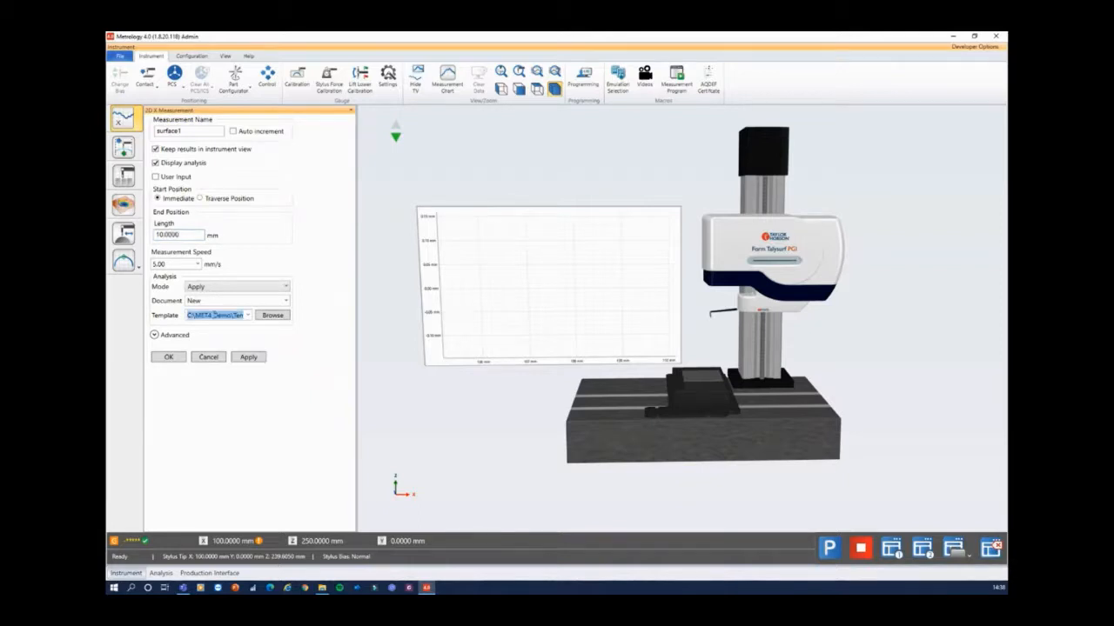
click(238, 317)
drag(229, 316, 260, 319)
click(170, 357)
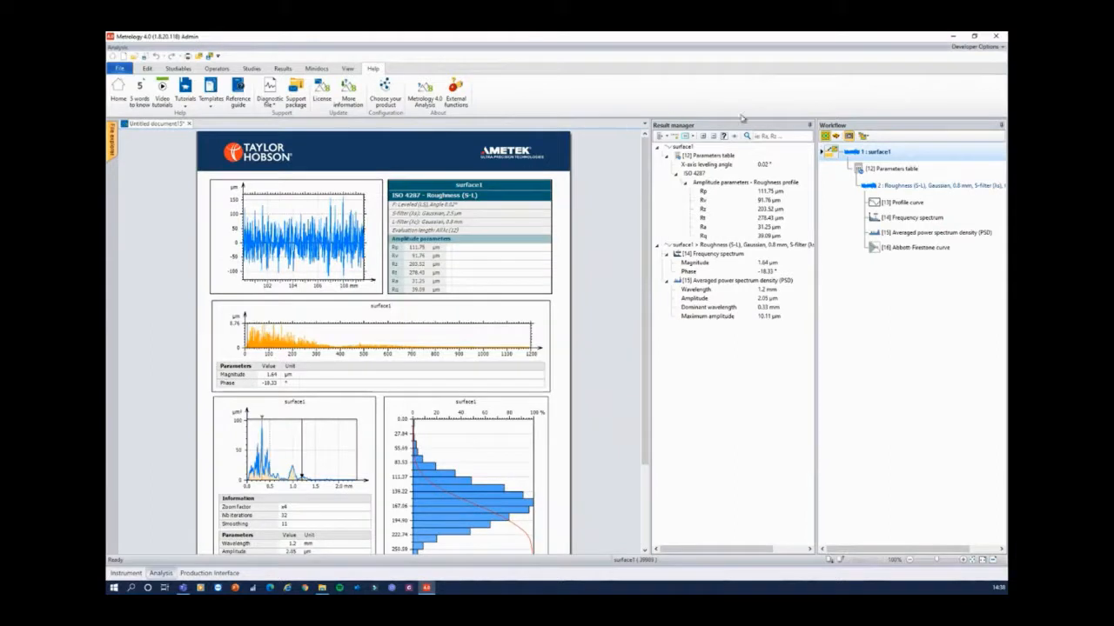
Collapse the result manager and workflow panes and review the whole roughness report page.
click(811, 125)
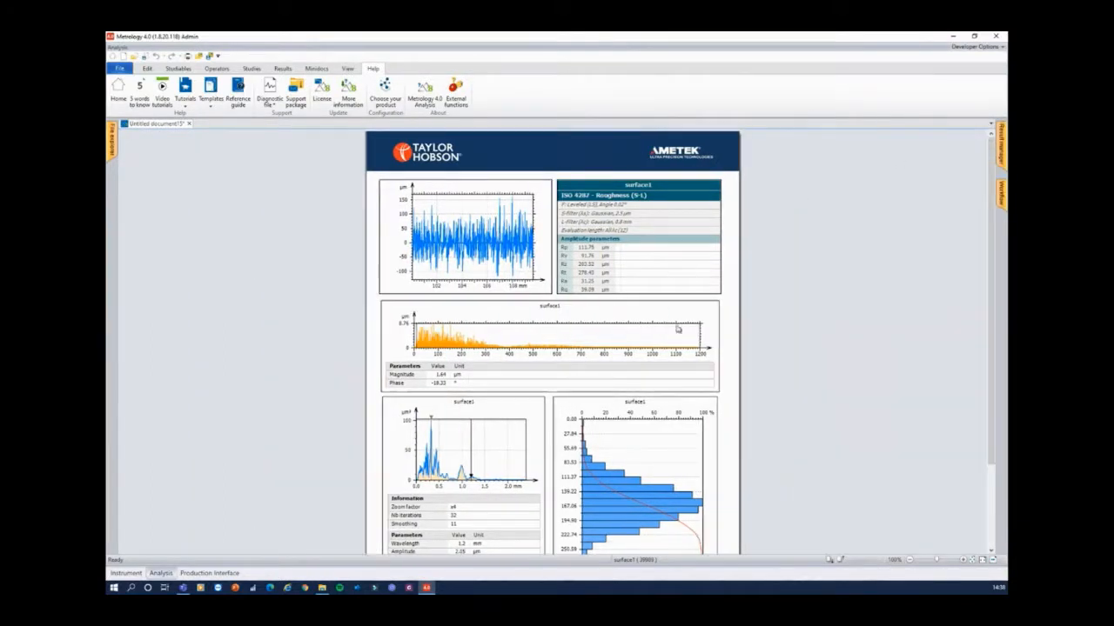
scroll(570, 352, down, 3)
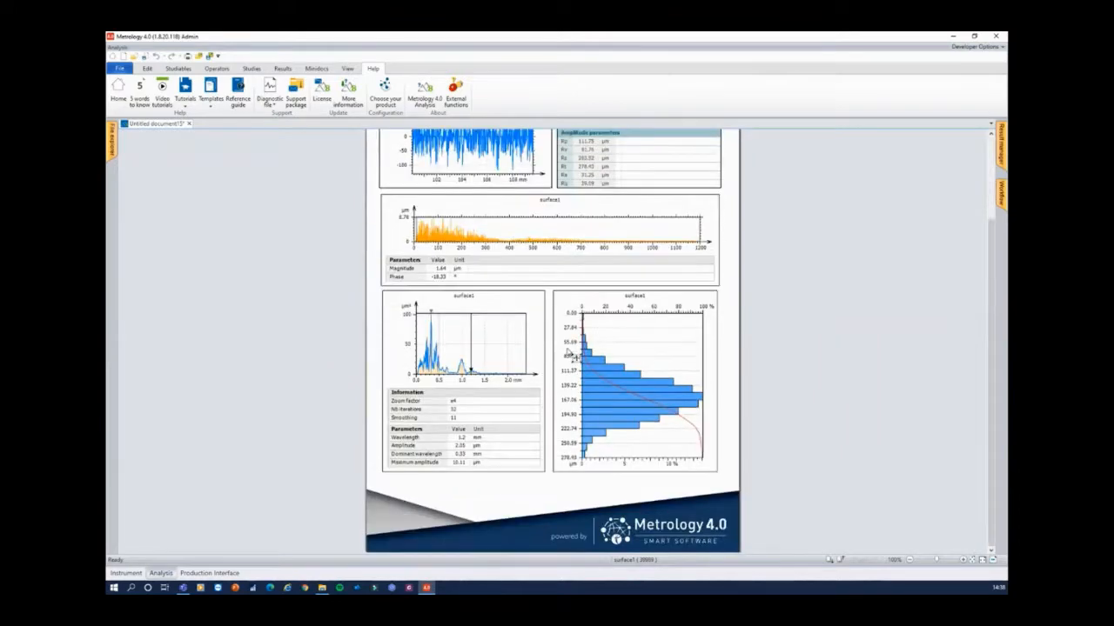
scroll(570, 353, up, 3)
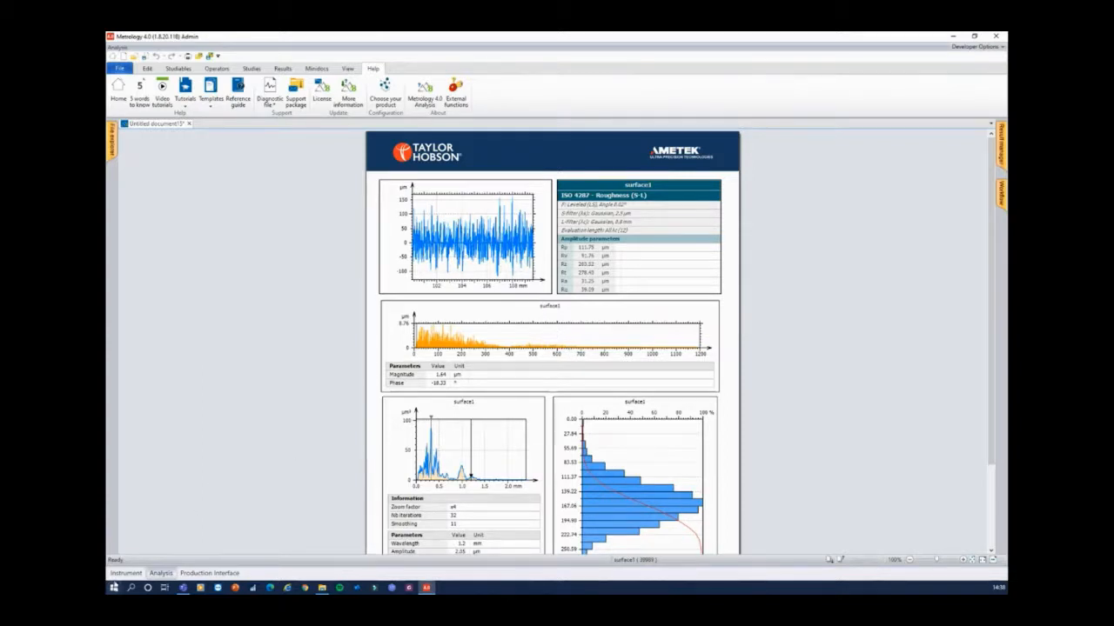
Review the 2D X measurement settings in the Instrument view and close them without measuring.
click(126, 575)
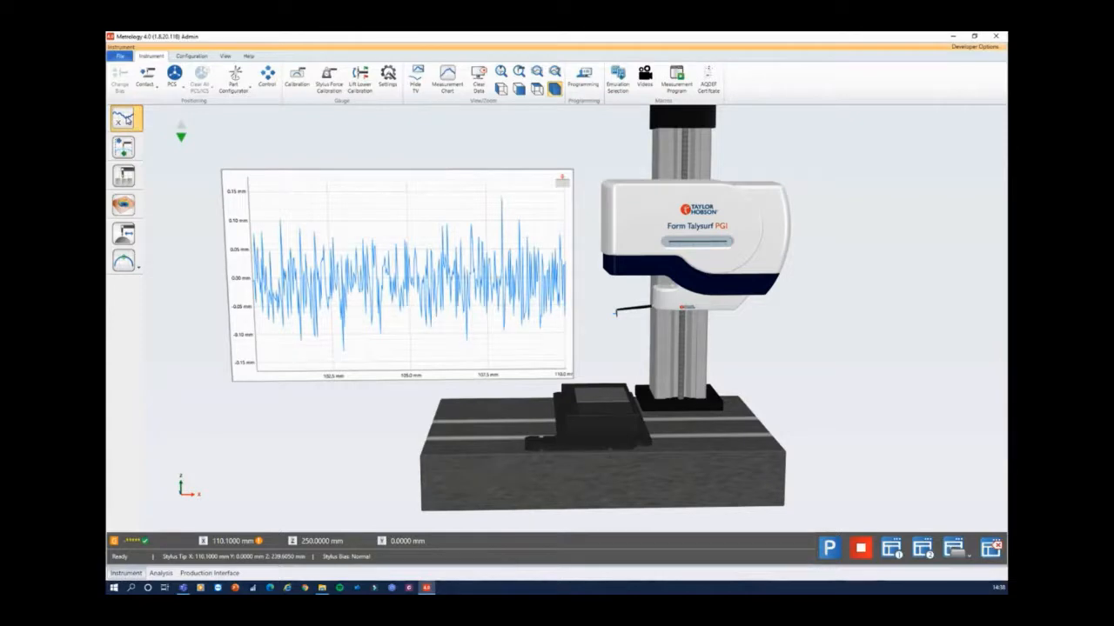
click(127, 121)
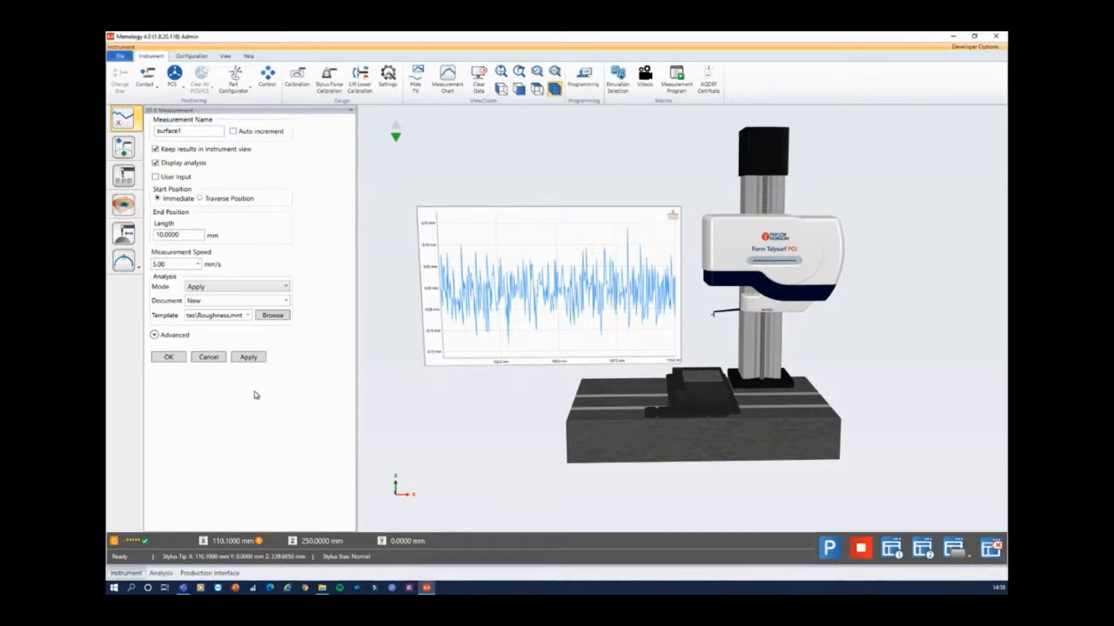
click(409, 426)
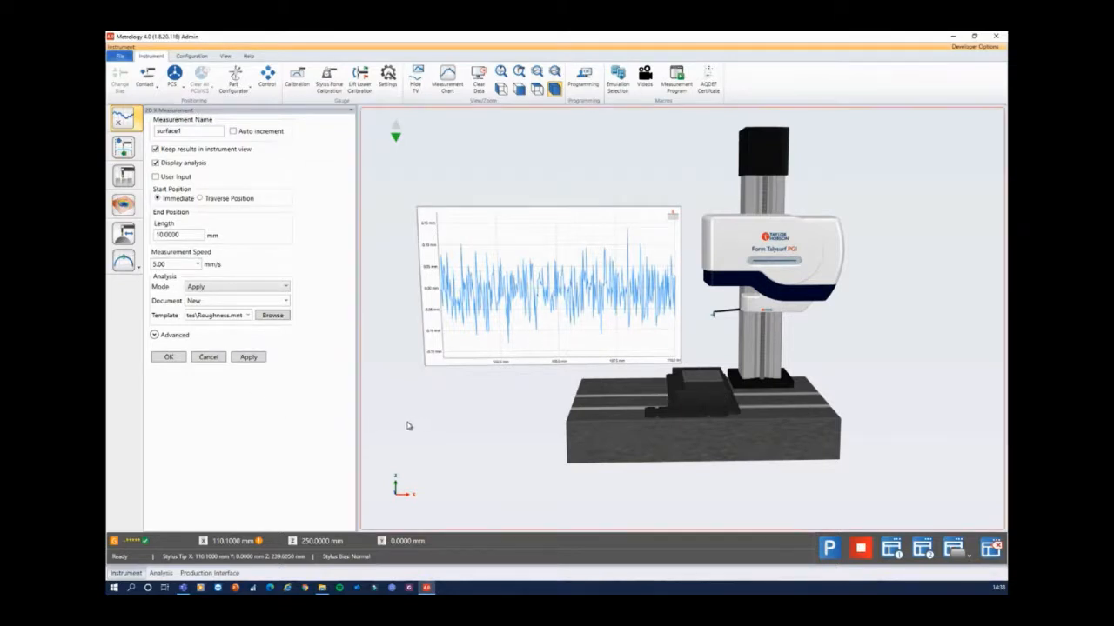
click(209, 358)
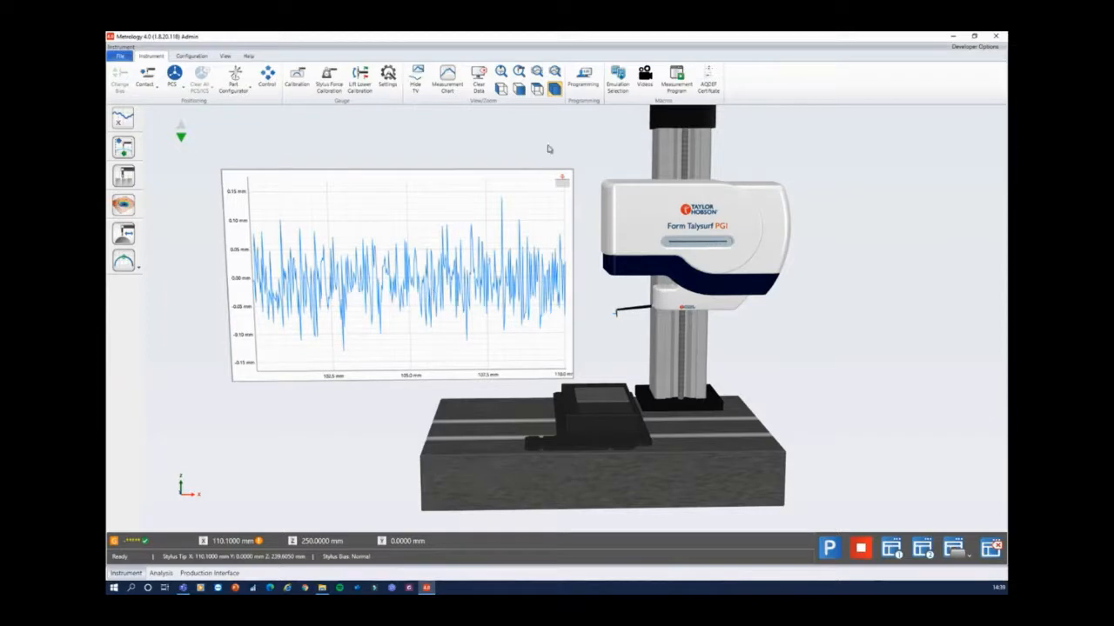
Open the program editor and run the loaded four-line measurement program while watching the instrument model.
click(586, 78)
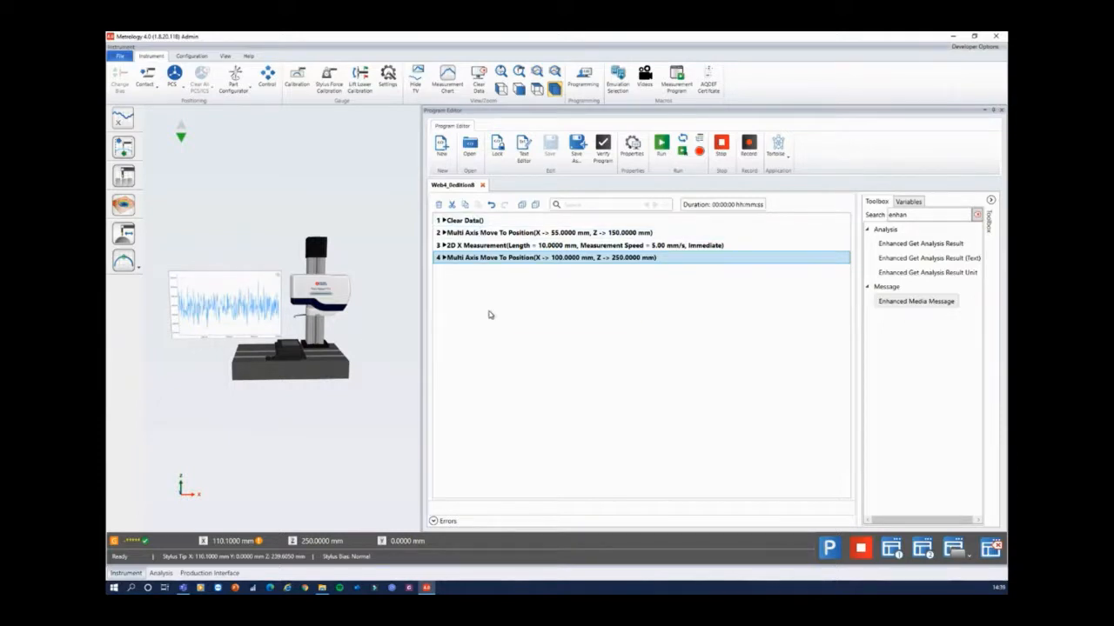
mouse_move(472, 235)
click(662, 145)
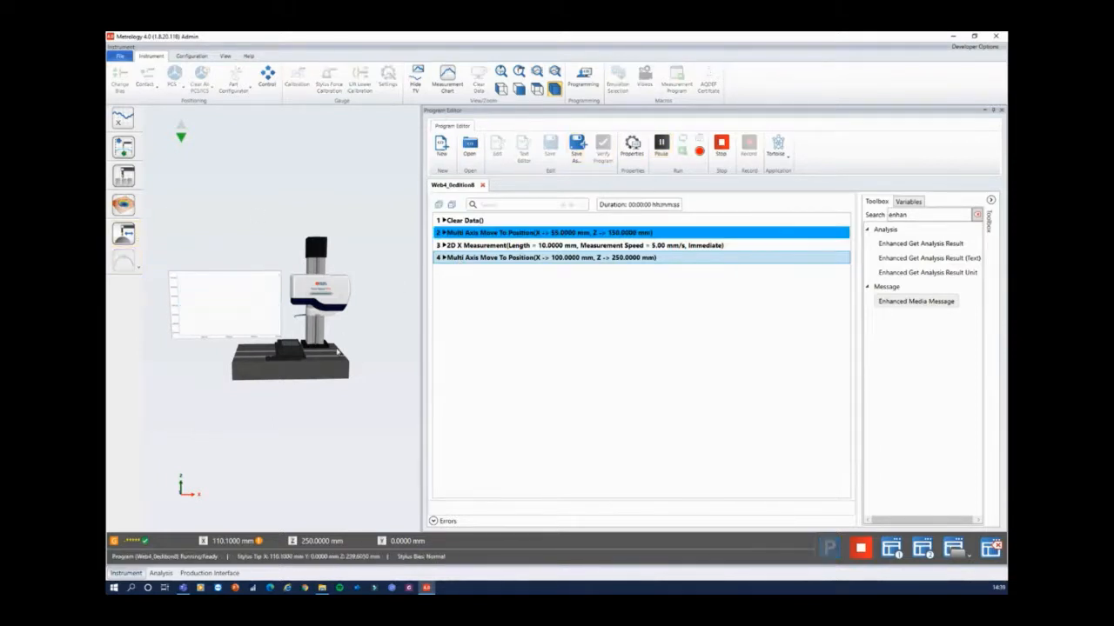
scroll(283, 328, up, 3)
scroll(285, 329, up, 2)
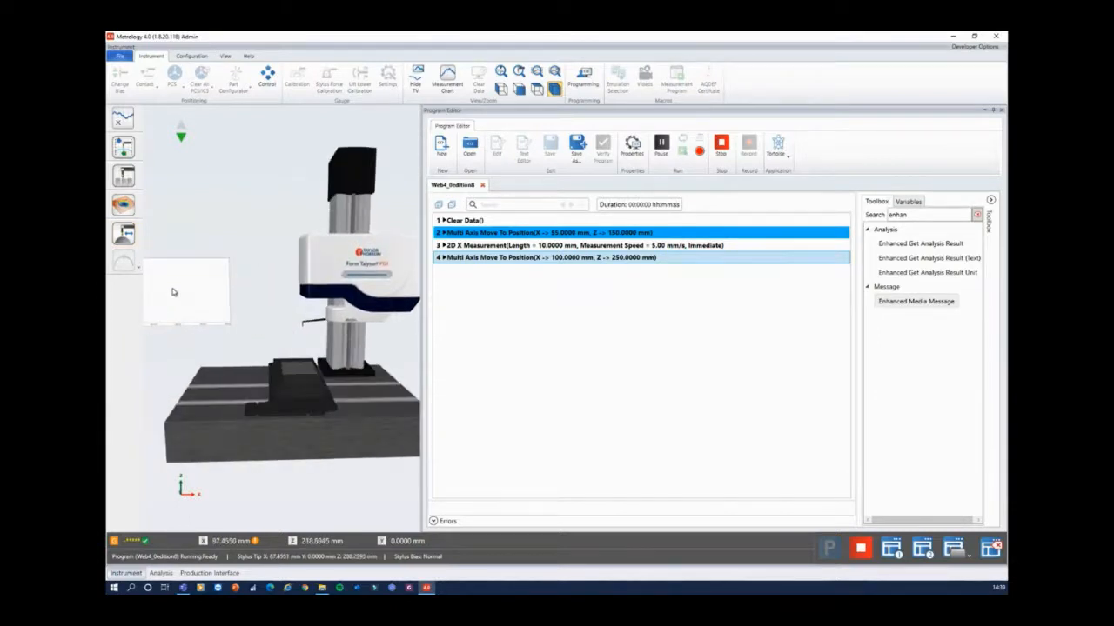
drag(174, 291, 227, 291)
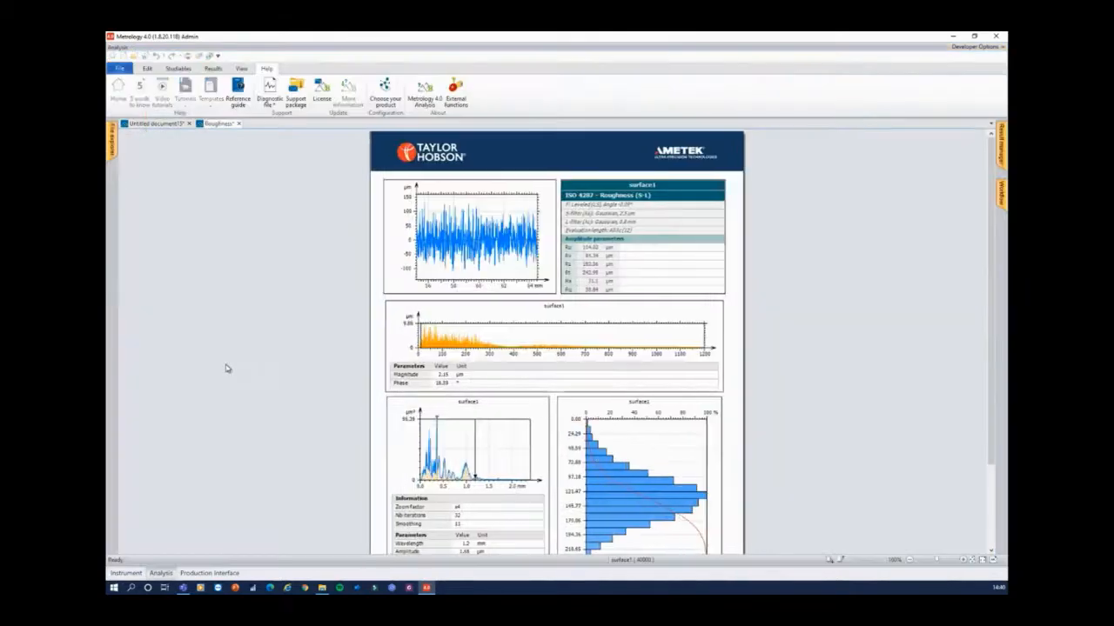
Revisit the measurement program and compare its Roughness report with the untitled report from the manual measurement.
click(126, 574)
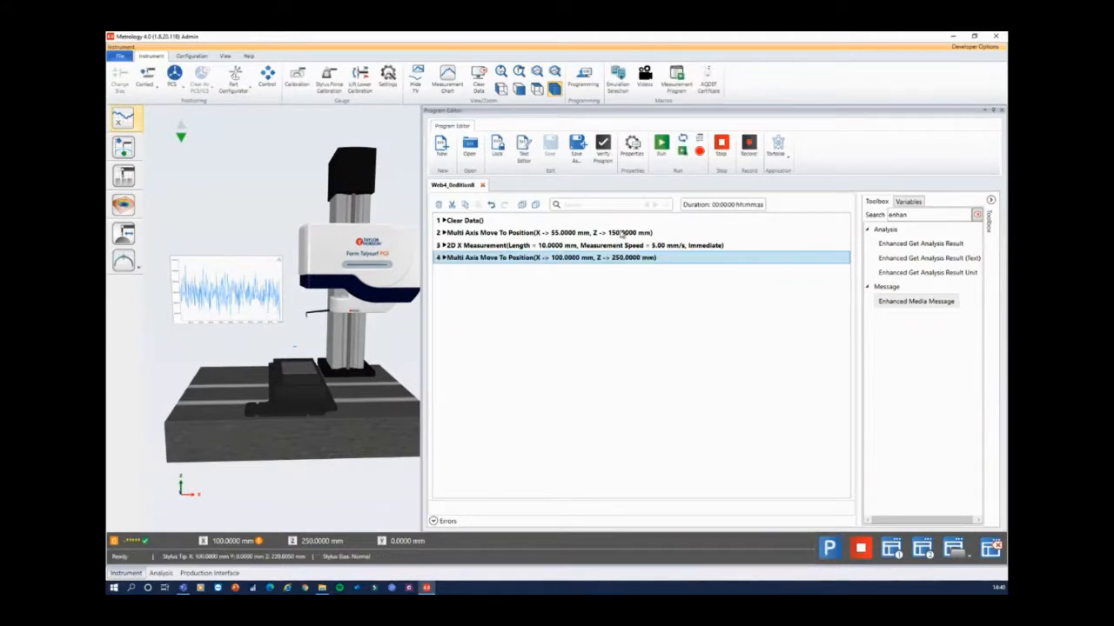
click(663, 150)
click(161, 575)
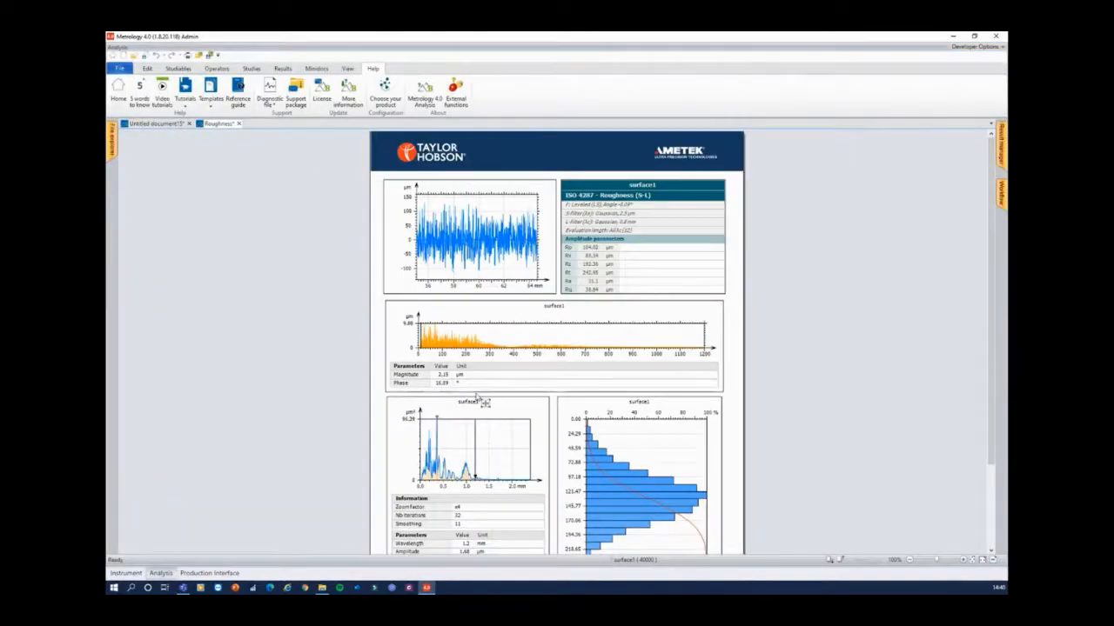
scroll(485, 403, down, 3)
scroll(478, 388, up, 3)
click(143, 129)
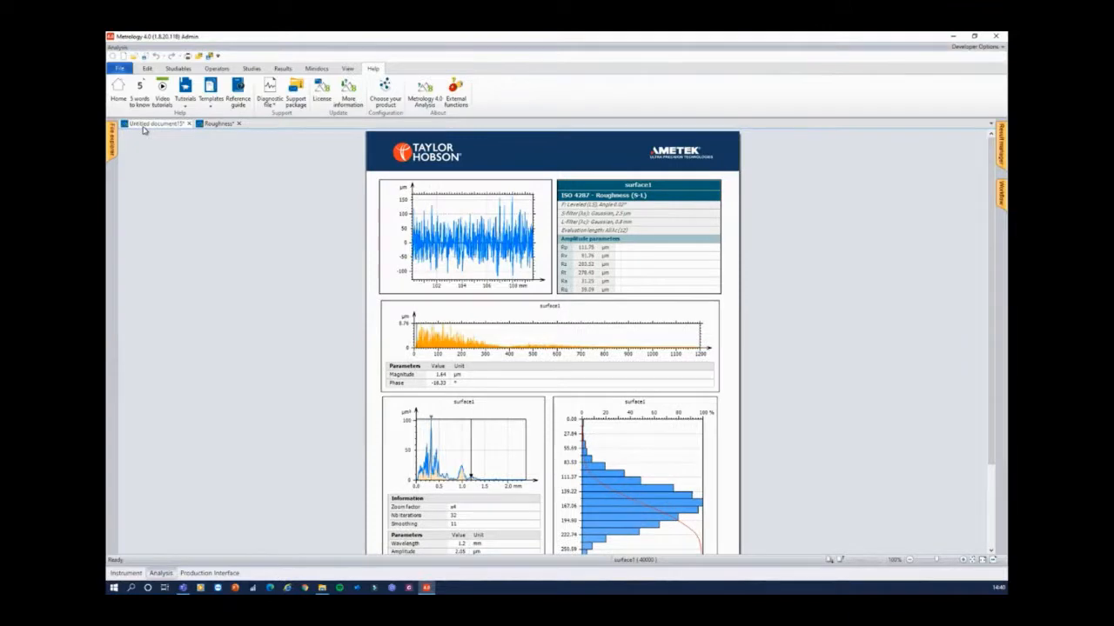
Close the program editor and run the measurement program directly from the Instrument view.
click(126, 573)
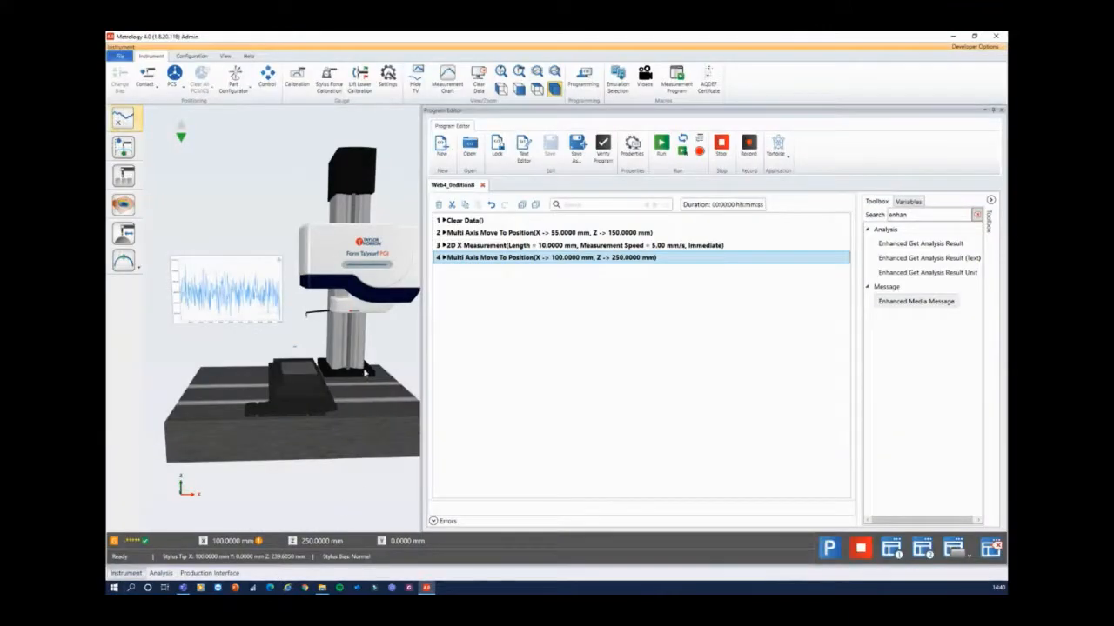
click(1001, 110)
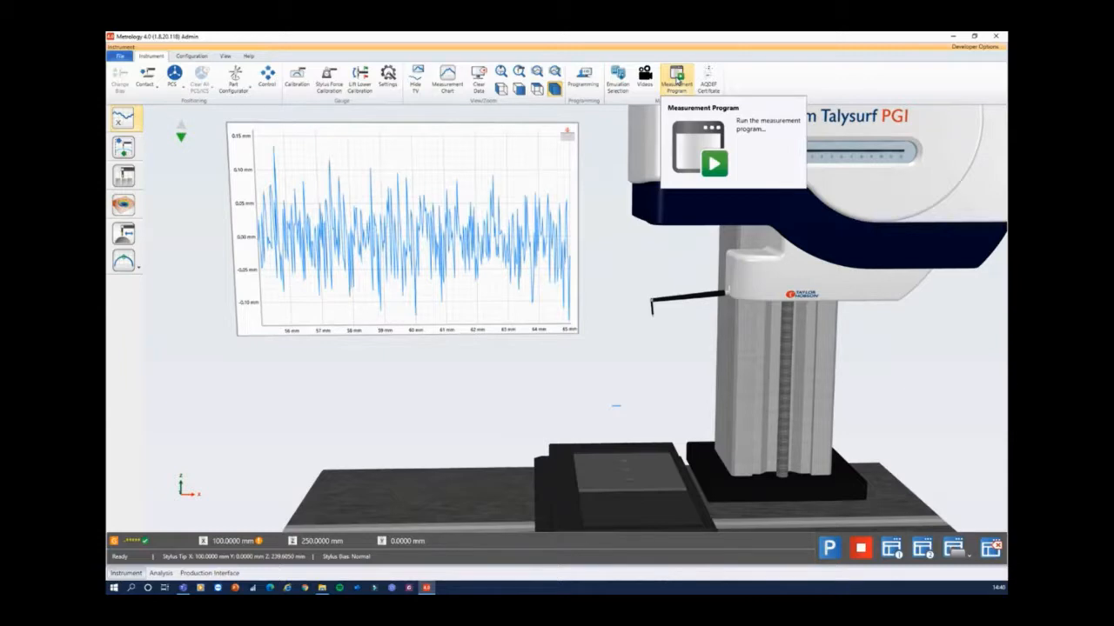
click(676, 80)
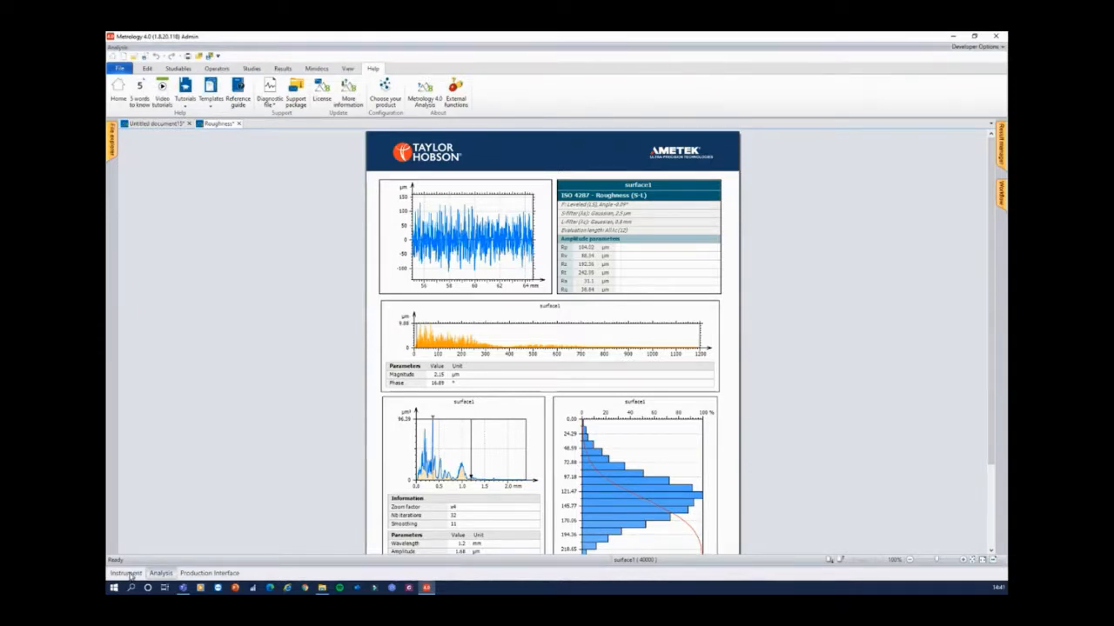
click(127, 574)
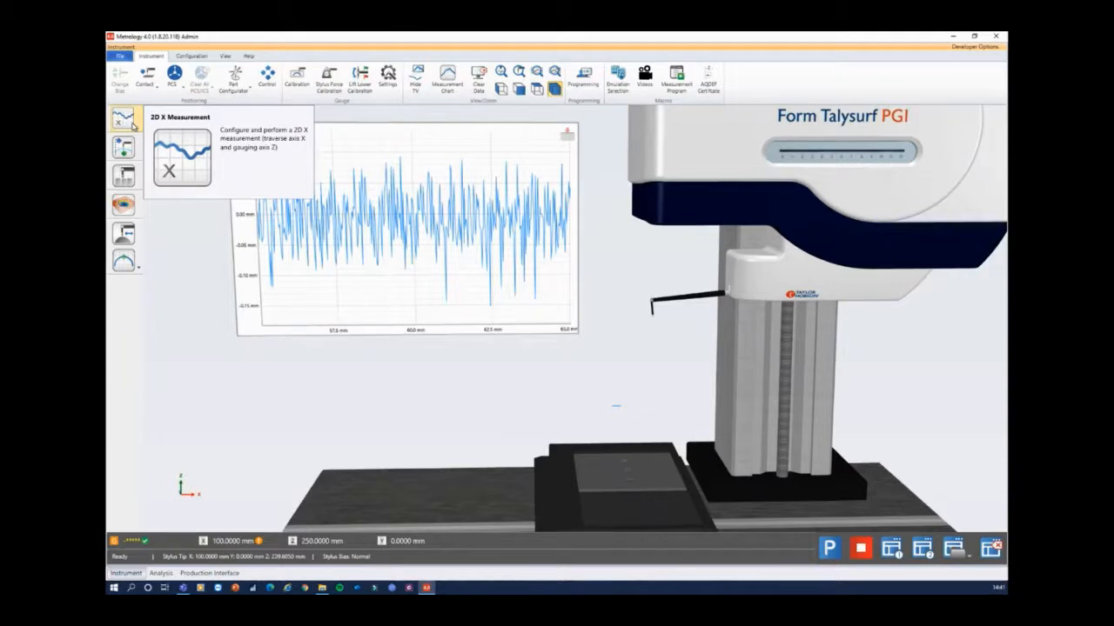
Reopen the program editor to review the measurement program's lines and close it again.
click(123, 119)
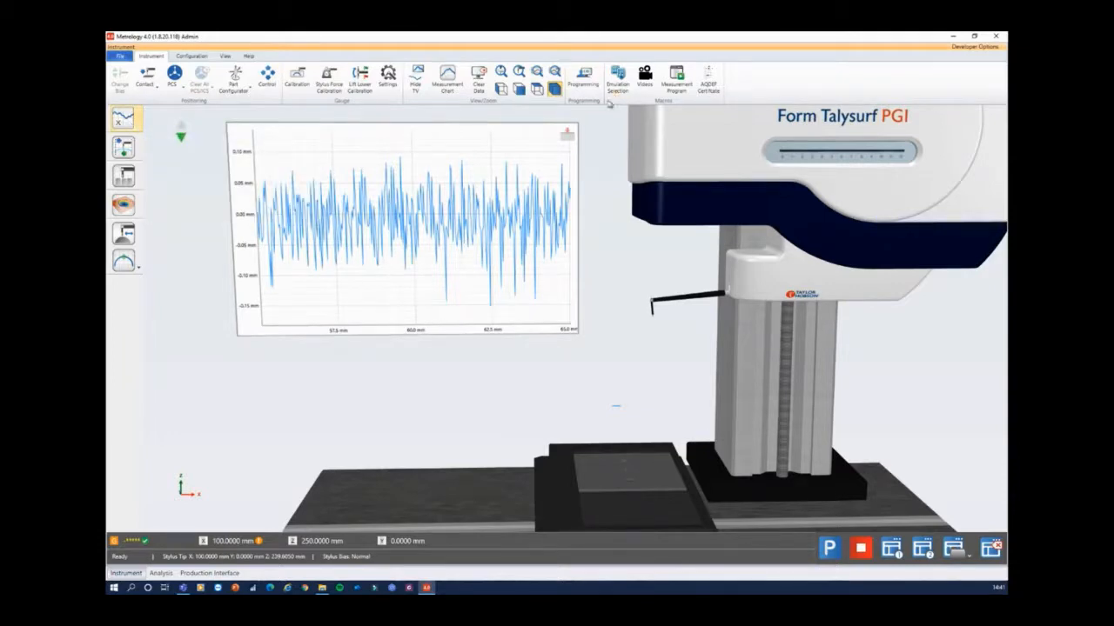
click(582, 76)
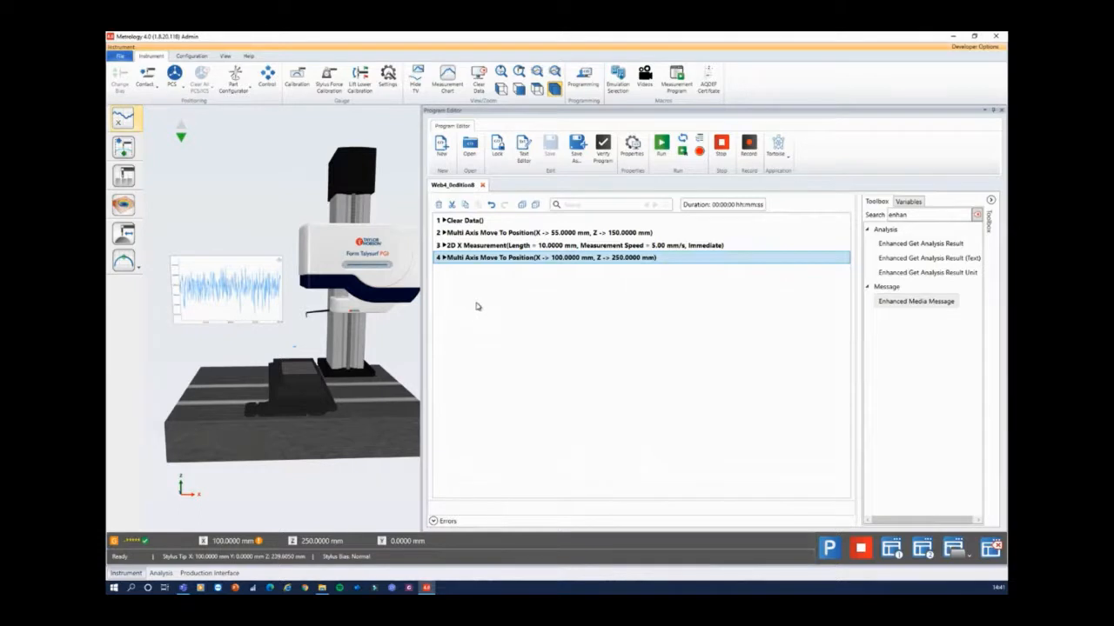
click(1001, 111)
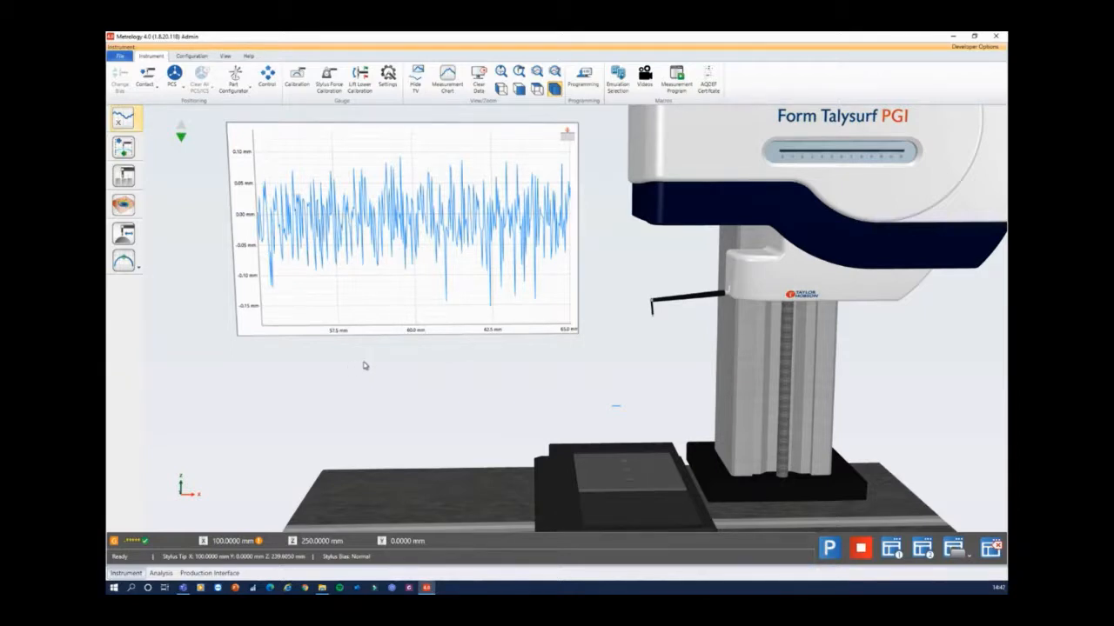
Review the roughness characteristics in the Production Interface and create a new User Input Mode test plan named Roughness.
click(209, 573)
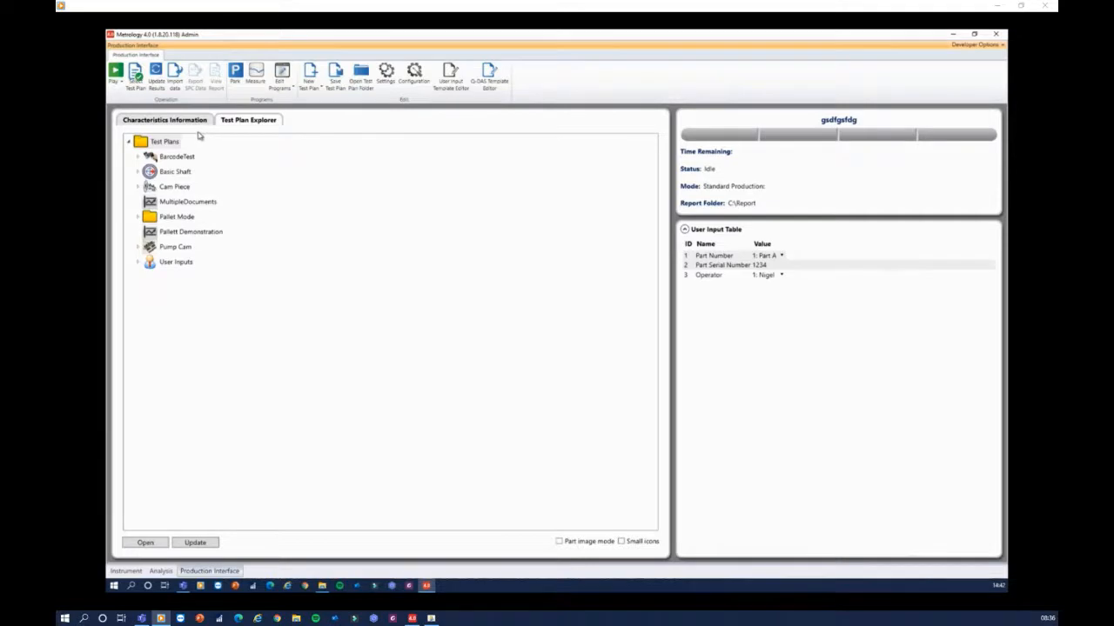
click(193, 121)
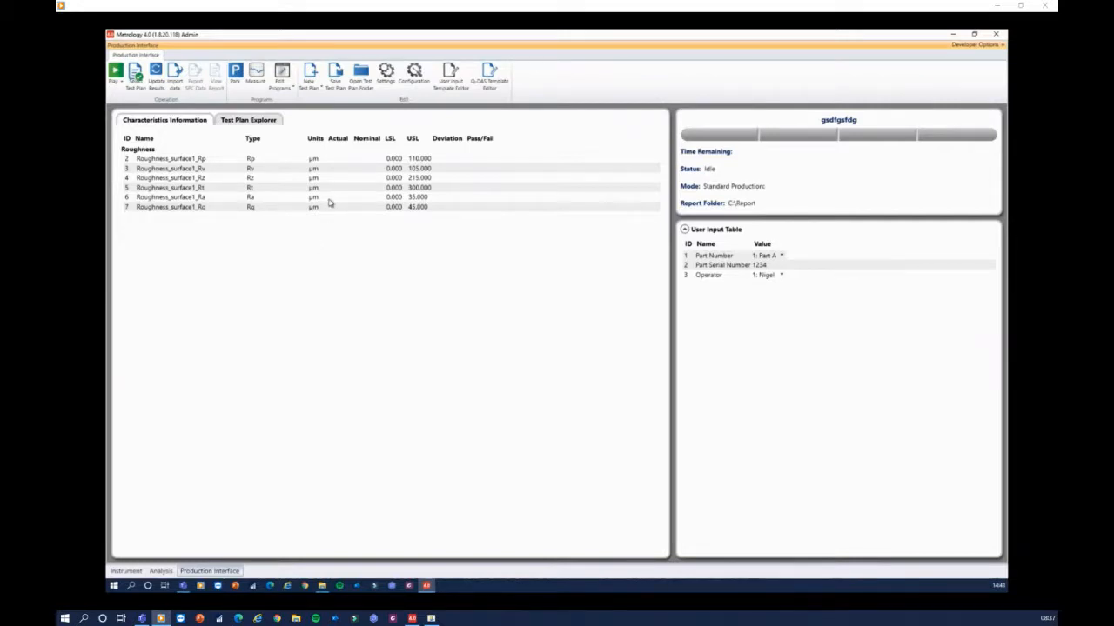
click(314, 90)
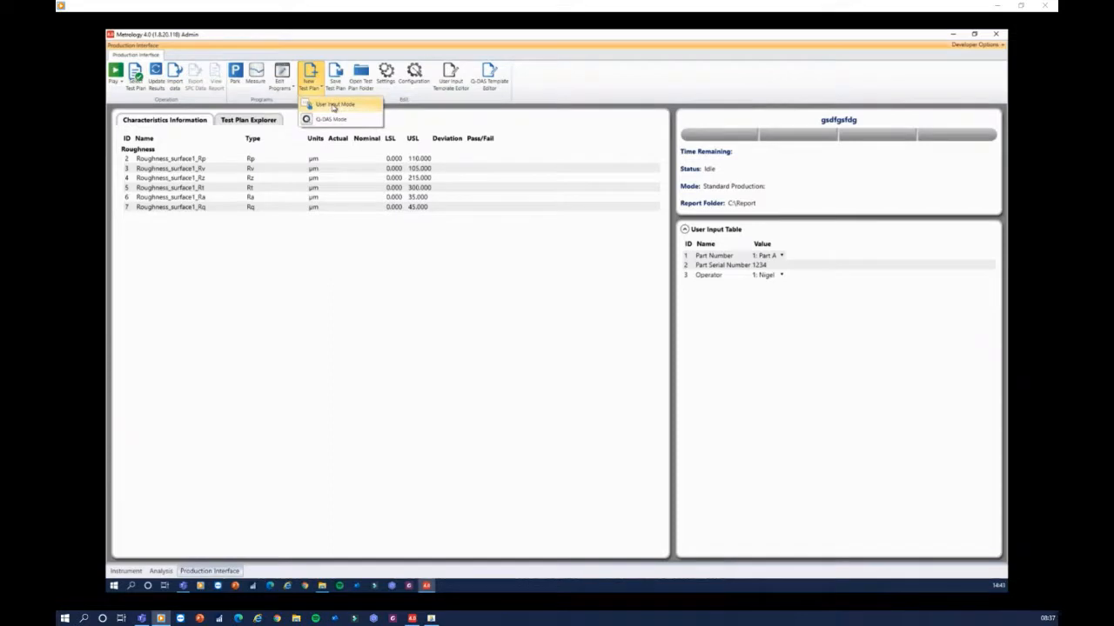
click(334, 106)
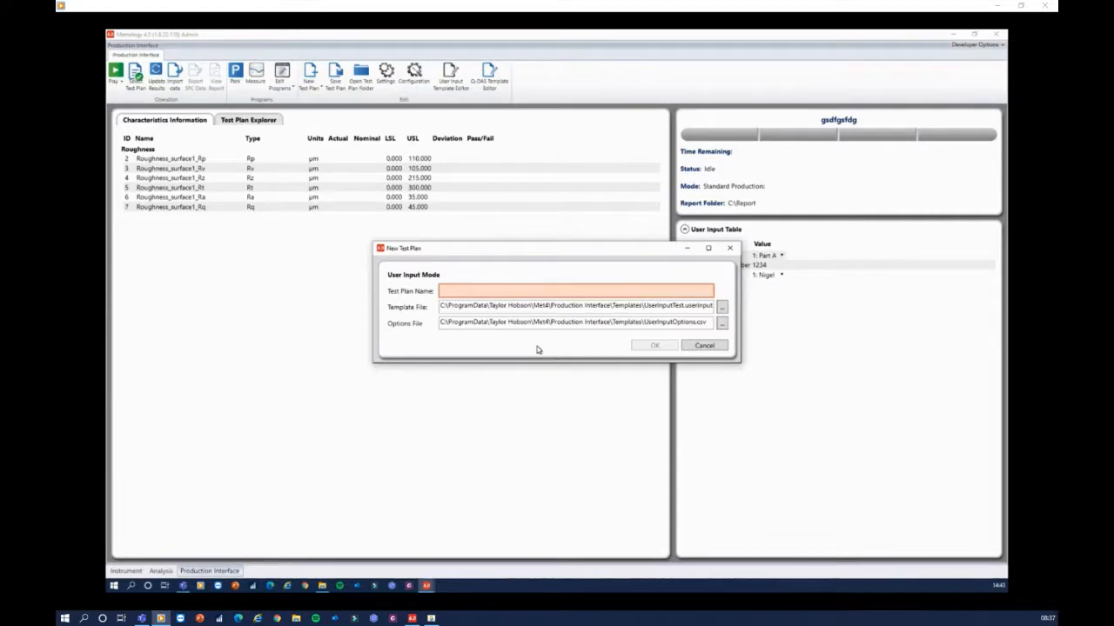
click(458, 292)
text(Ro)
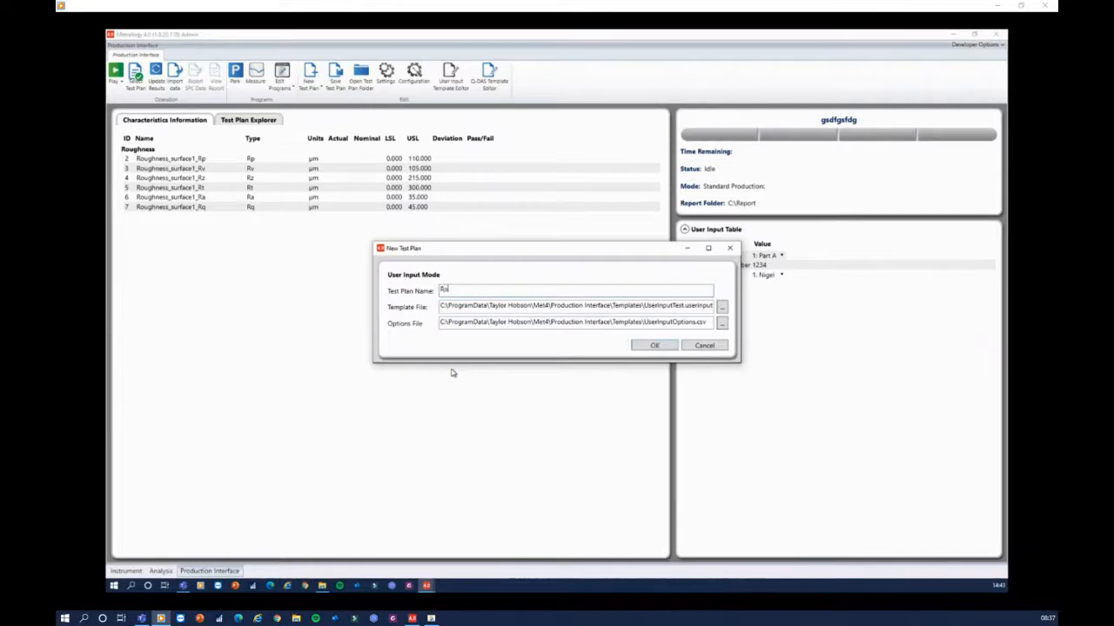
text(ughness)
click(653, 346)
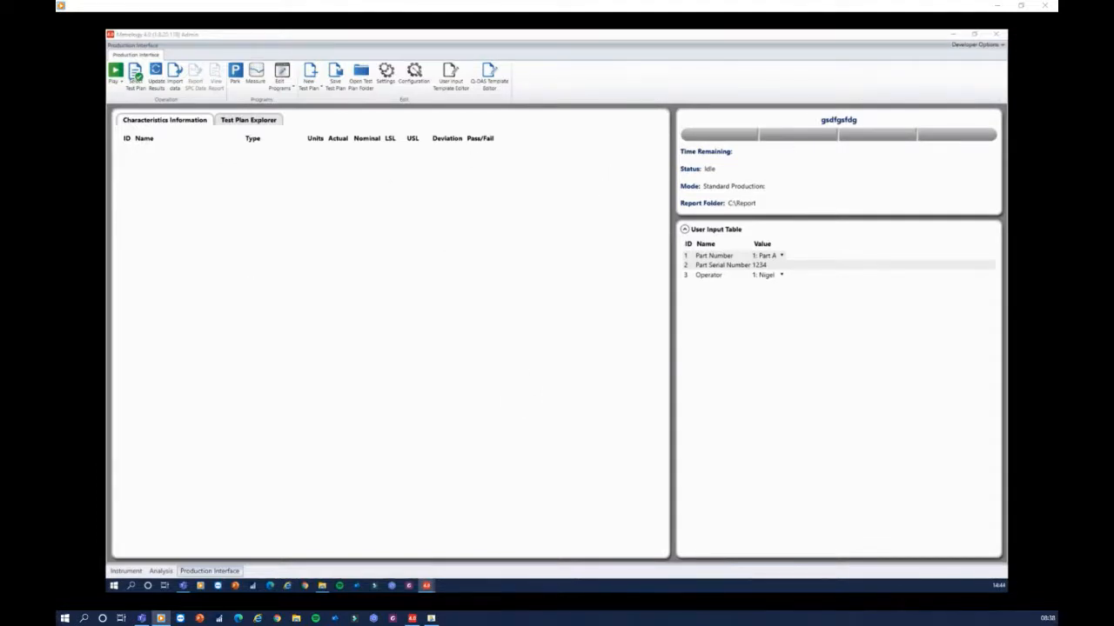
drag(490, 119, 562, 127)
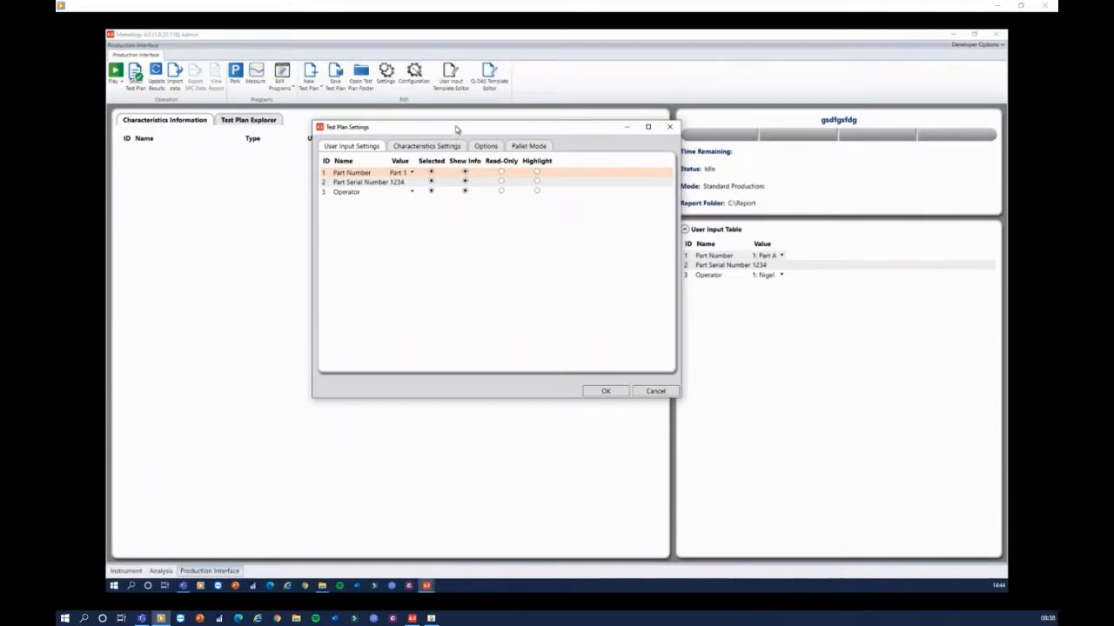
Set the Roughness test plan's Part Number to Part A, choose operator 1, and confirm the test plan settings.
drag(456, 129, 405, 151)
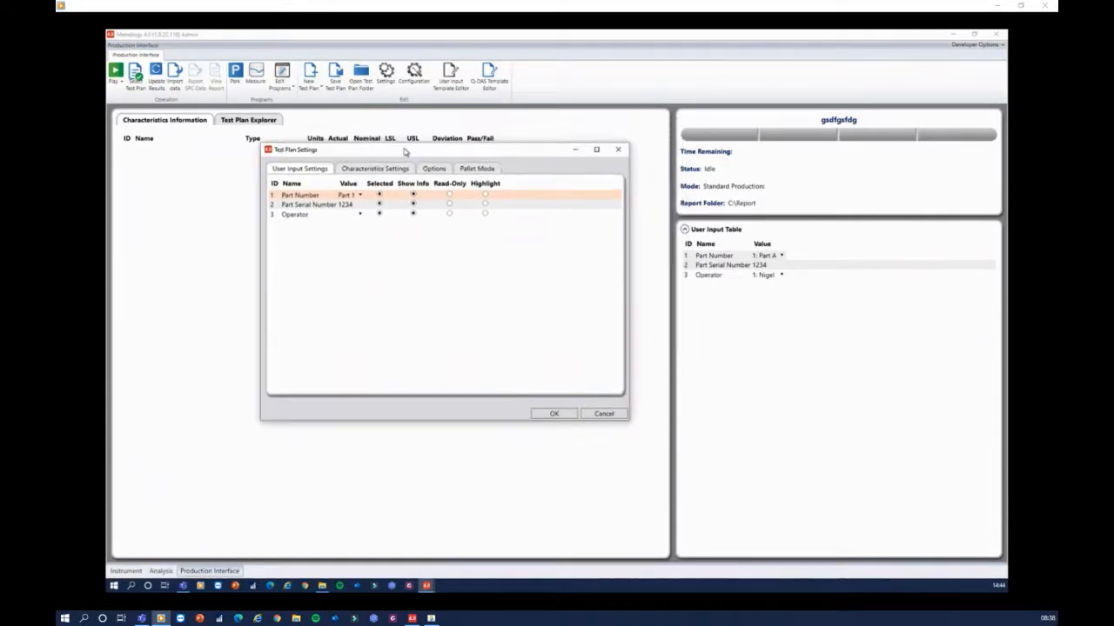
click(358, 196)
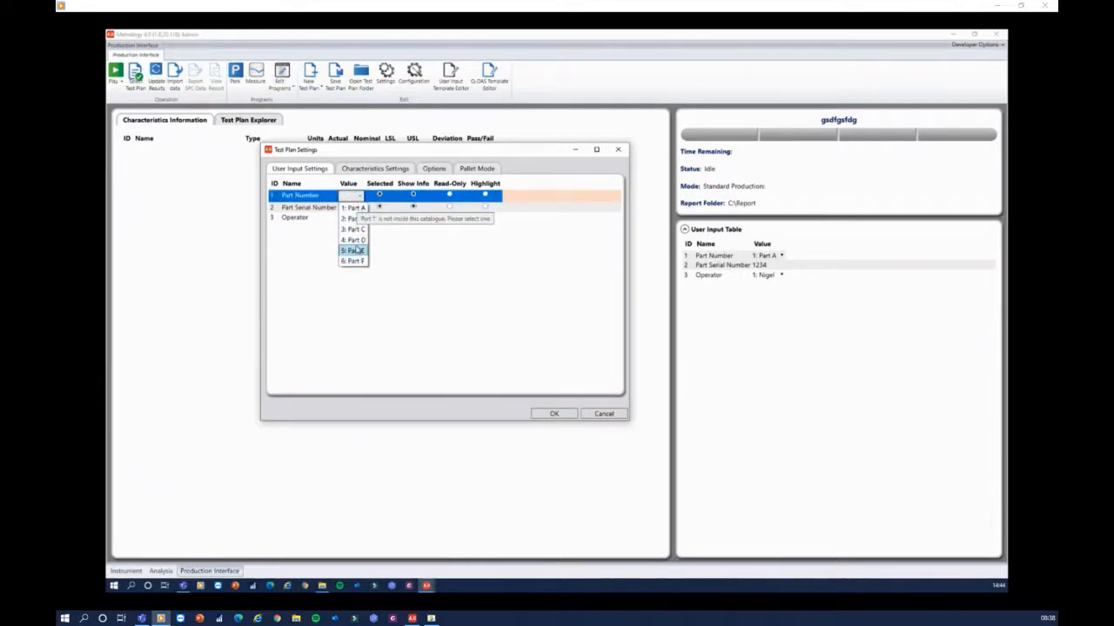
click(355, 209)
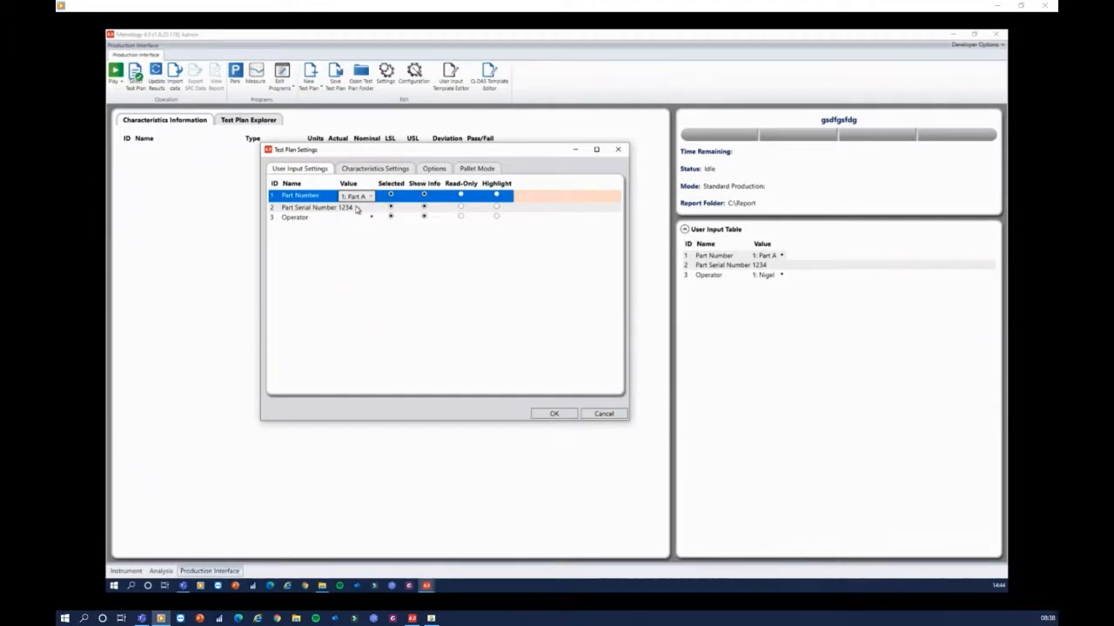
click(371, 217)
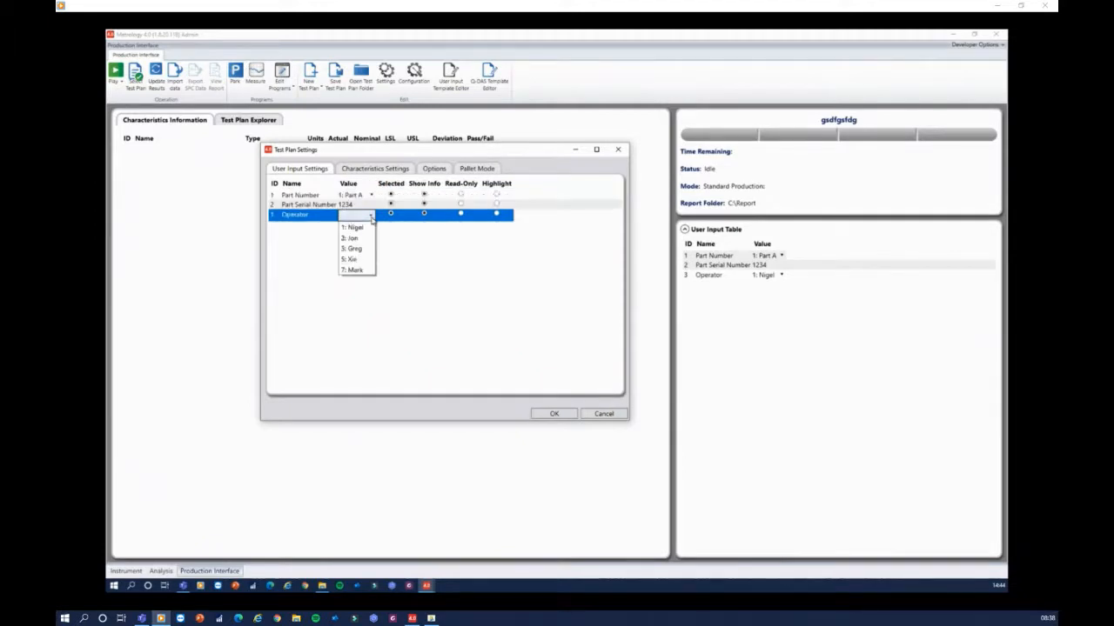
click(360, 233)
click(553, 414)
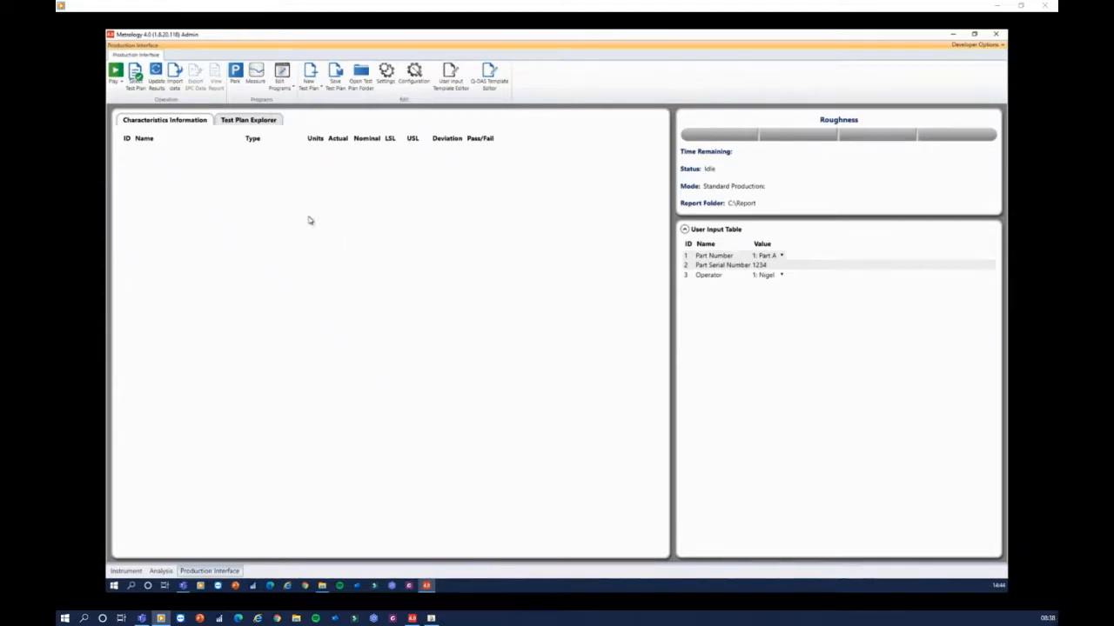
Copy the Multi Axis Move To Position line (X 100 mm, Z 250 mm) from the existing measurement program into the test plan's Park program.
click(287, 91)
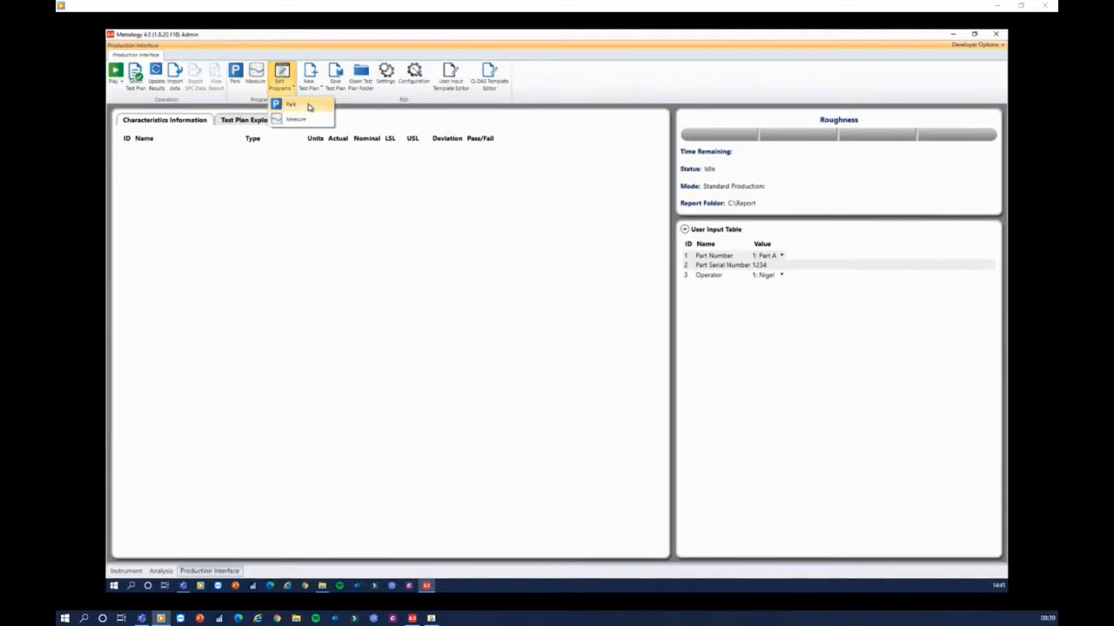
click(296, 104)
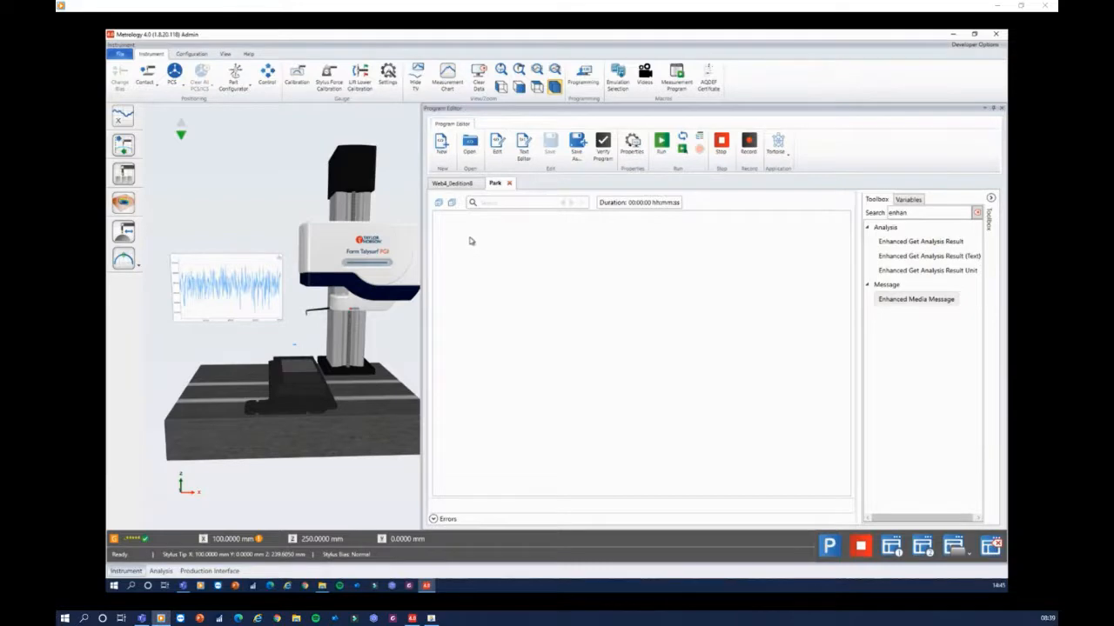
click(463, 185)
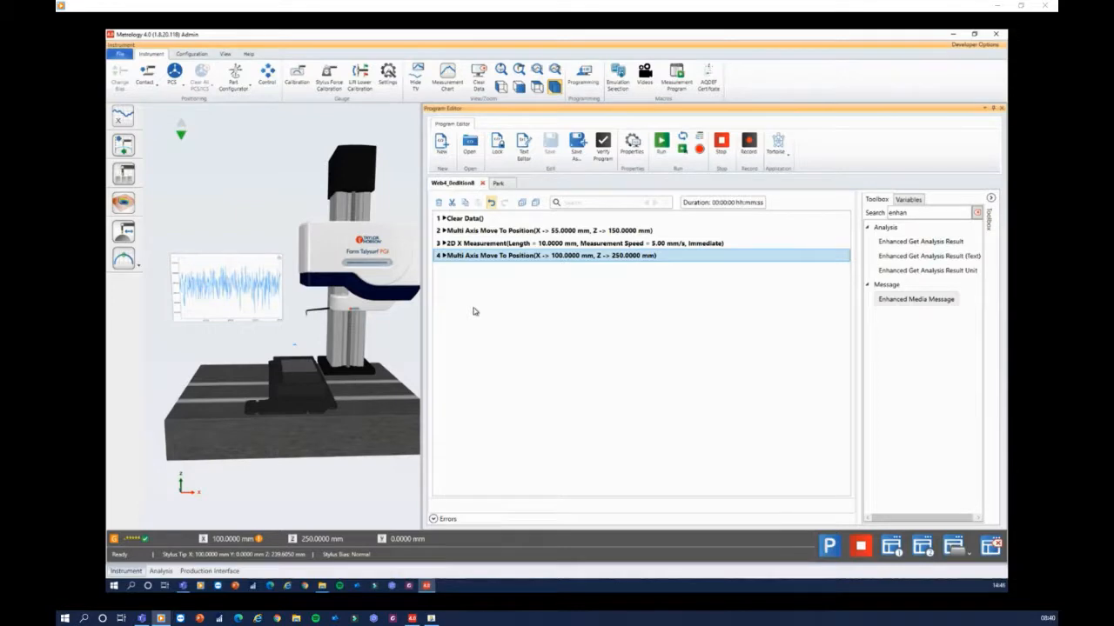
right_click(476, 255)
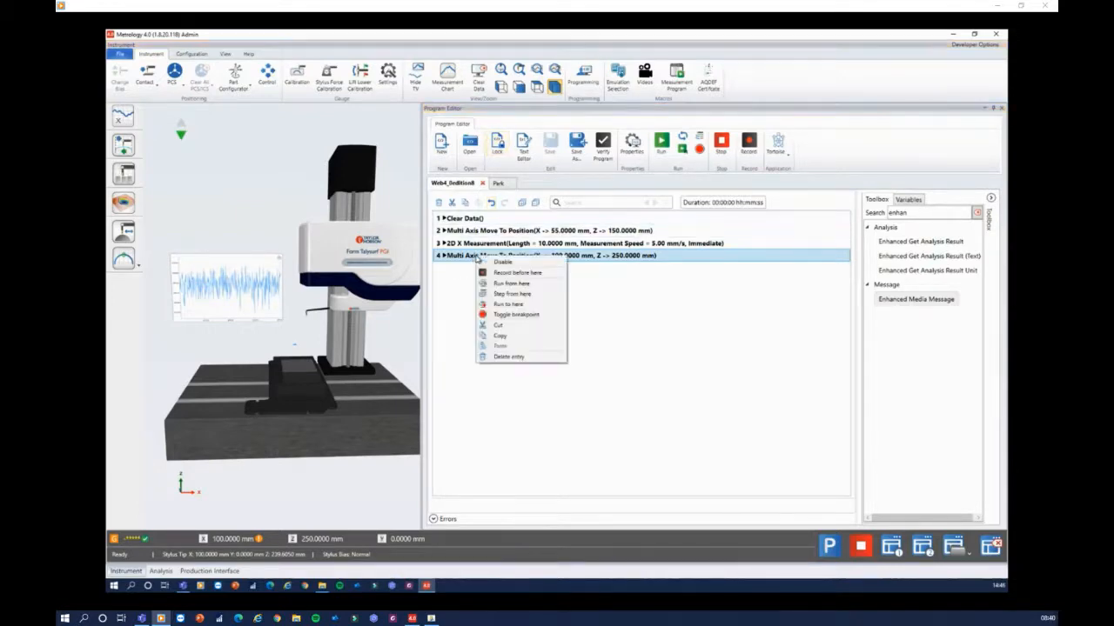
click(510, 337)
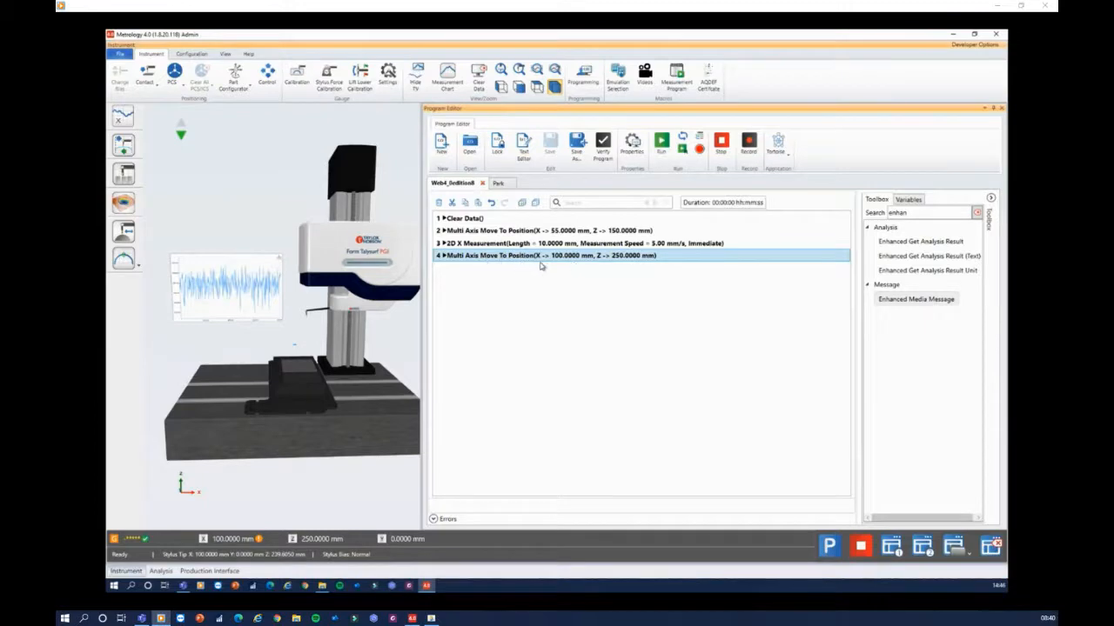
click(502, 184)
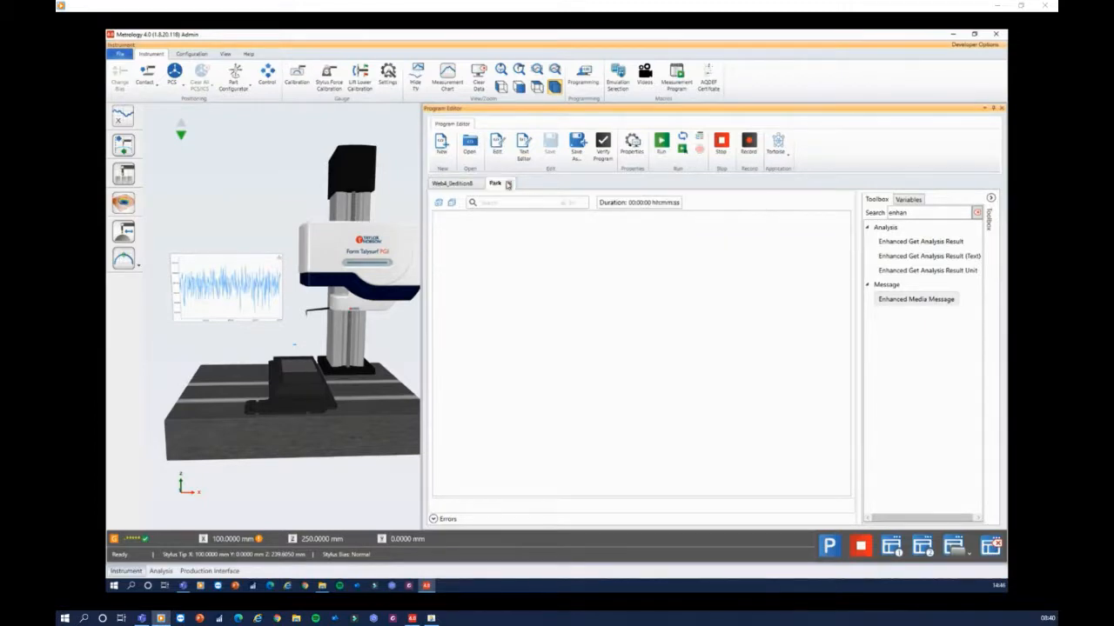
click(496, 143)
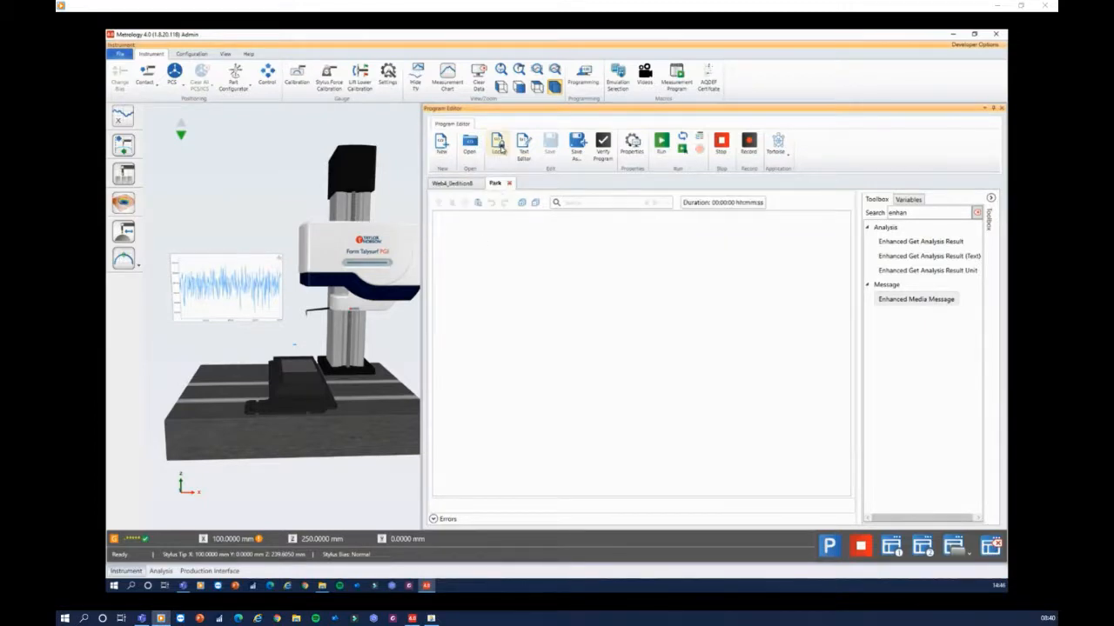
right_click(488, 250)
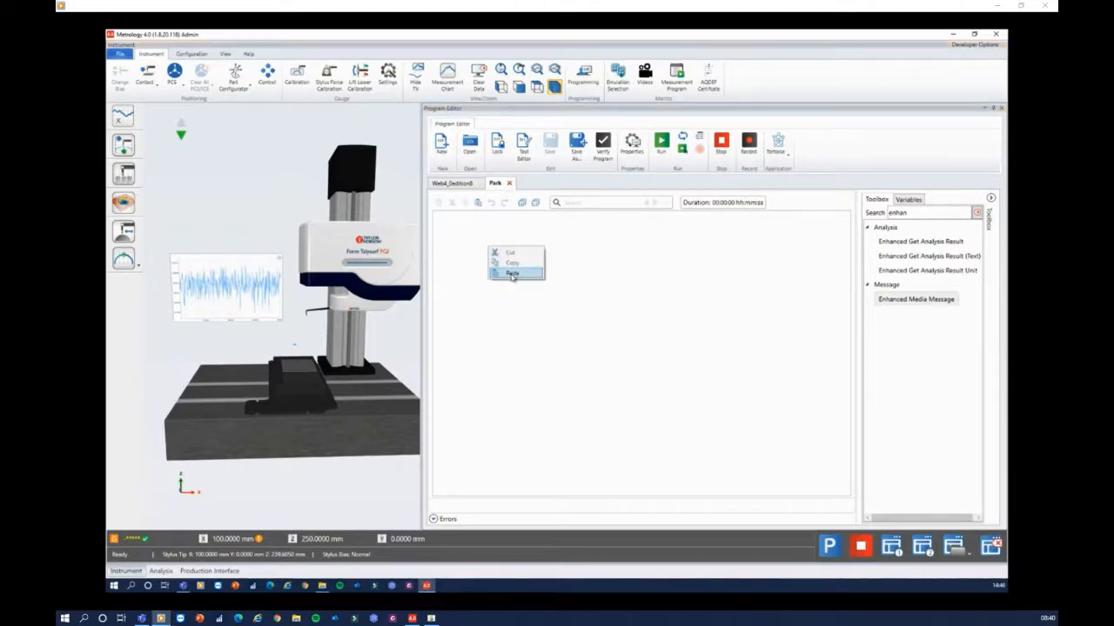
click(512, 274)
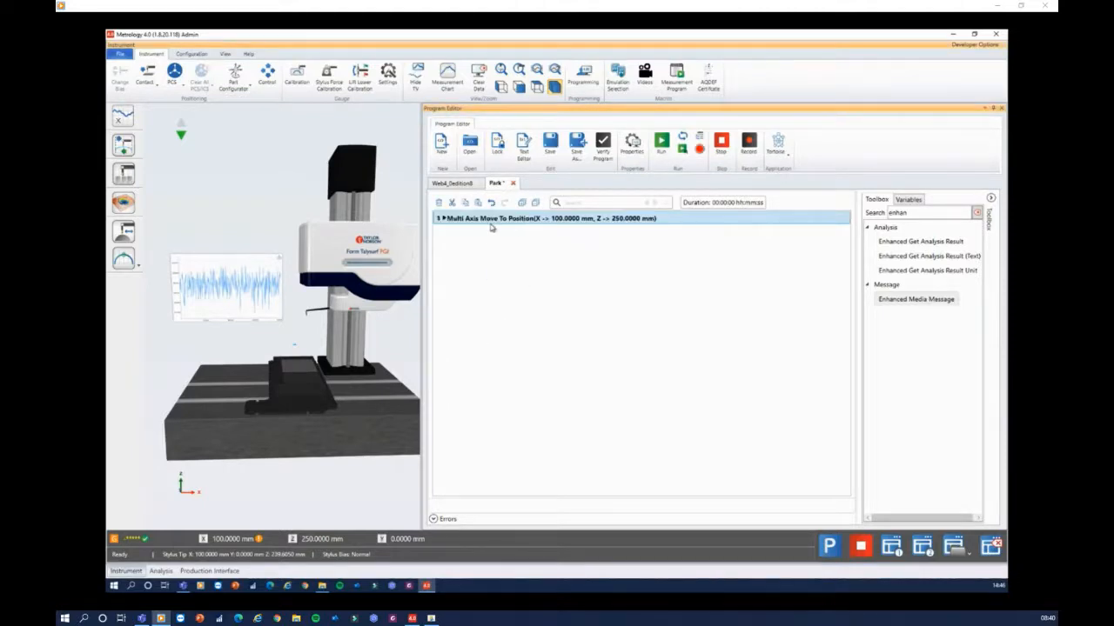
Save and close the Park program, and return to the Production Interface.
mouse_move(499, 223)
click(550, 151)
click(510, 183)
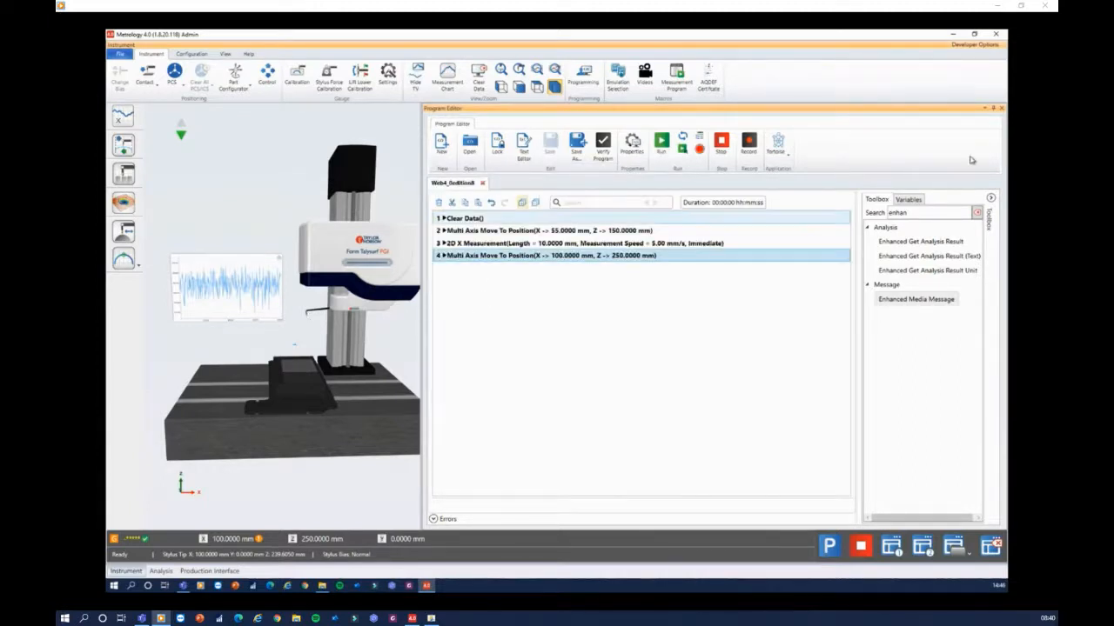
click(1001, 109)
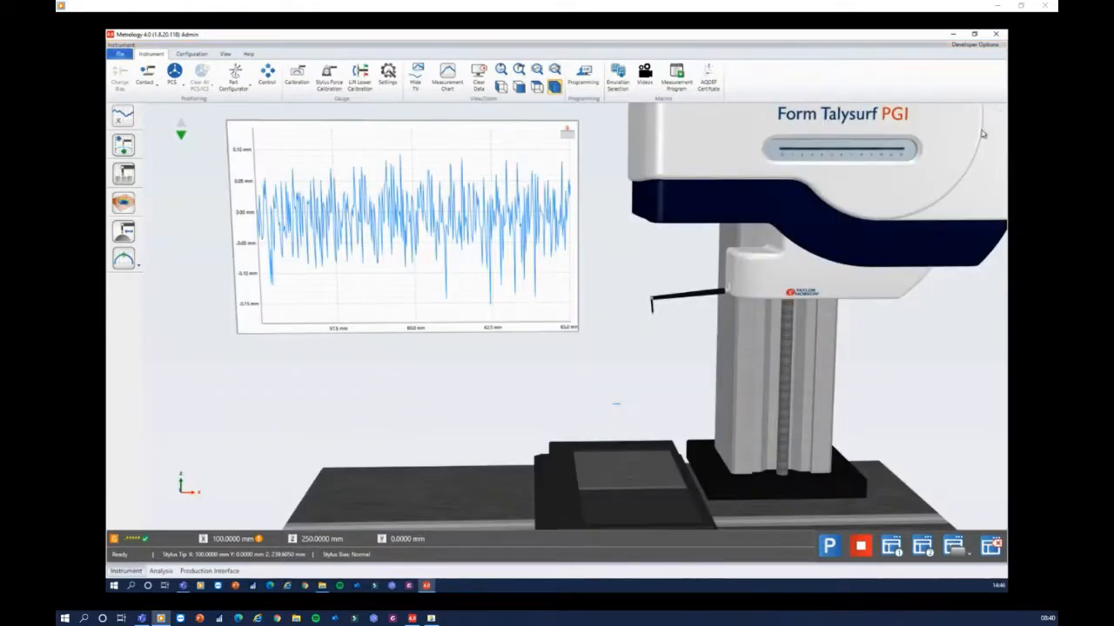
click(207, 571)
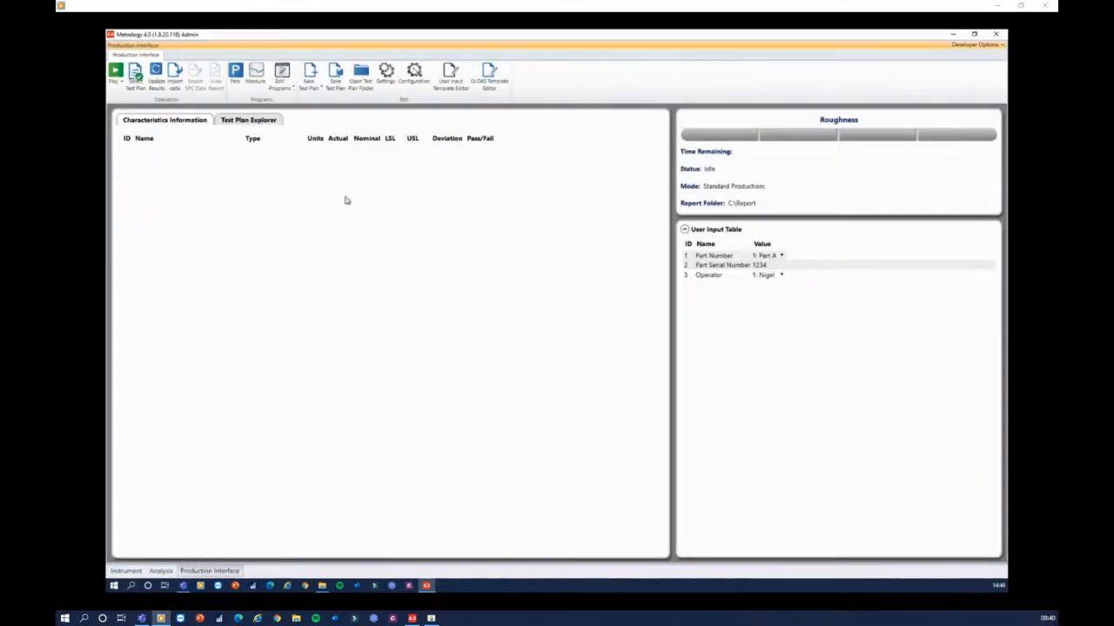
Copy the Clear Data, first Multi Axis Move and 2D X Measurement lines from the existing program into the test plan's Measure program.
click(284, 90)
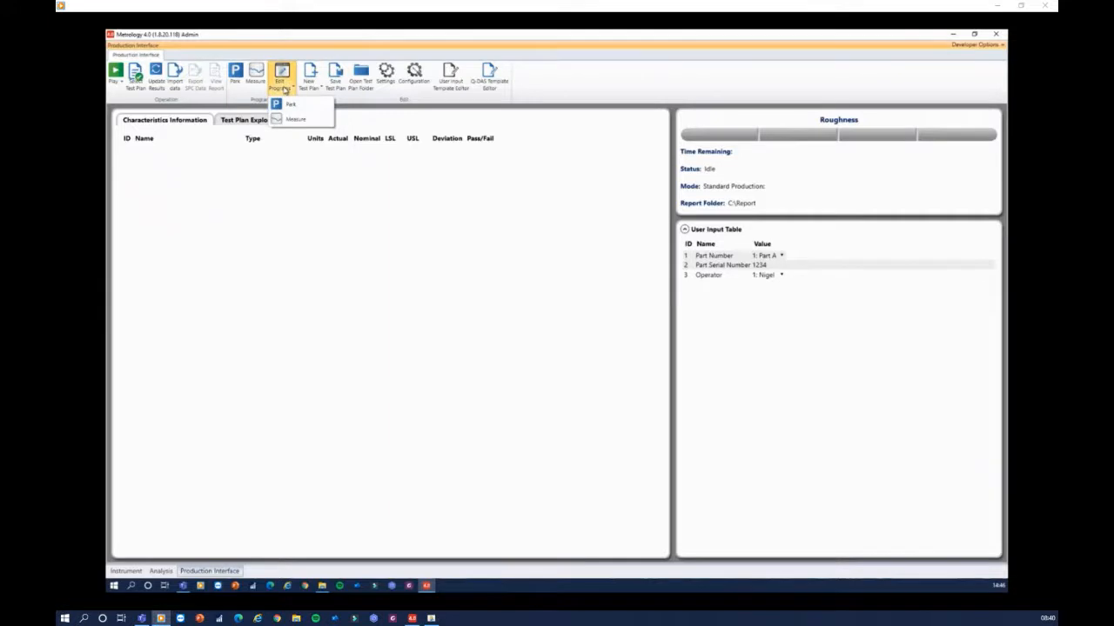
click(301, 125)
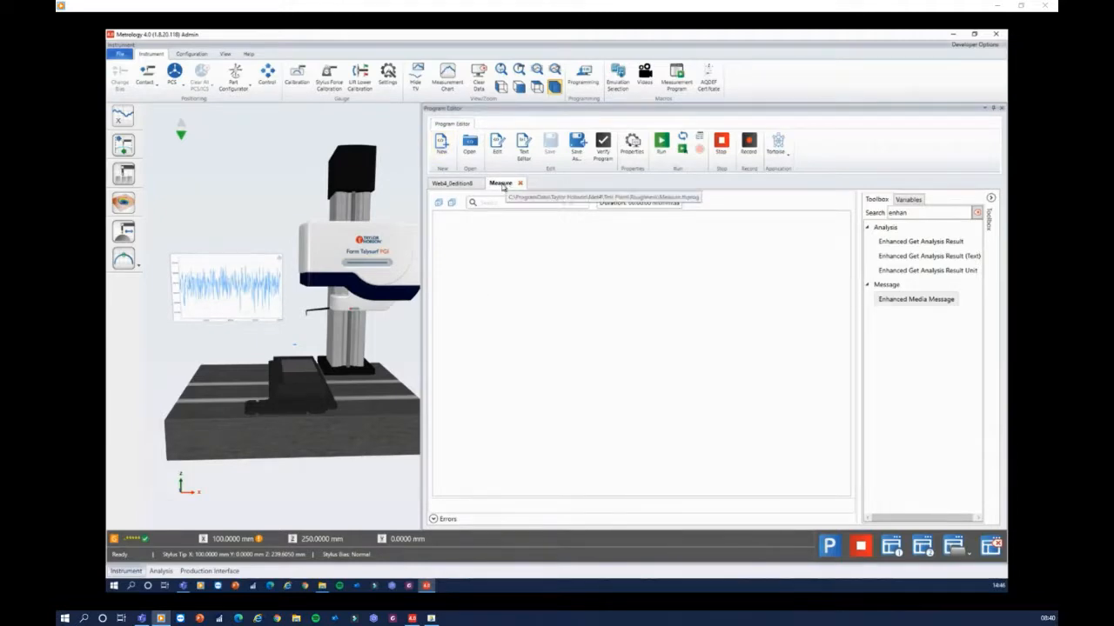
click(451, 183)
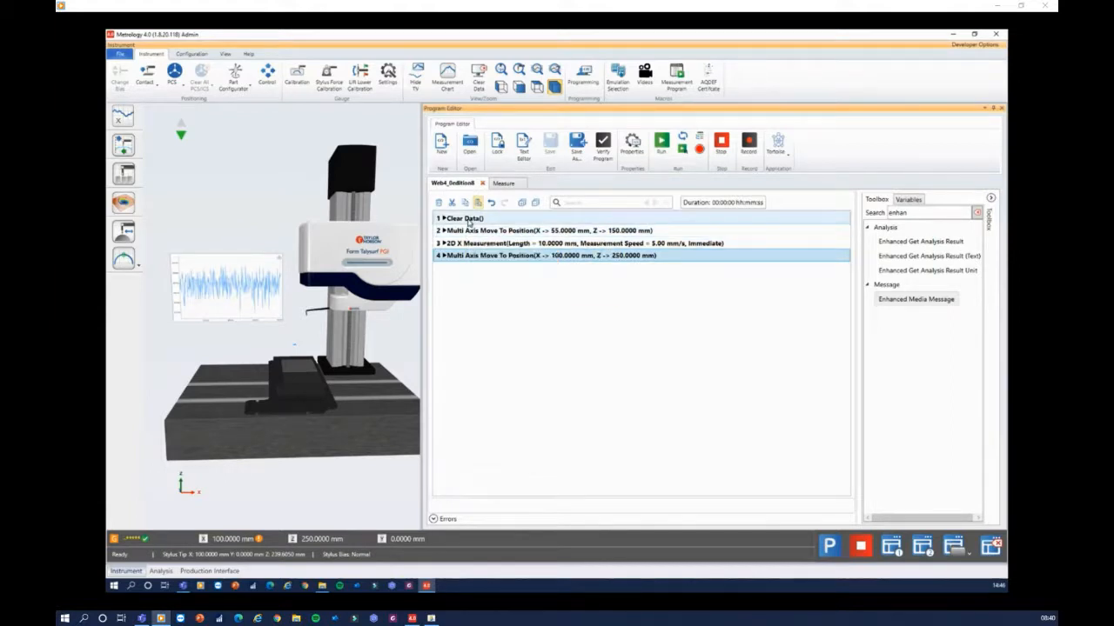
click(468, 221)
shift+click(470, 246)
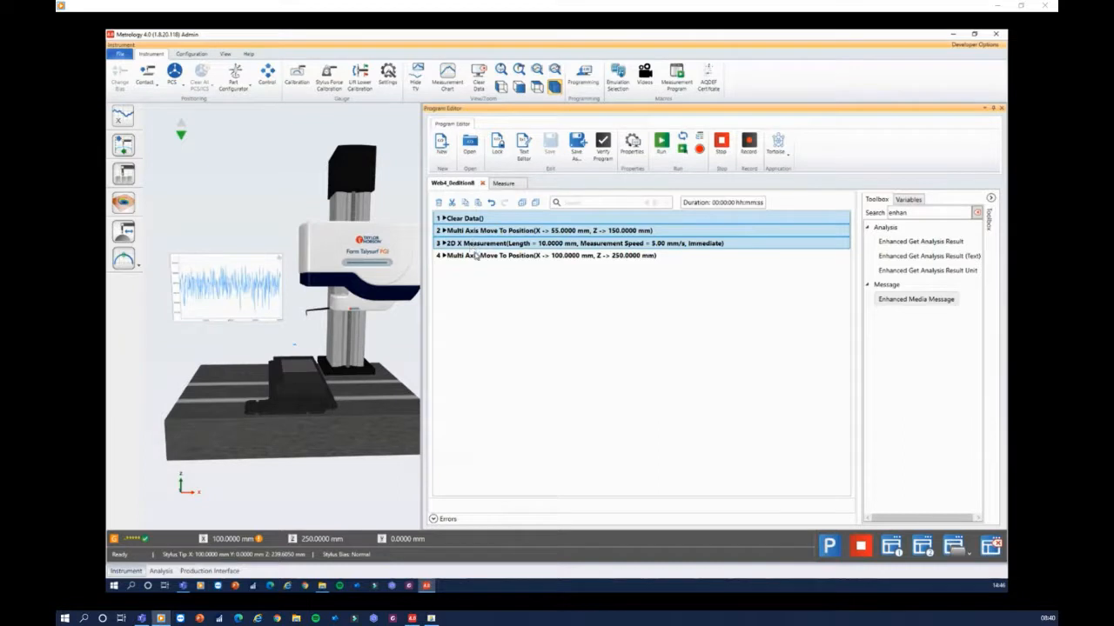
click(503, 183)
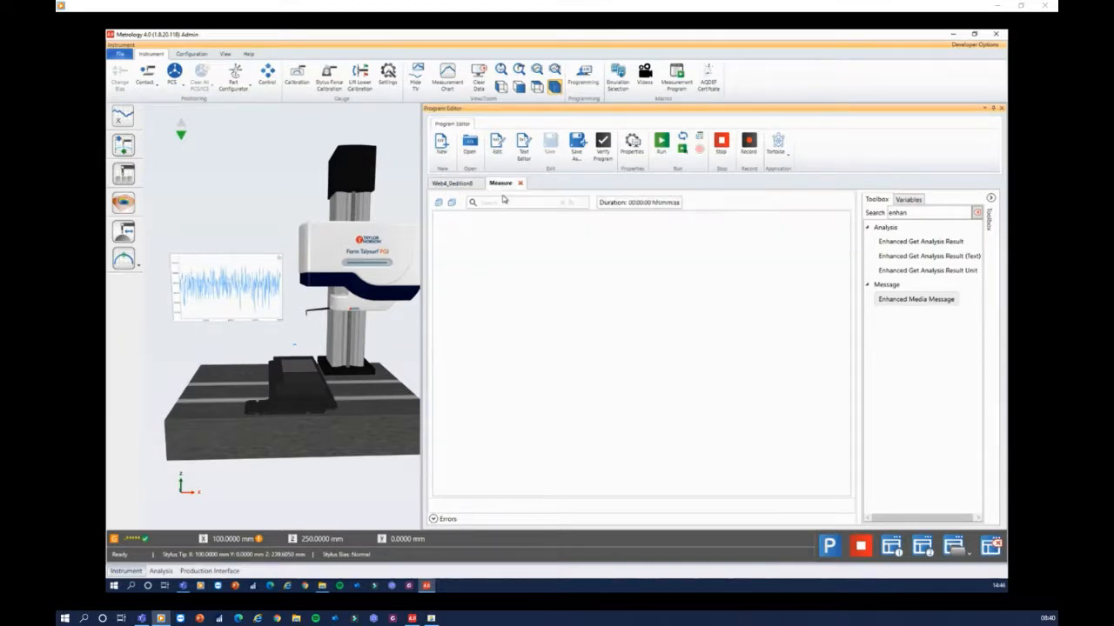
click(499, 148)
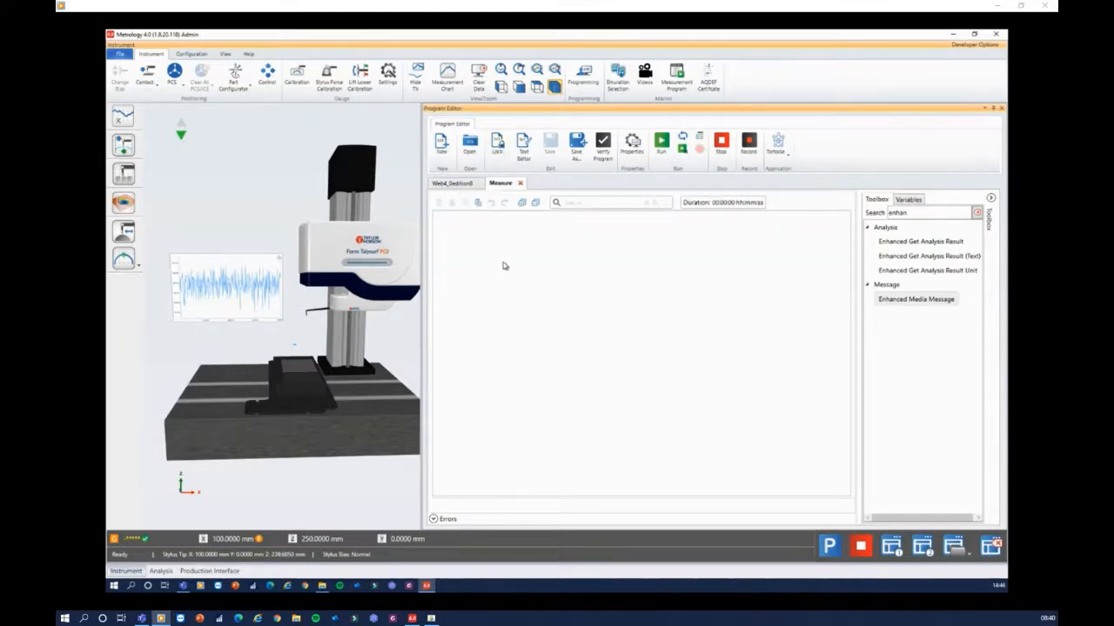
key(ctrl+v)
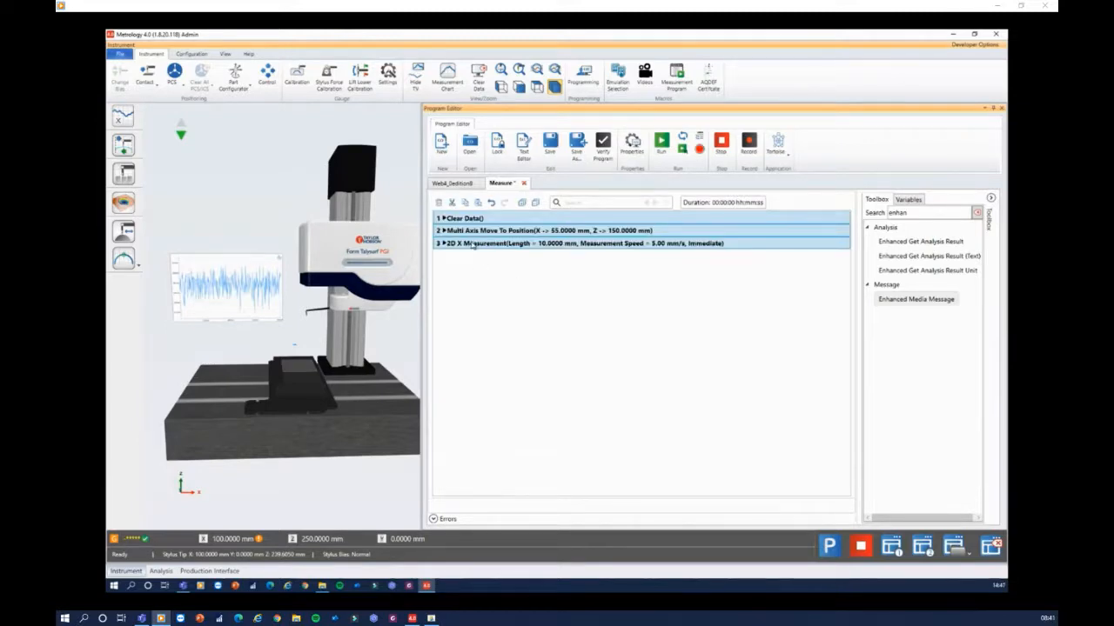
click(502, 292)
Review the 2D X Measurement settings in the Measure program, including its analysis document and template.
click(443, 245)
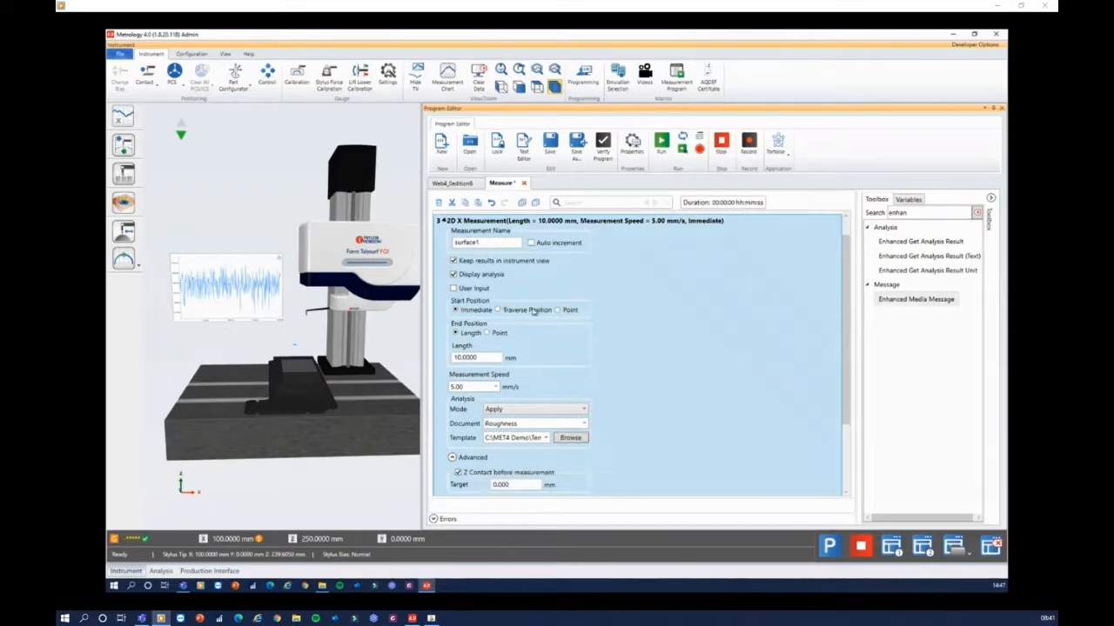
scroll(555, 348, down, 2)
scroll(556, 348, up, 2)
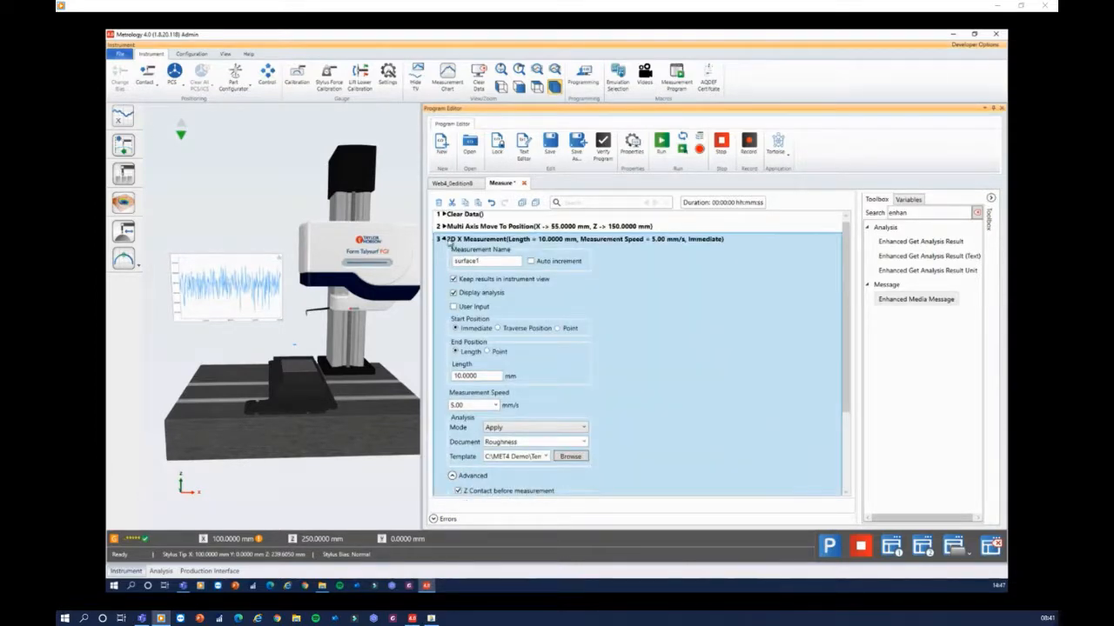
Save and close the Measure program, and return to the Production Interface.
click(444, 238)
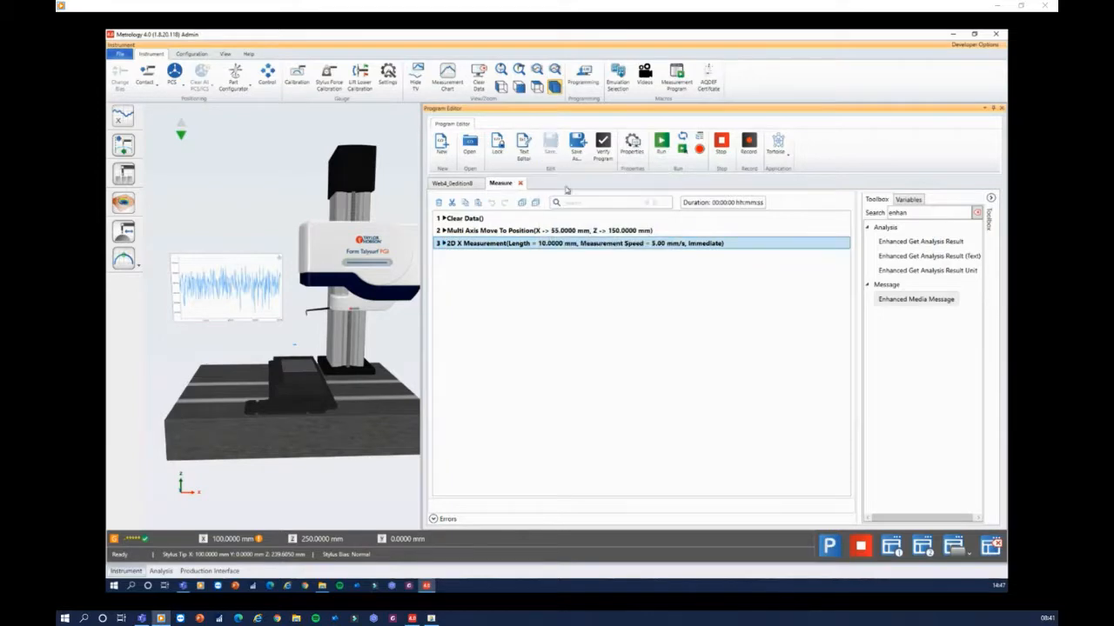
click(521, 183)
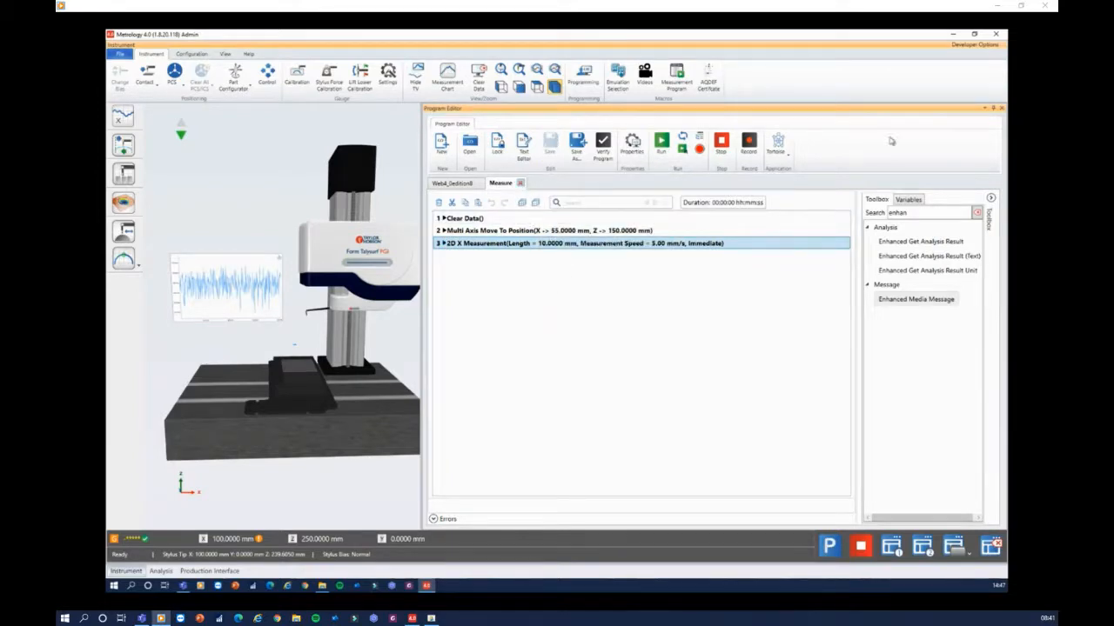
click(1002, 110)
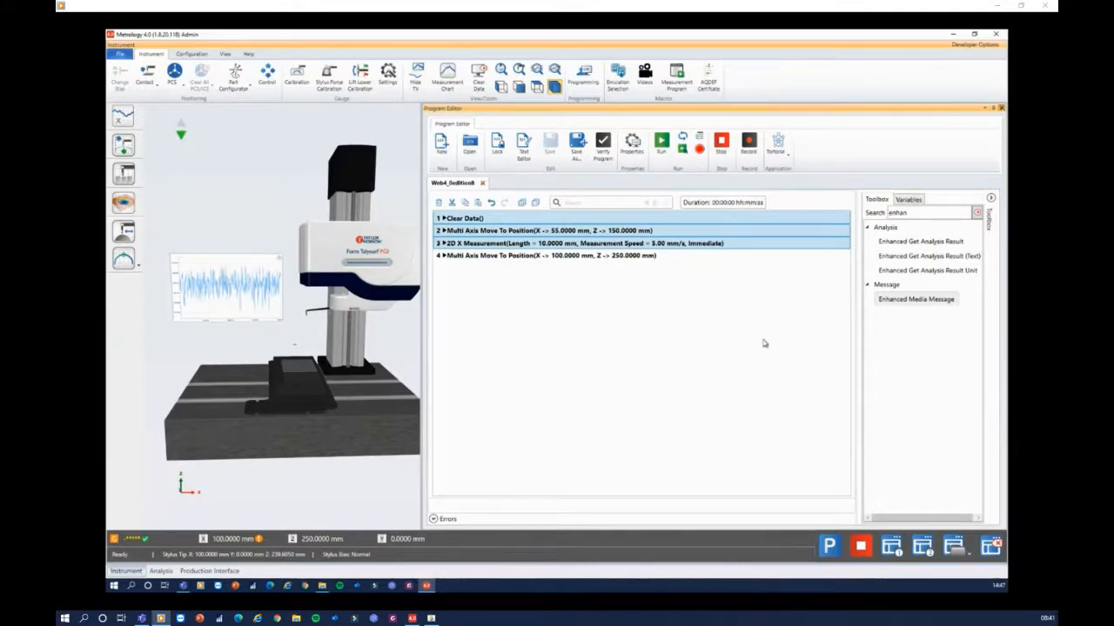
click(201, 571)
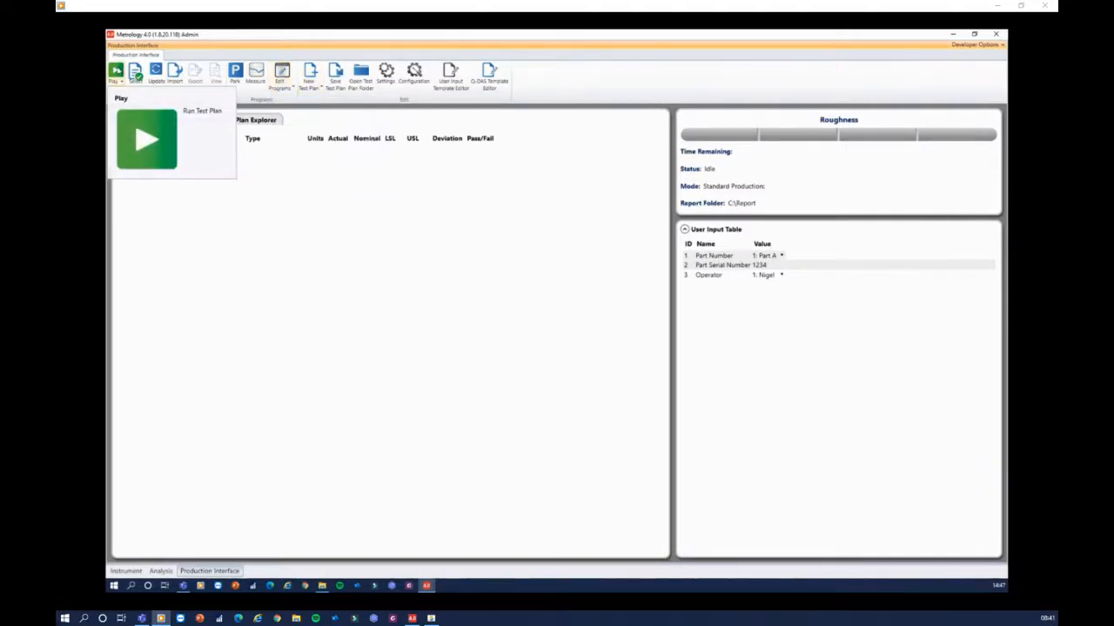
Start the Roughness test plan and choose Part A and the operator with ID 3 in the SPC settings.
click(116, 71)
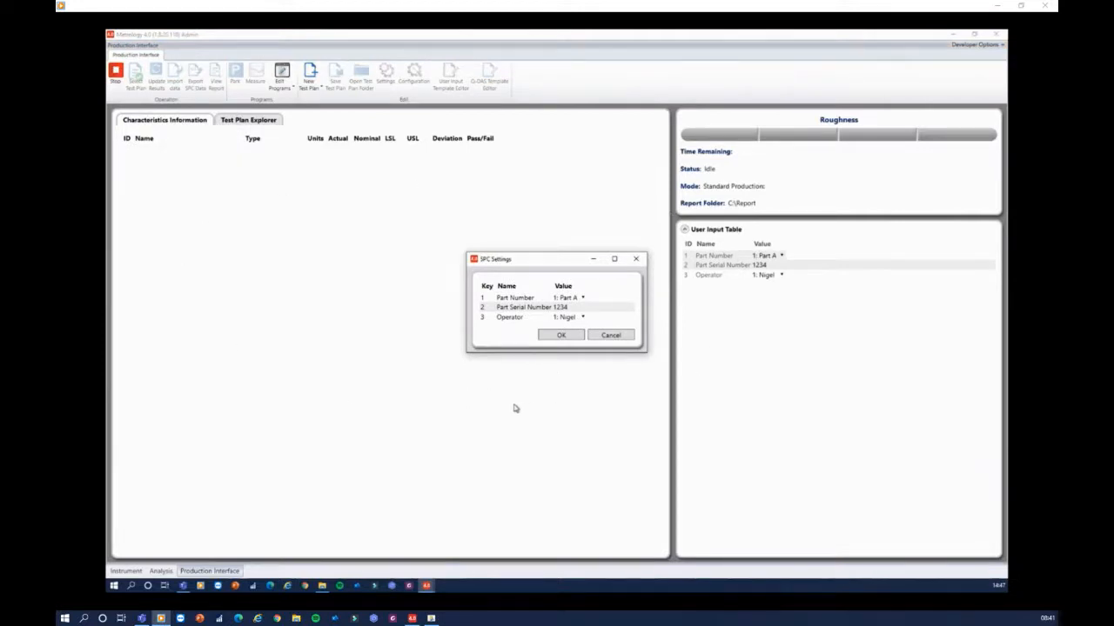
click(580, 300)
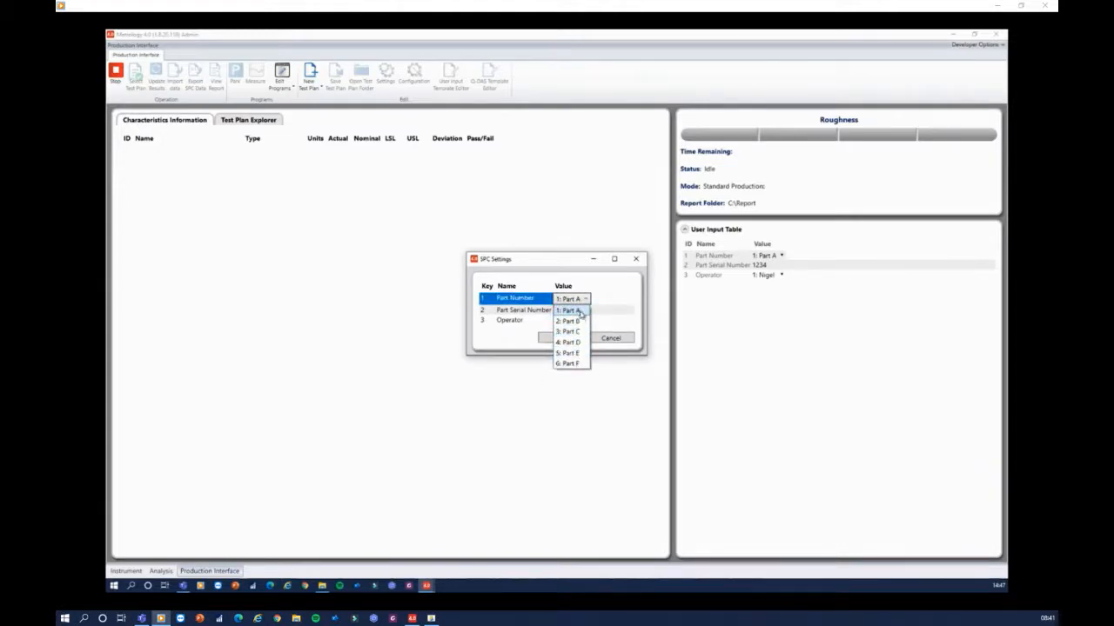
click(580, 312)
click(570, 308)
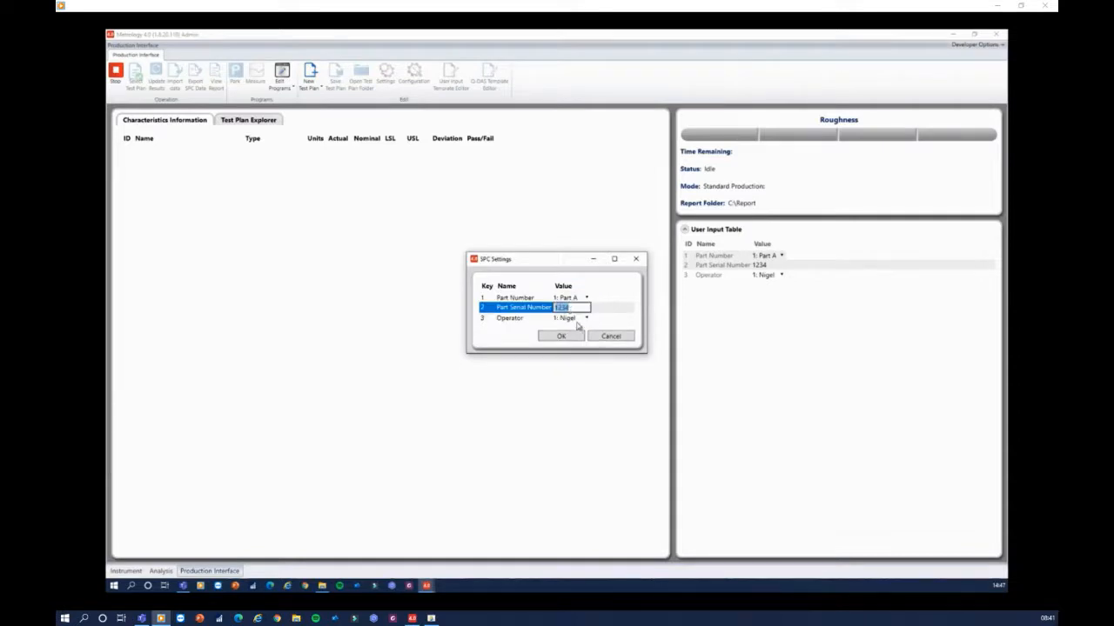
click(576, 322)
click(577, 318)
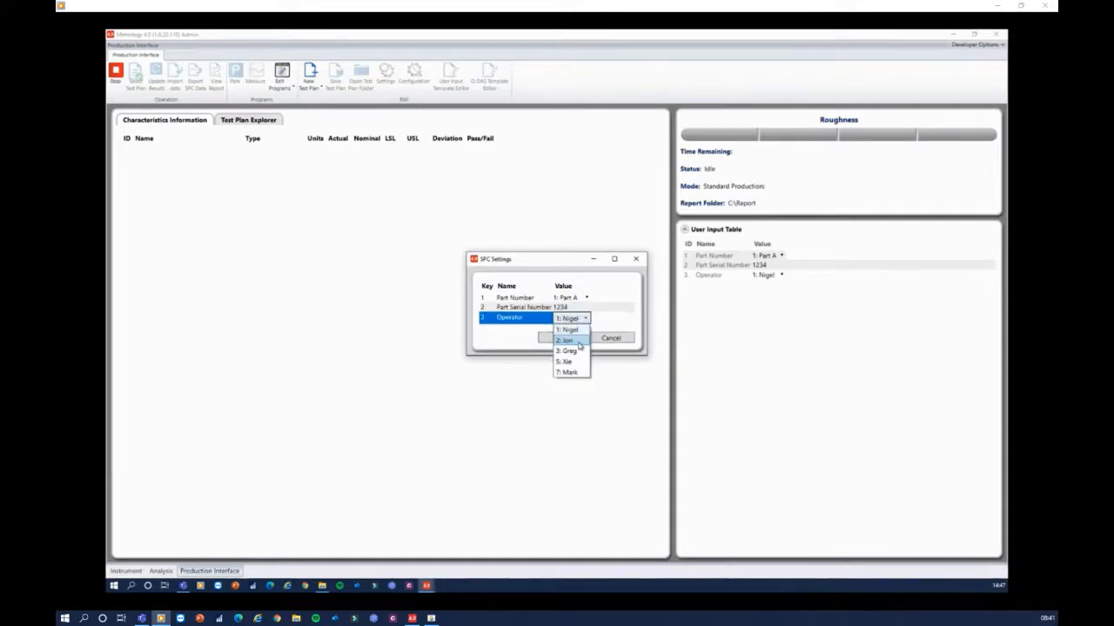
click(579, 352)
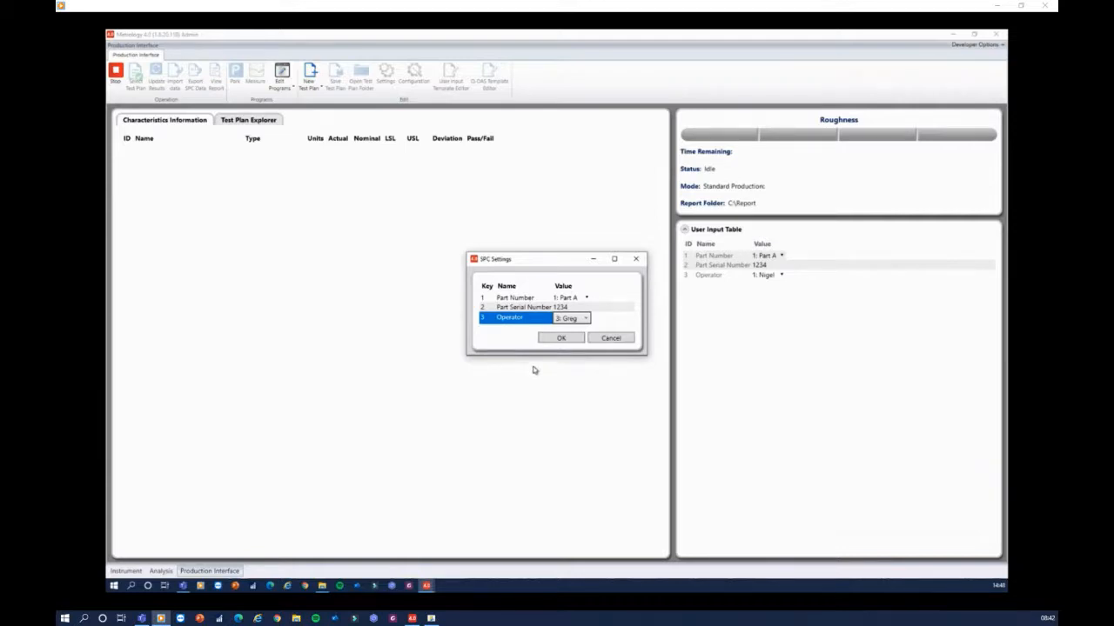
Confirm the SPC settings, follow the measurement in the Instrument view, and return to the Production Interface.
click(561, 337)
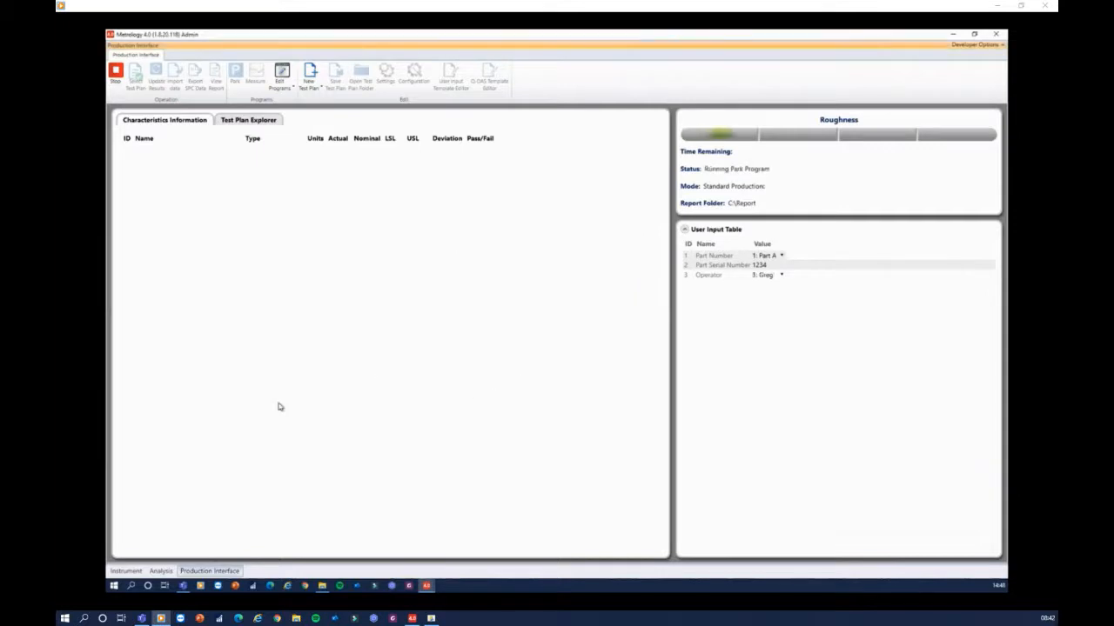
click(131, 572)
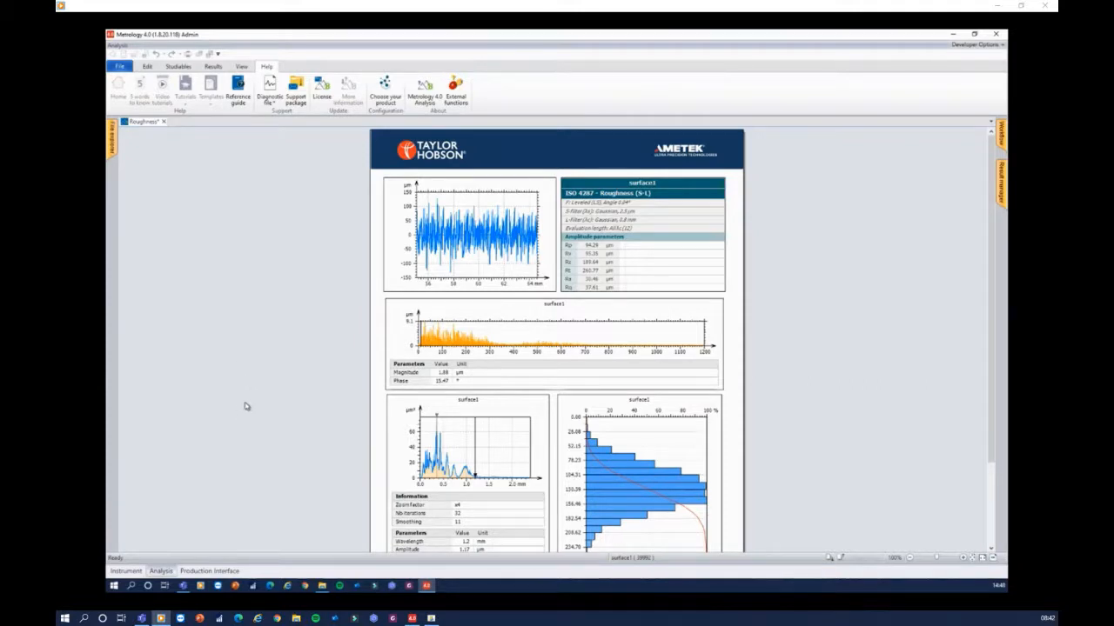
click(207, 571)
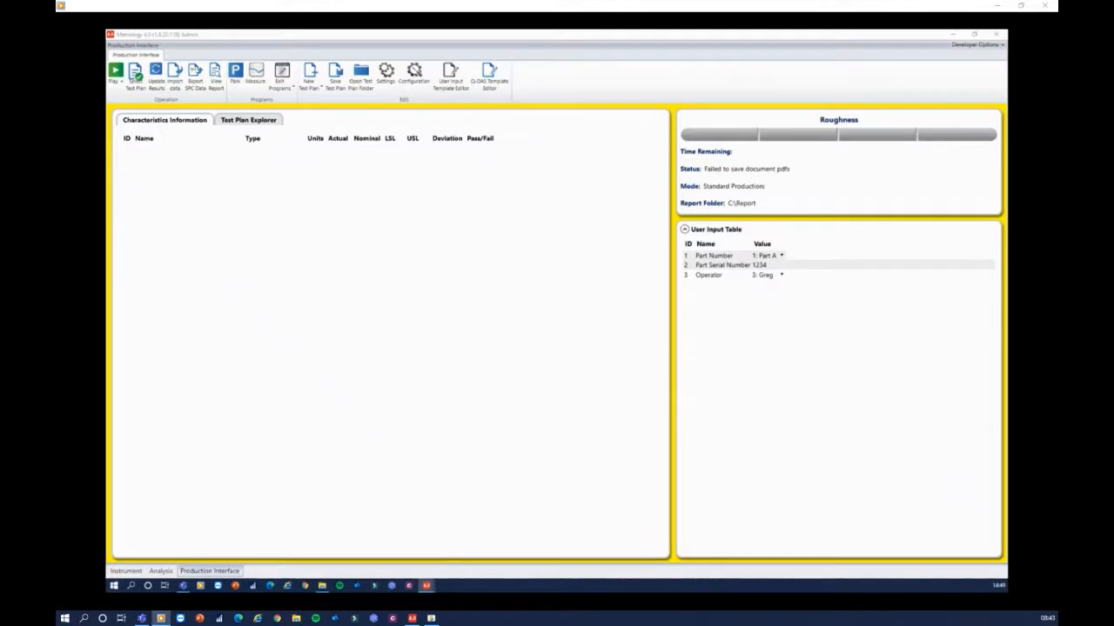
Import the roughness analysis results as characteristics in the test plan's characteristics settings.
drag(0, 35, 467, 122)
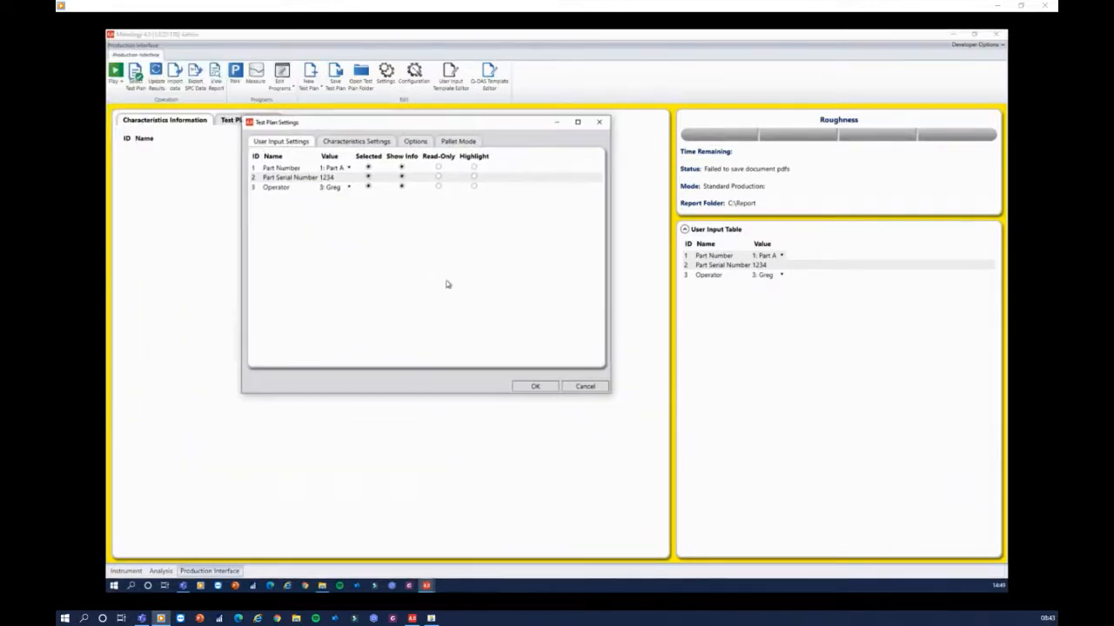
click(361, 143)
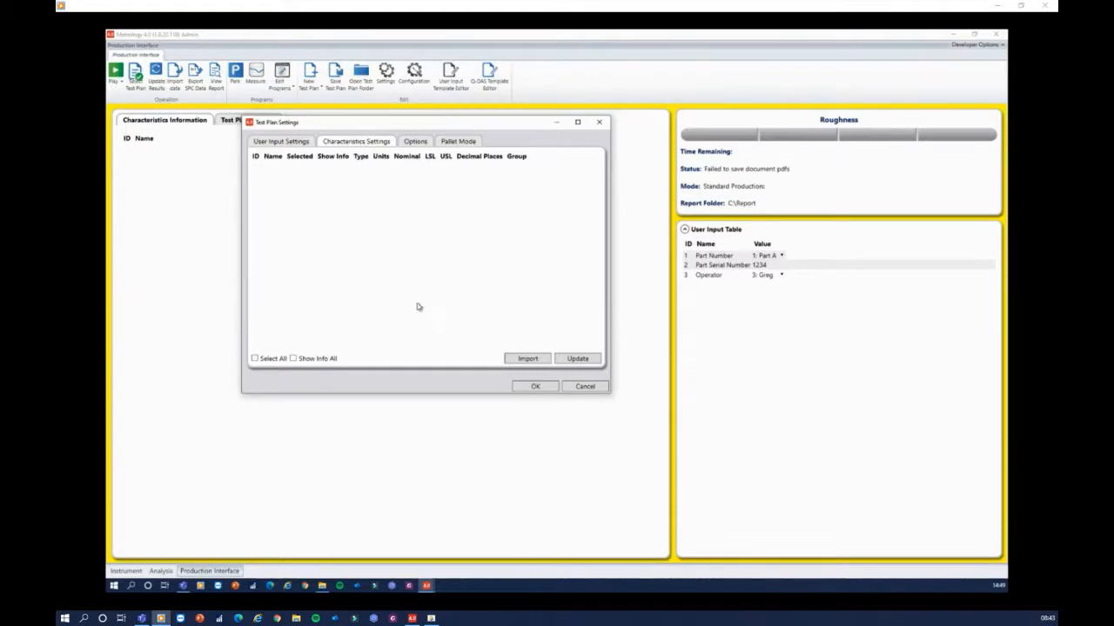
click(518, 360)
click(563, 341)
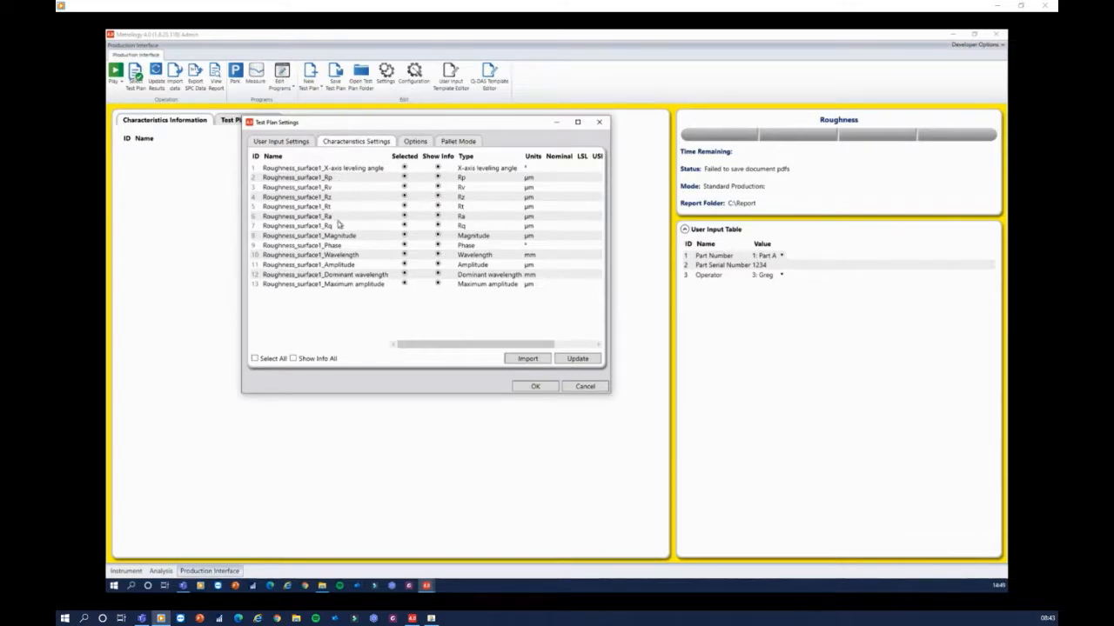
Deselect and hide the X-axis leveling angle, Magnitude, Phase, Wavelength, Amplitude, Dominant wavelength and Maximum amplitude characteristics.
click(405, 167)
click(437, 168)
click(403, 235)
click(436, 236)
click(405, 245)
click(437, 245)
click(405, 255)
click(438, 255)
click(406, 264)
click(438, 264)
click(405, 274)
click(437, 274)
click(404, 284)
click(438, 284)
Set the lower specification limit to 0 for the Rp, Rv, Rz, Rt, Ra and Rq characteristics.
drag(489, 348, 529, 347)
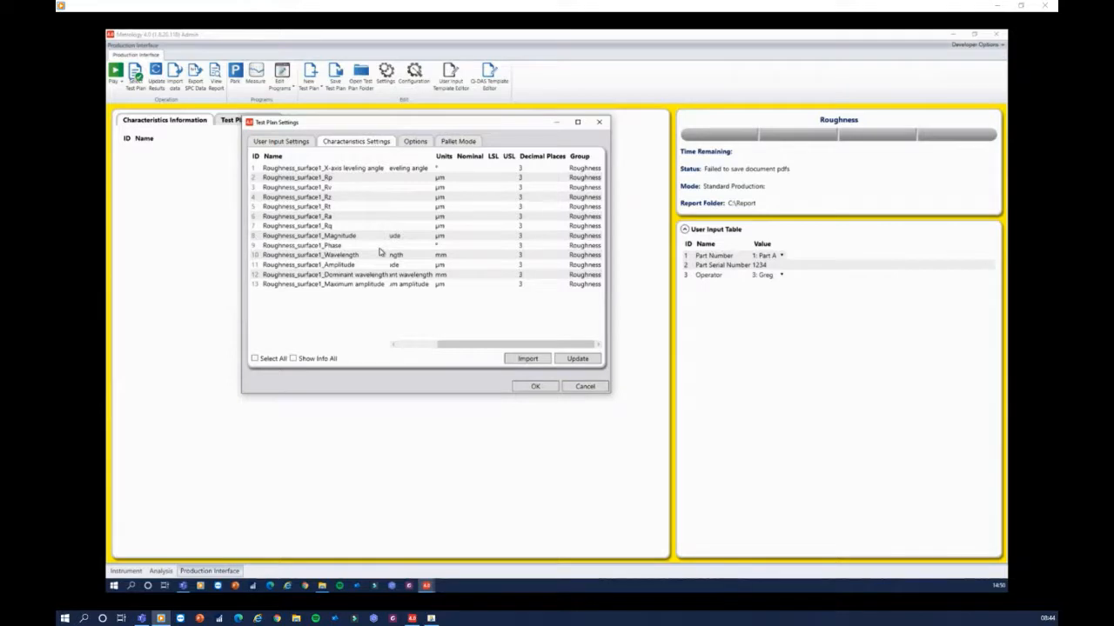
click(493, 167)
click(493, 179)
click(495, 178)
click(495, 187)
text(0)
click(495, 198)
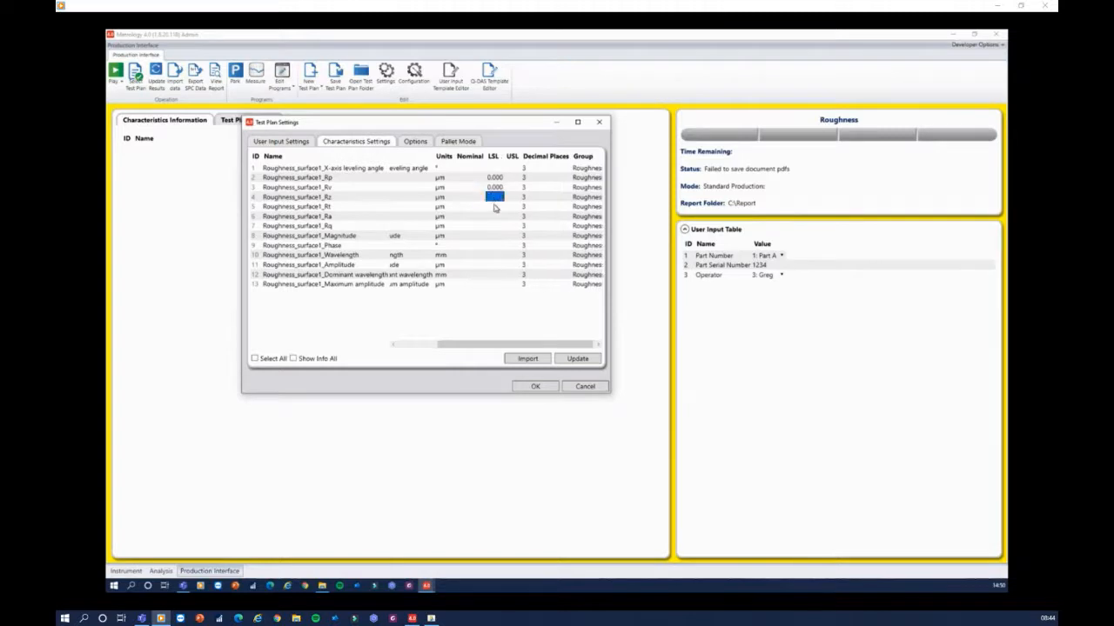
text(0)
click(495, 208)
text(0)
click(496, 217)
text(0)
click(496, 226)
text(0)
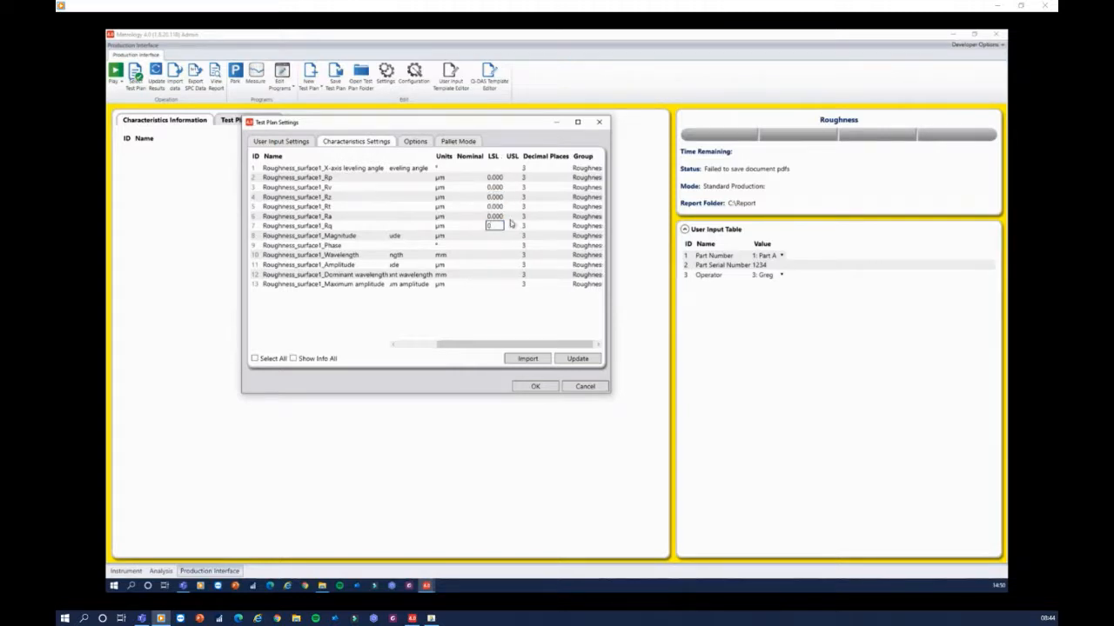
Set the upper limits to Rp 115, Rv 105, Rz 220, Rt 300, Ra 35 and Rq 45 µm, and accept the settings.
click(513, 178)
text(115)
key(Return)
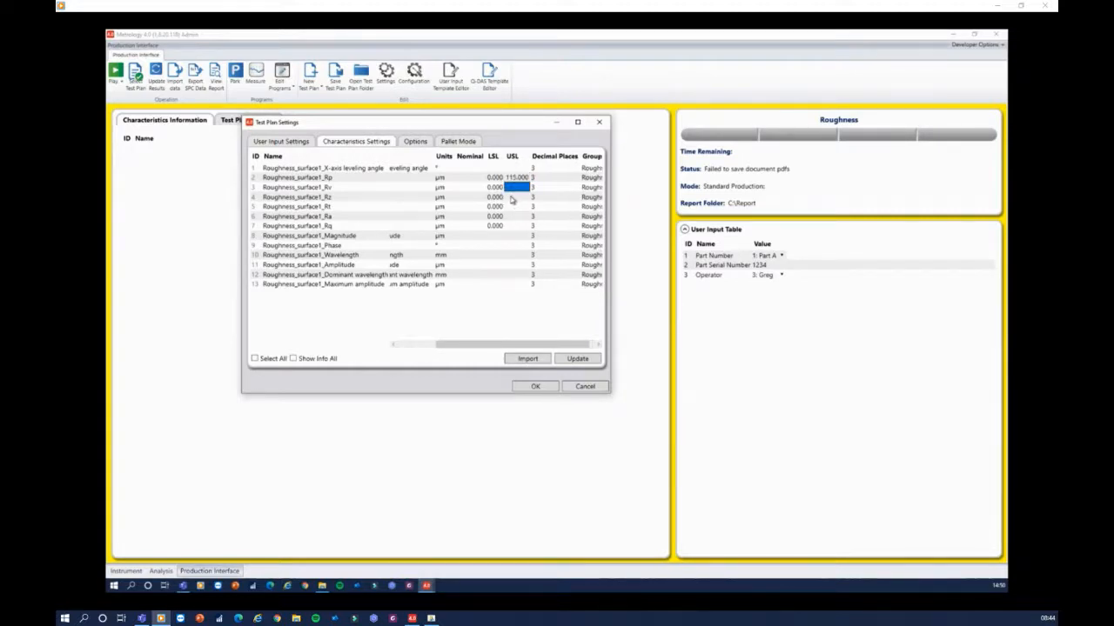
text(105)
click(513, 198)
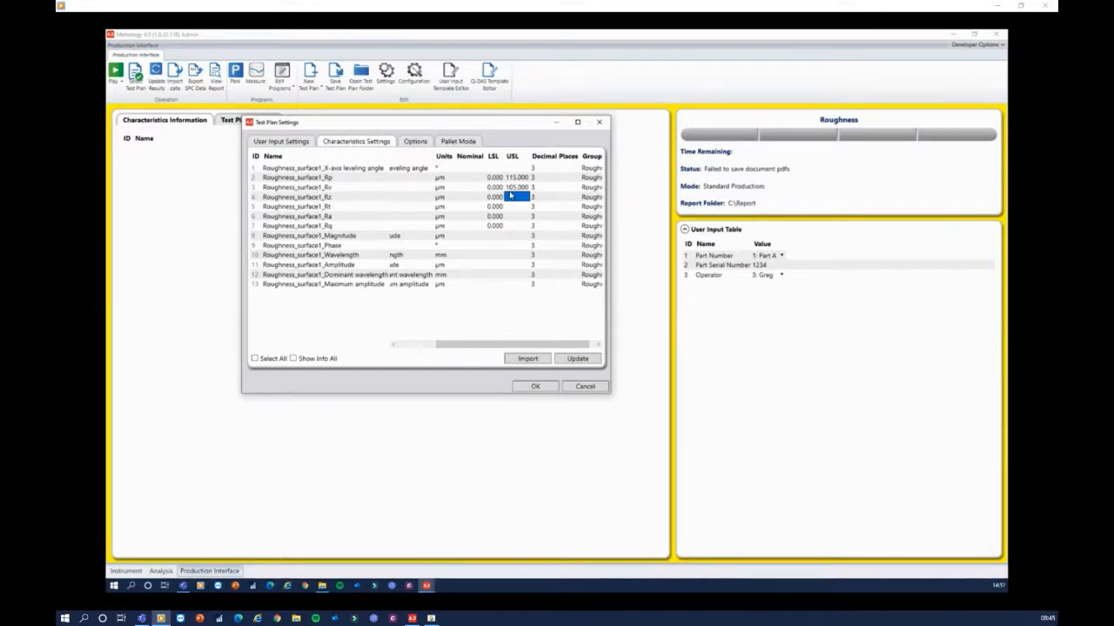
text(220)
click(515, 208)
text(300)
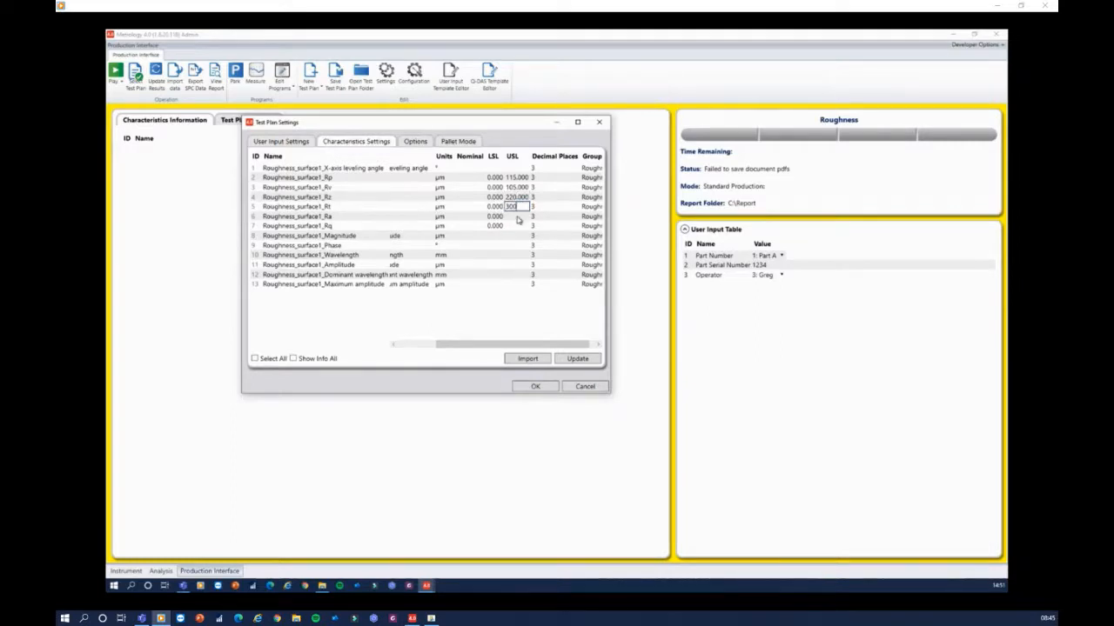
click(517, 216)
text(35)
click(511, 228)
text(45)
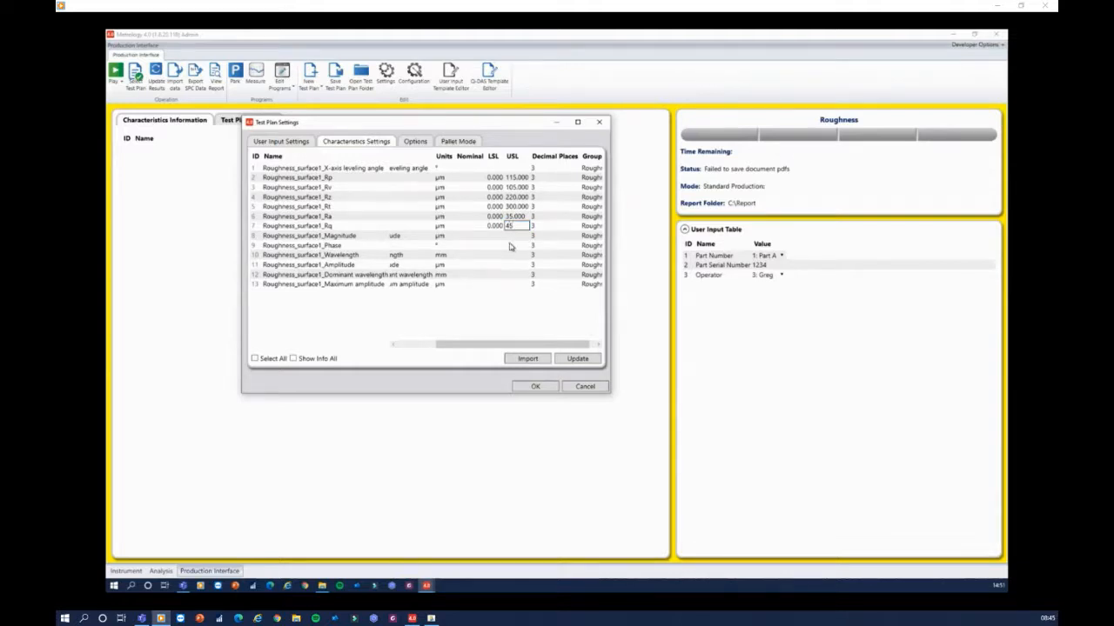
click(515, 235)
click(534, 387)
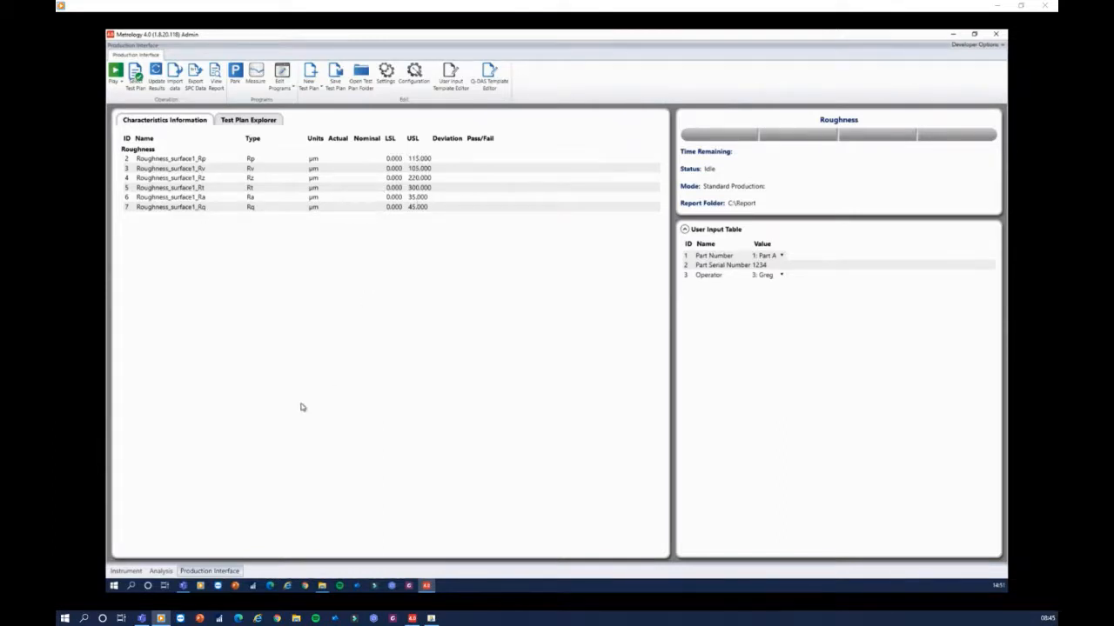
Examine the Roughness analysis document's amplitude parameters, frequency spectrum values and remaining parameter tables.
click(161, 571)
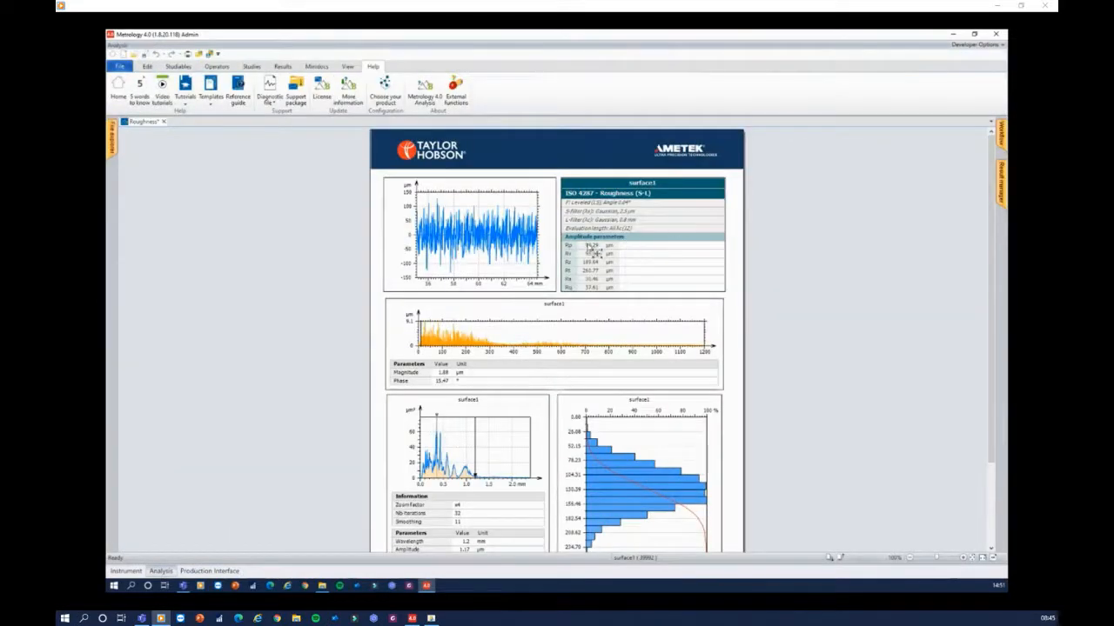
click(591, 246)
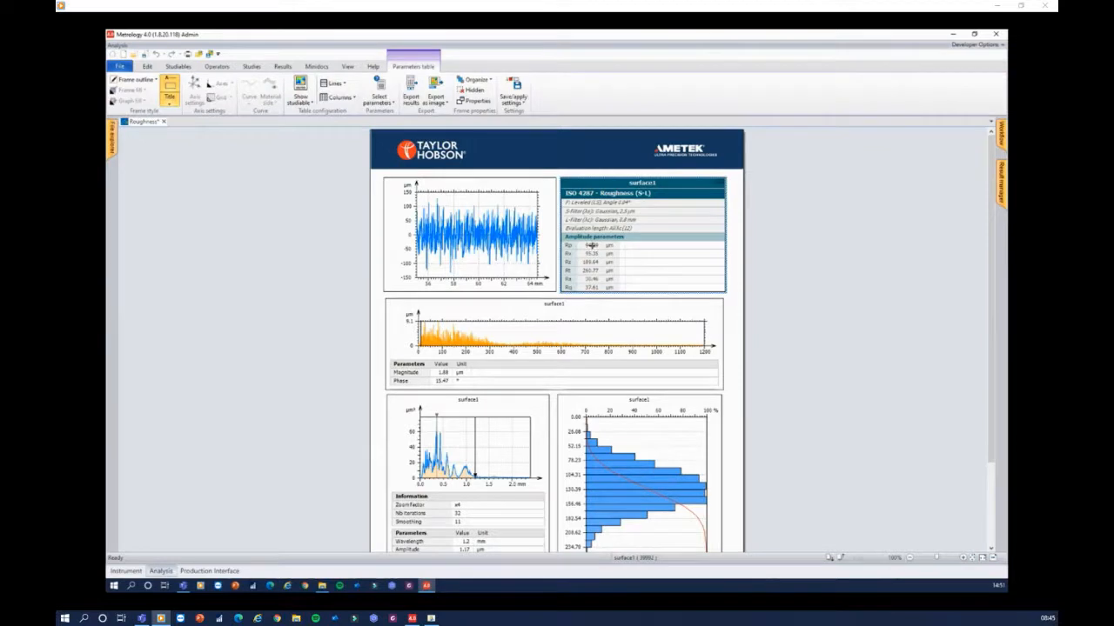
drag(591, 246, 591, 288)
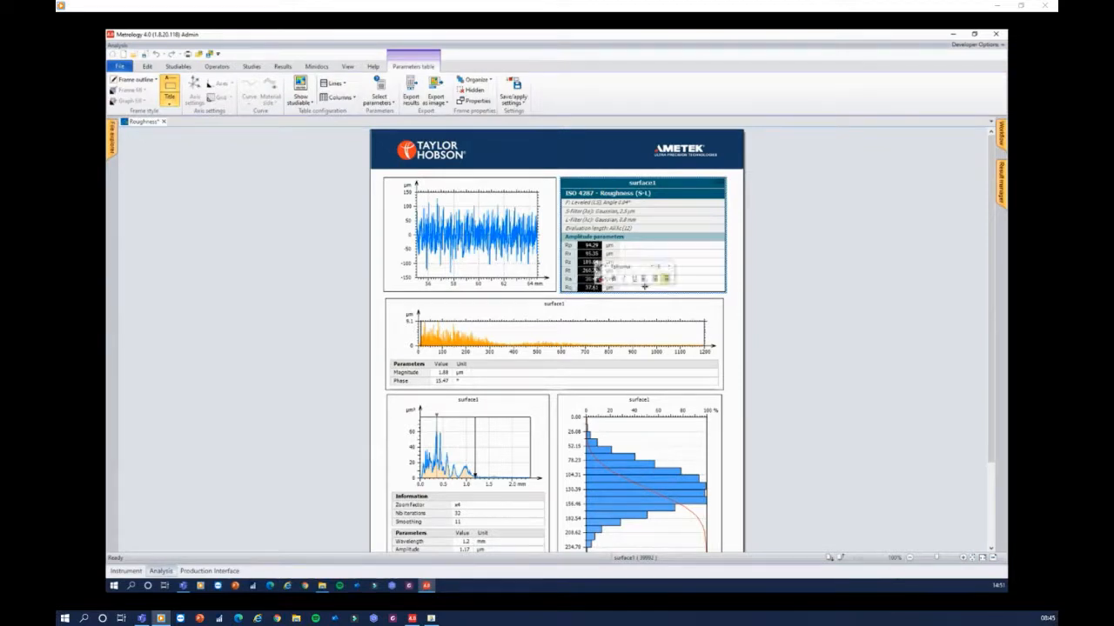
click(442, 380)
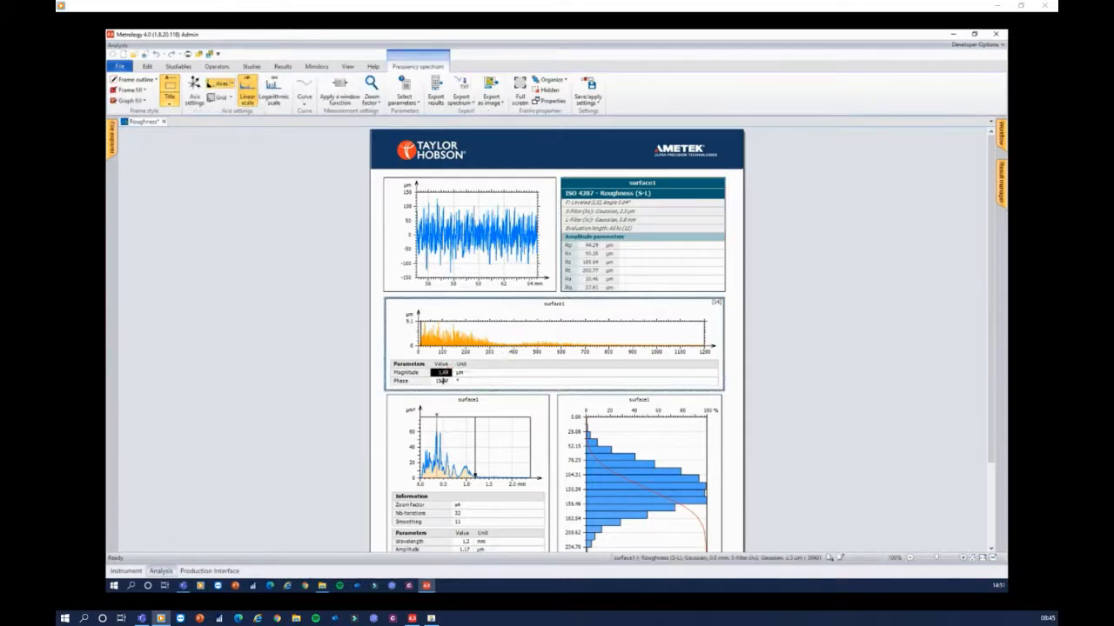
scroll(439, 391, down, 2)
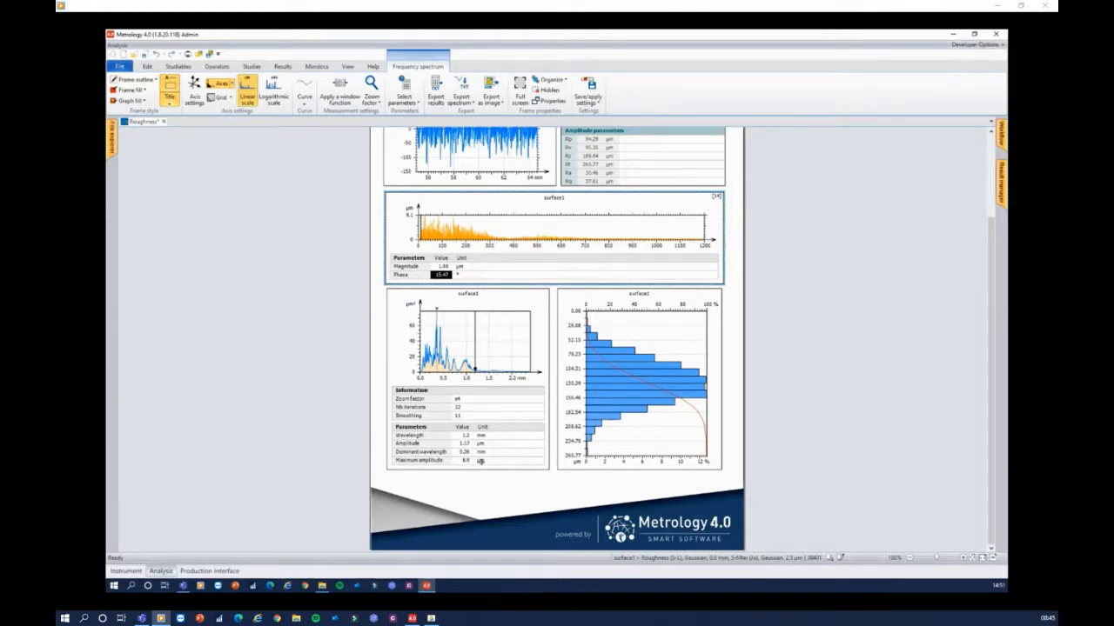
click(518, 505)
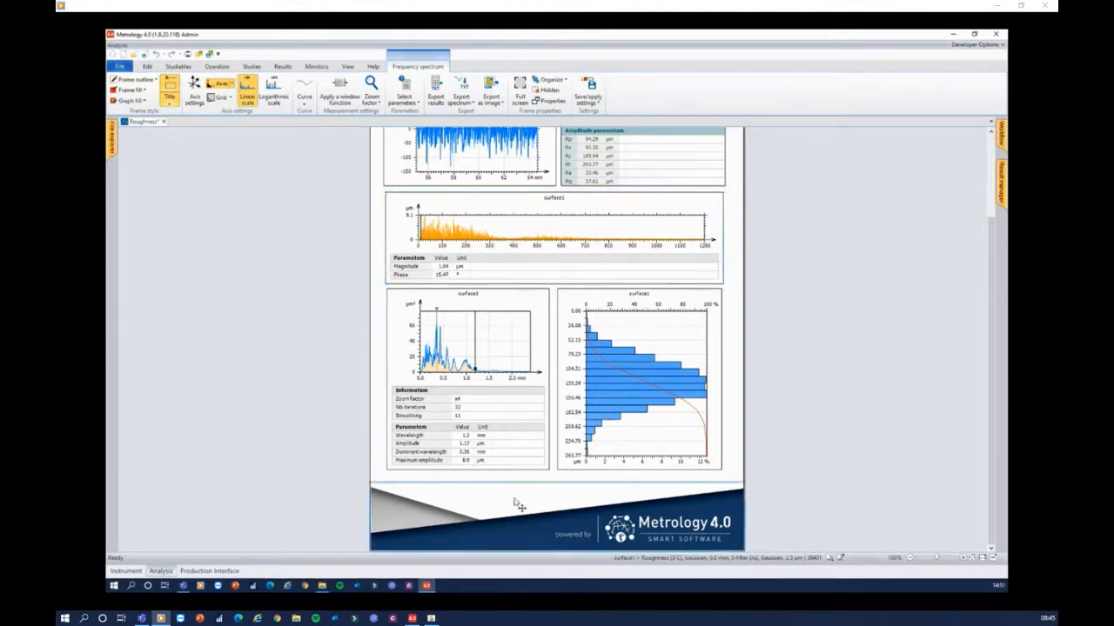
scroll(517, 494, up, 2)
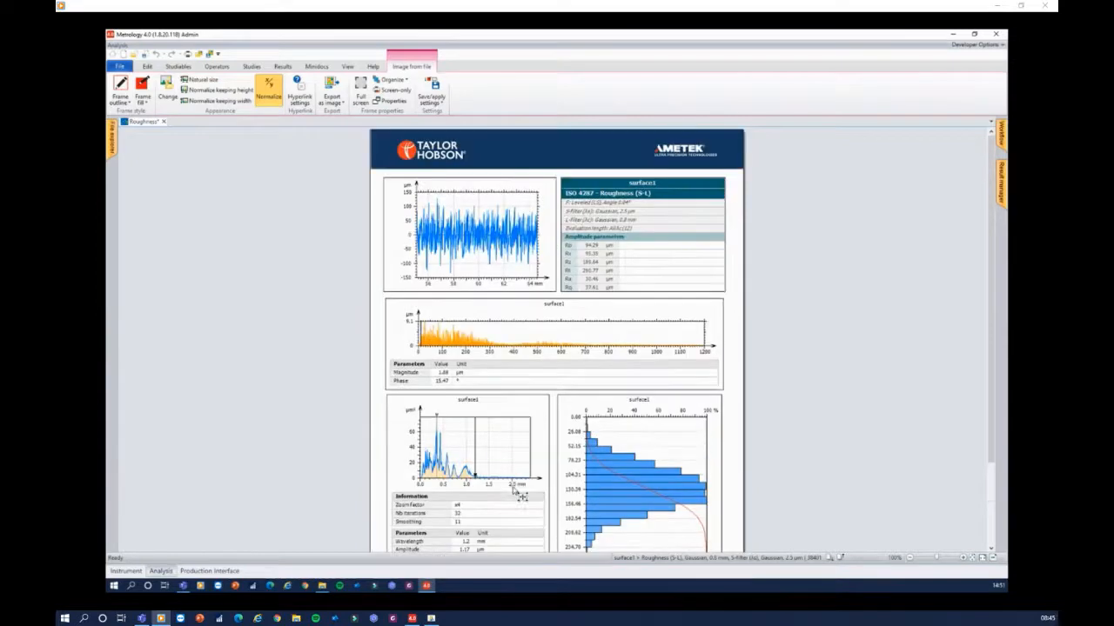
Run the Roughness test plan again from the Production Interface with part serial number 7654.
click(198, 572)
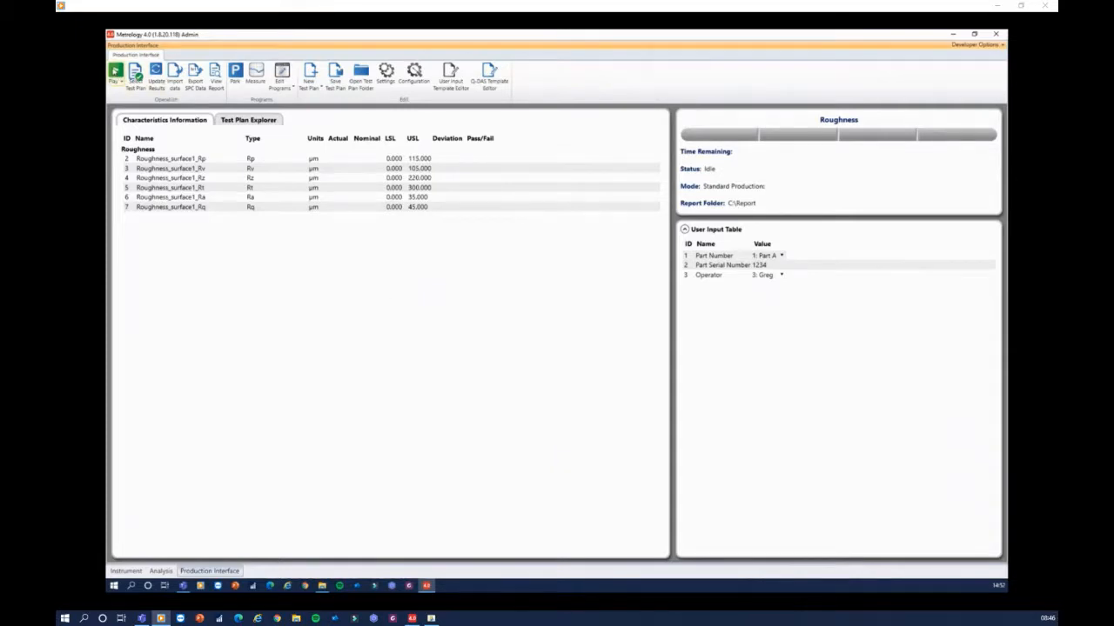
click(116, 73)
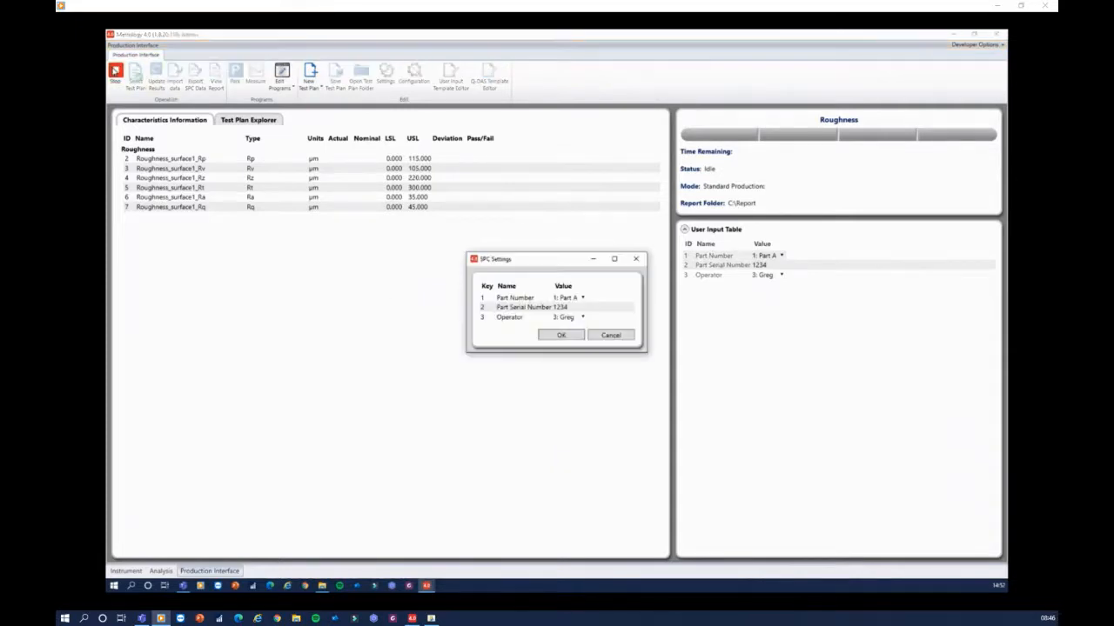
click(561, 307)
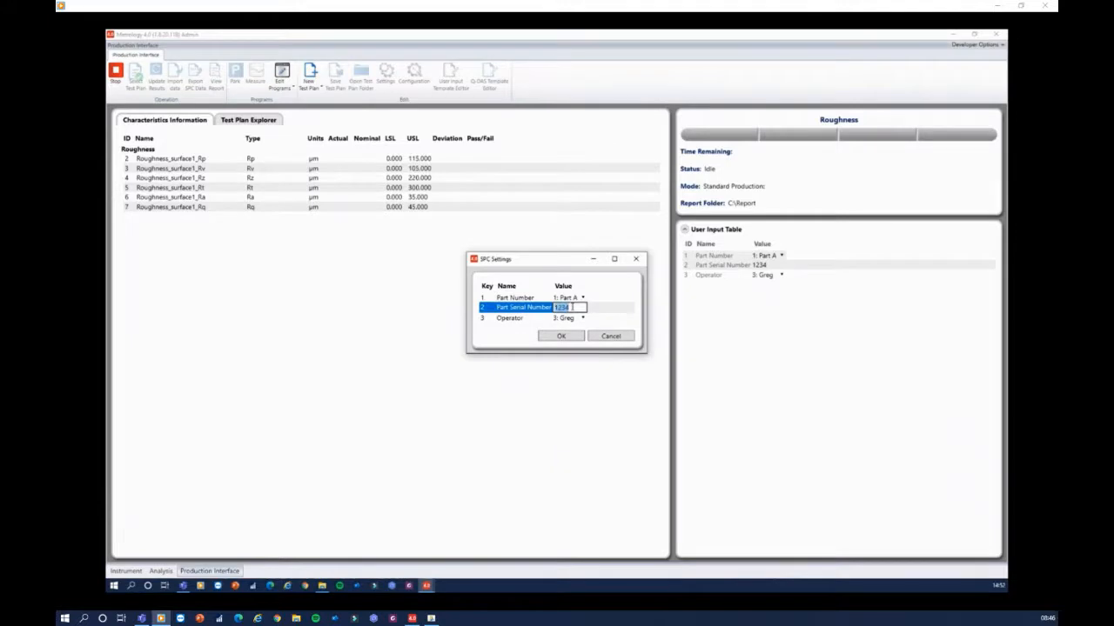
text(54)
click(563, 337)
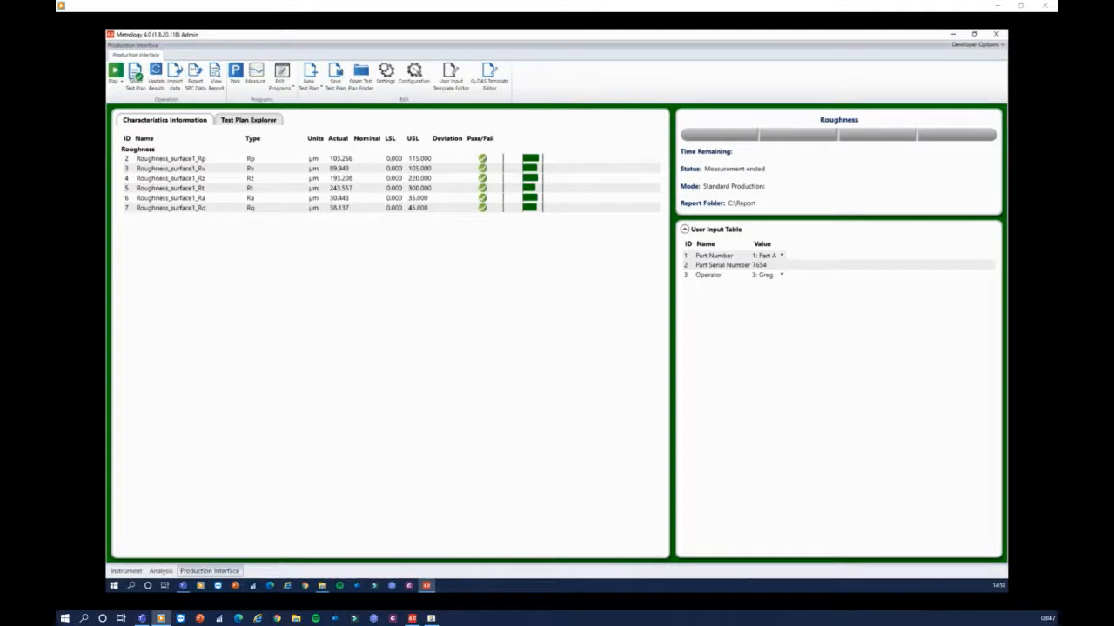
Open the newest Part A_7654 results folder in C:\Report and preview Roughness.mnt and the PDF report.
click(322, 585)
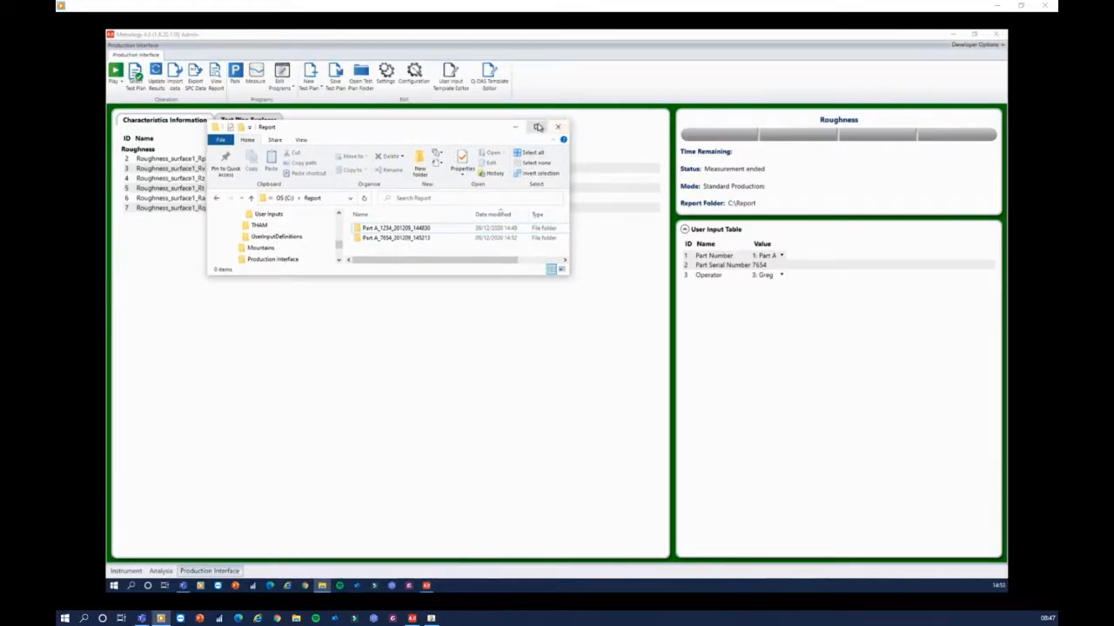
click(536, 127)
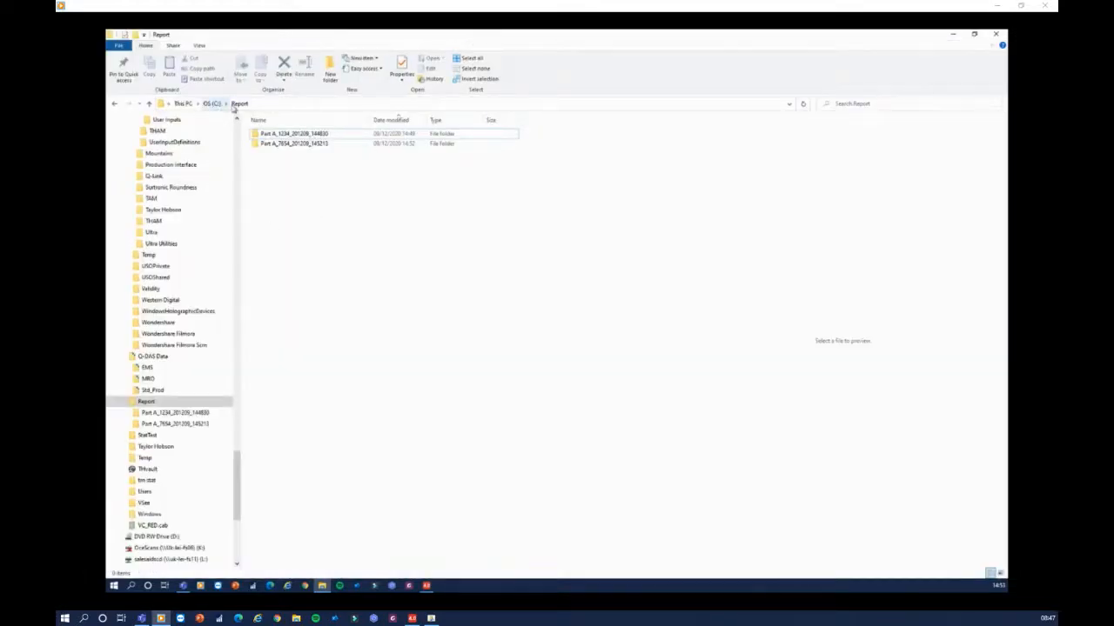
click(294, 147)
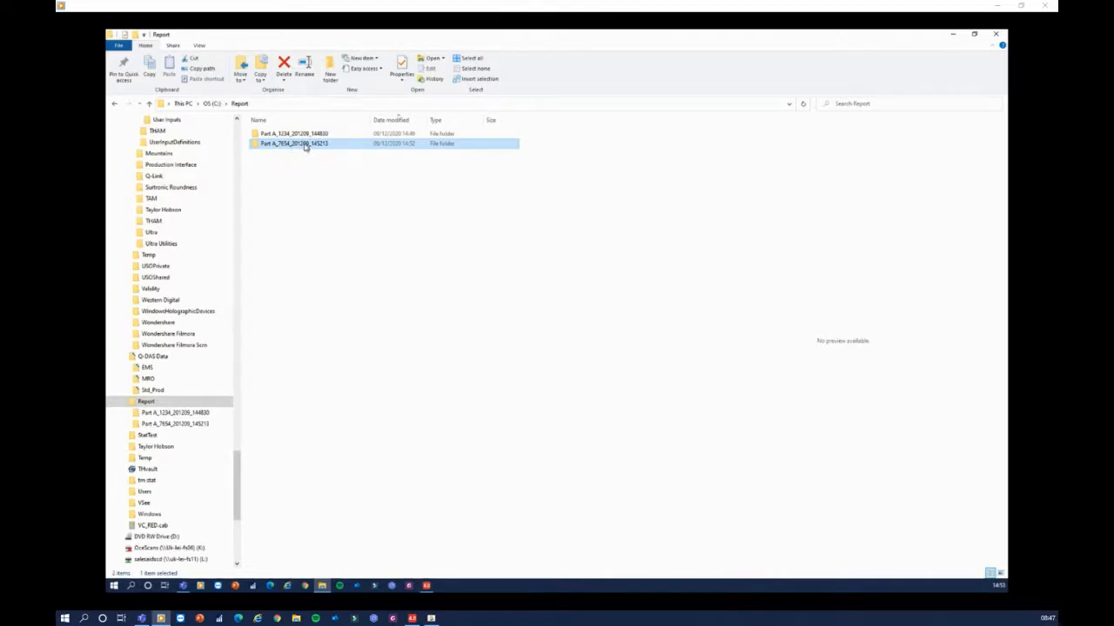
double_click(305, 146)
click(282, 156)
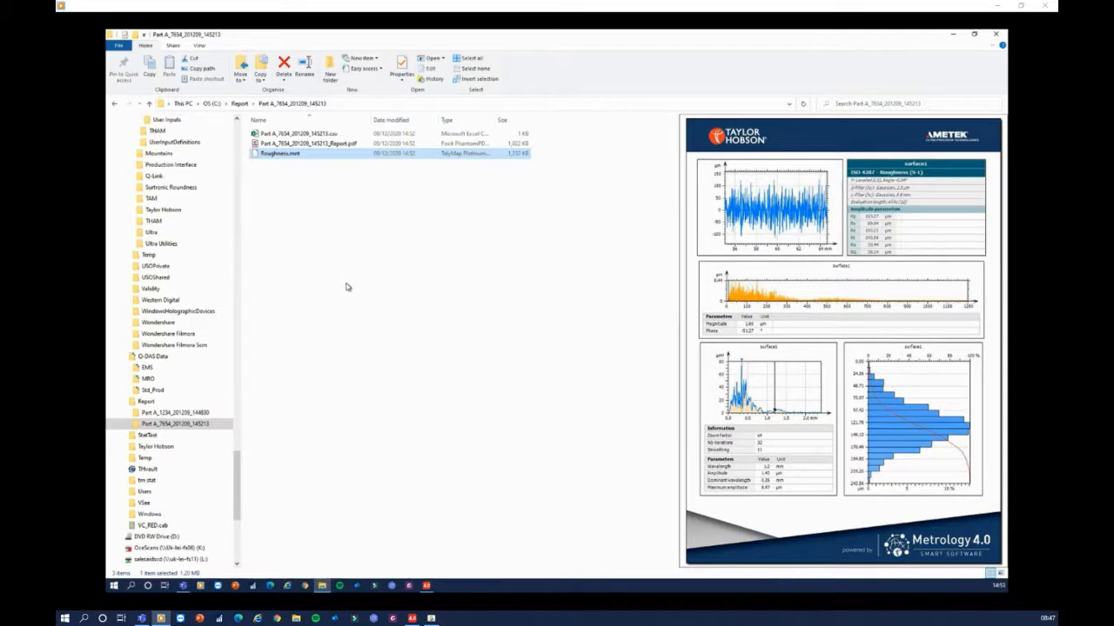
click(286, 145)
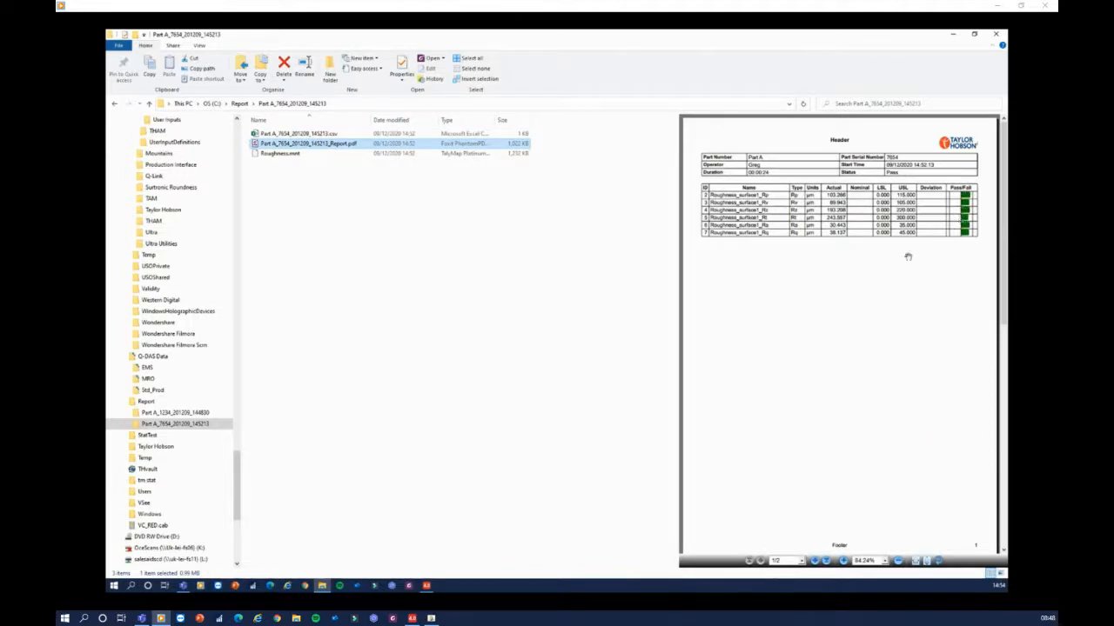
Examine both pages of the PDF report preview, covering the tolerance results table and the Roughness analysis graphs.
scroll(818, 287, down, 5)
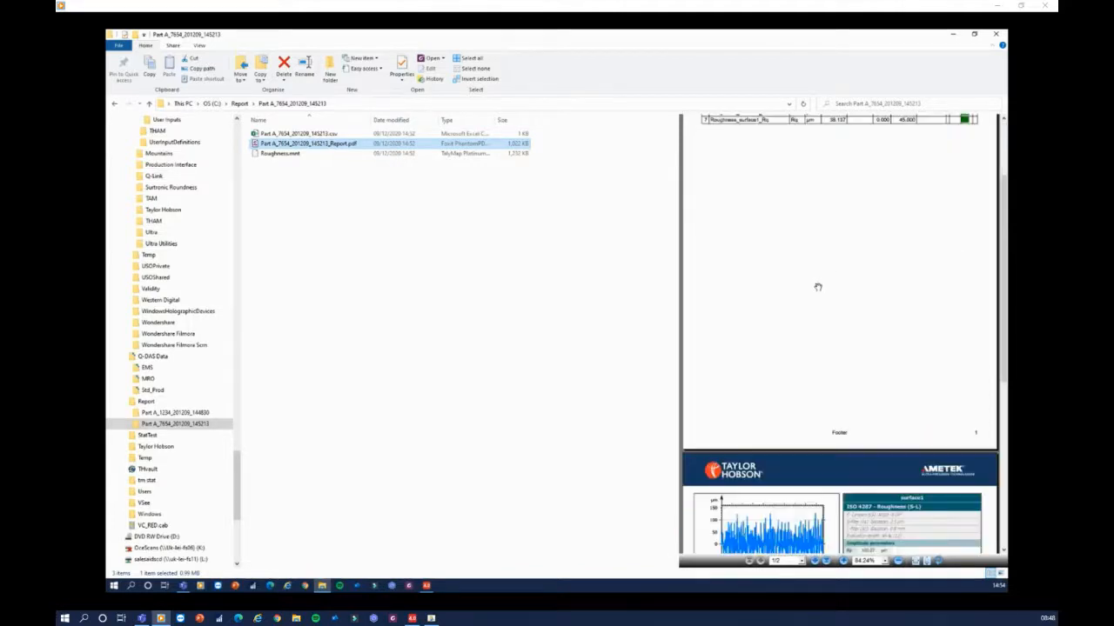
scroll(818, 287, down, 5)
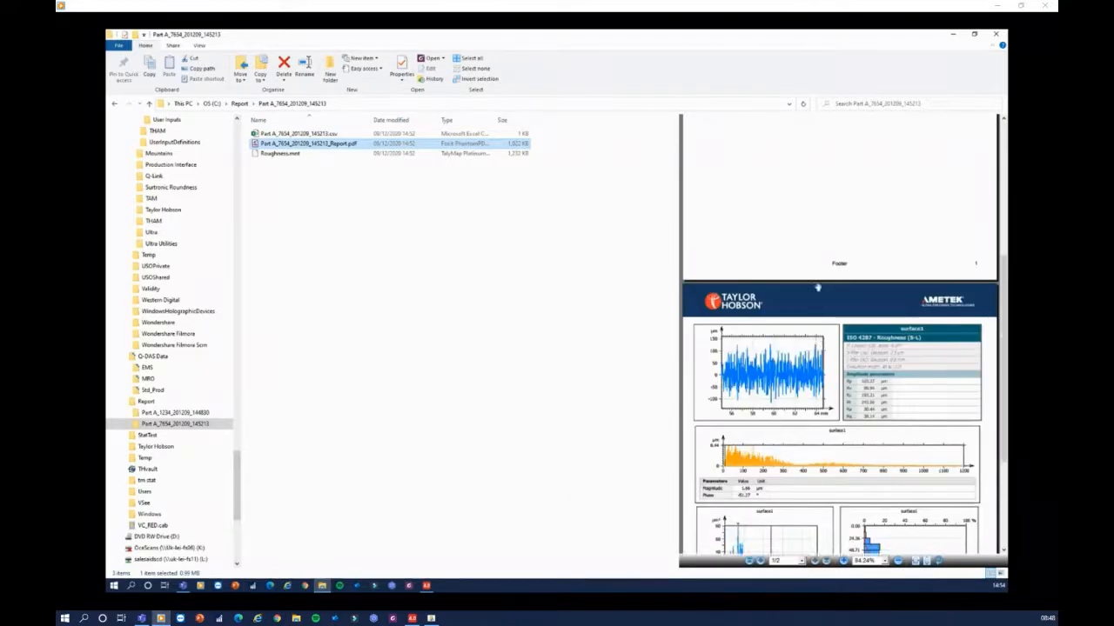
scroll(866, 234, up, 1)
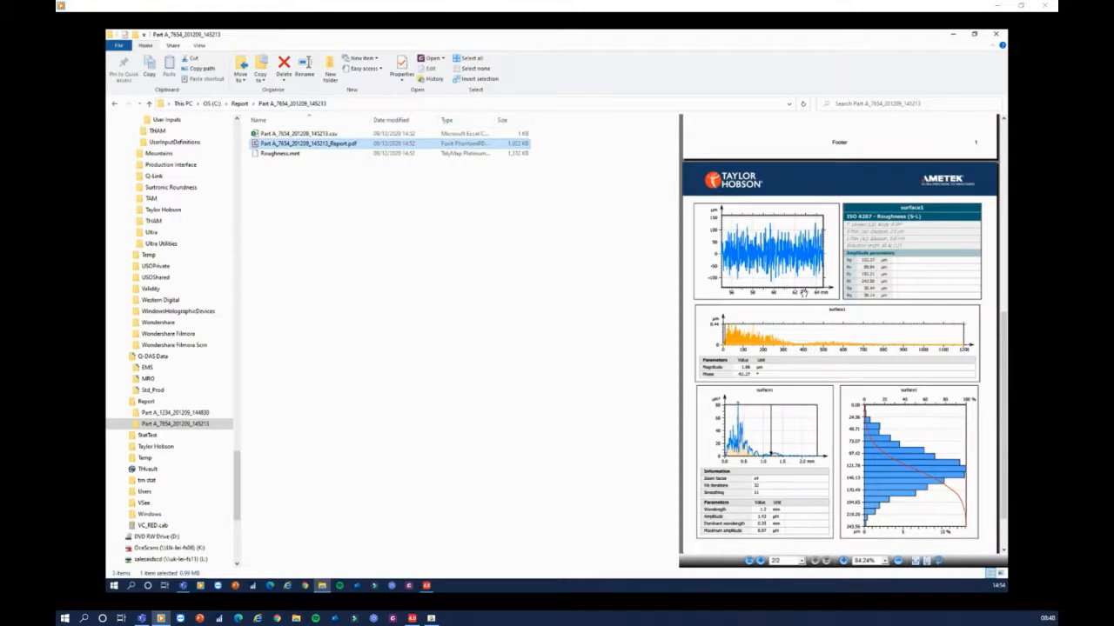
scroll(804, 291, up, 4)
scroll(805, 291, up, 2)
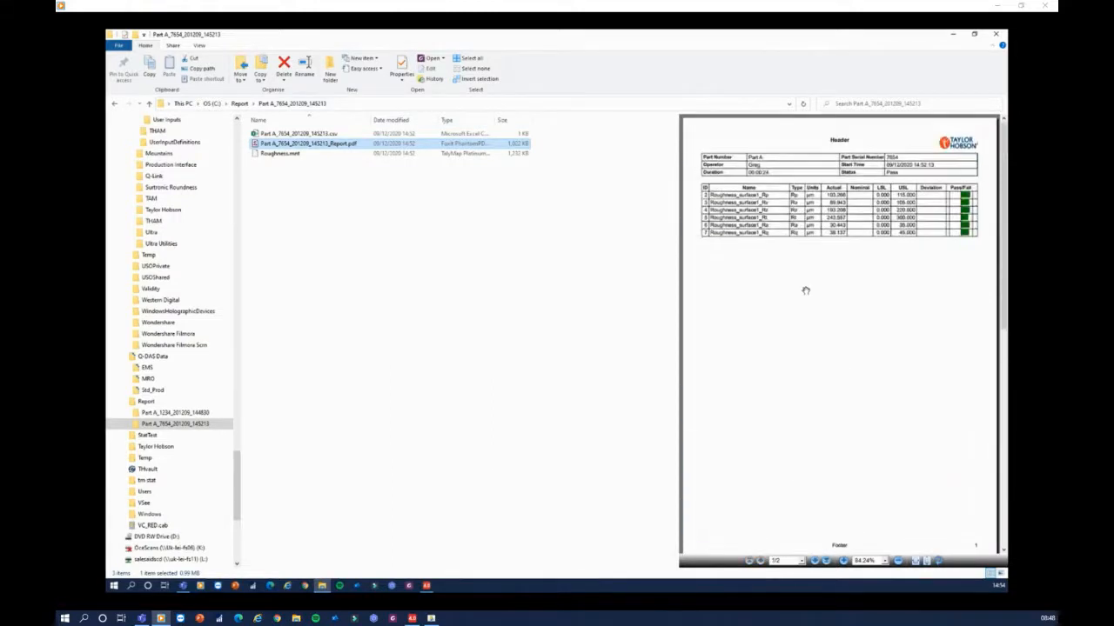
Open Part A_7654_201209_145213.csv in Excel, set columns A to K to width 10 and widen the Name column to fit its entries.
click(312, 135)
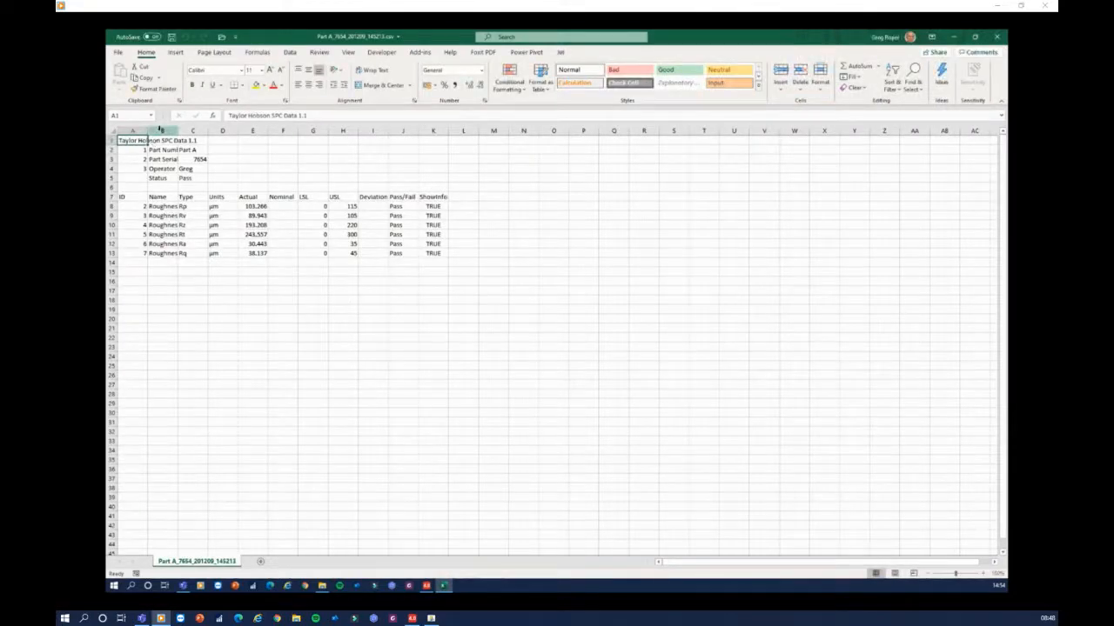
drag(132, 131, 432, 130)
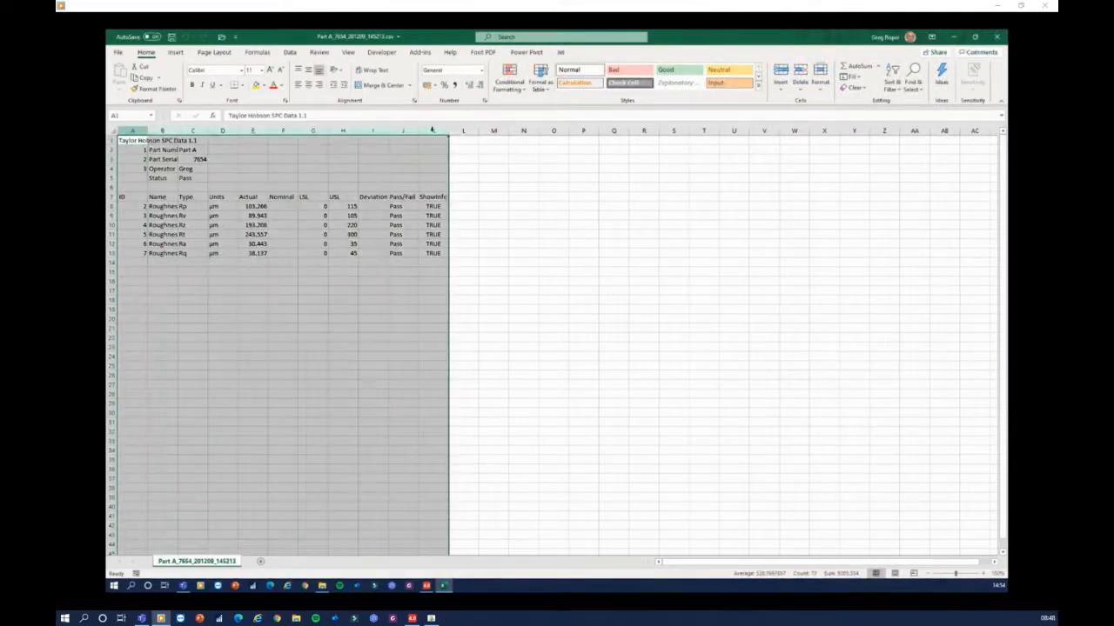
right_click(431, 130)
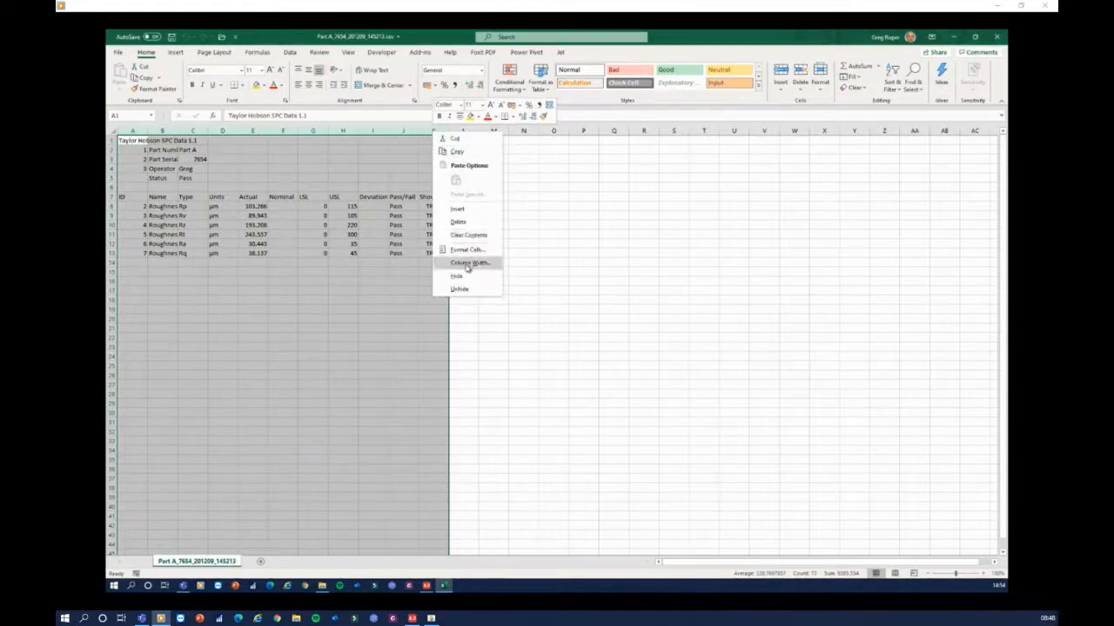
click(467, 264)
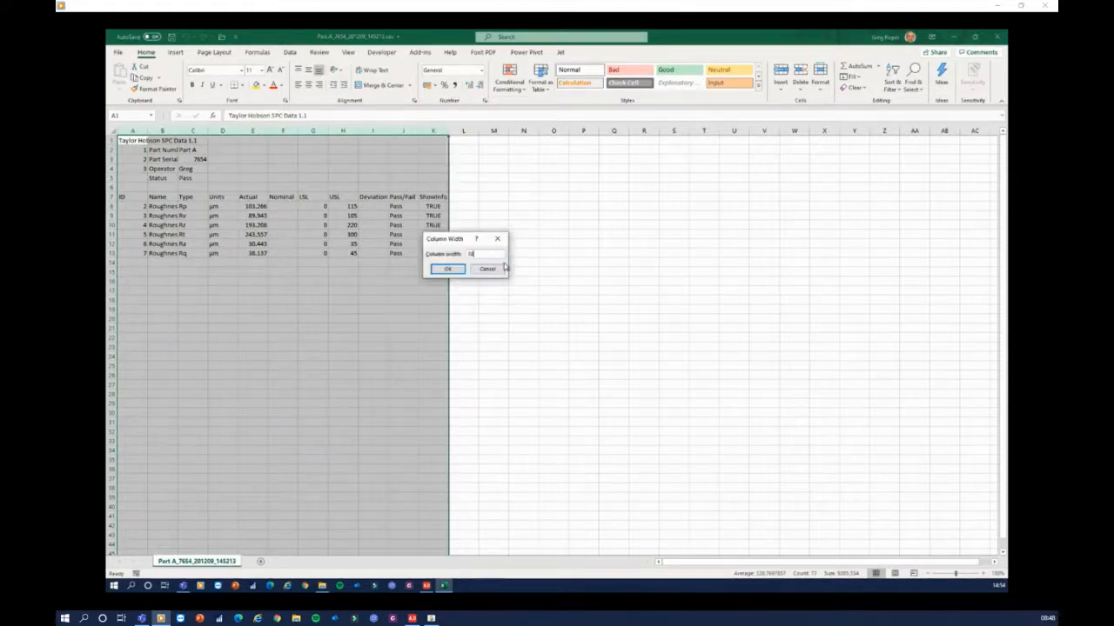
text(10)
key(Return)
click(292, 273)
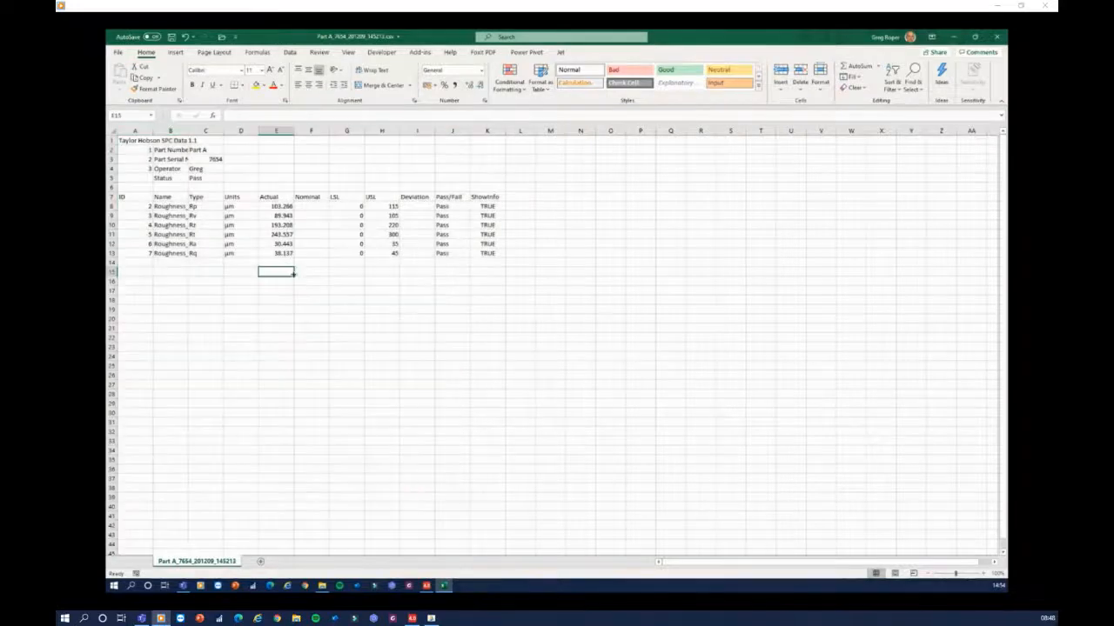
drag(187, 131, 254, 132)
Examine the CSV's part number, serial number, operator and status entries, and the characteristics' names, types, units and actual values.
click(196, 150)
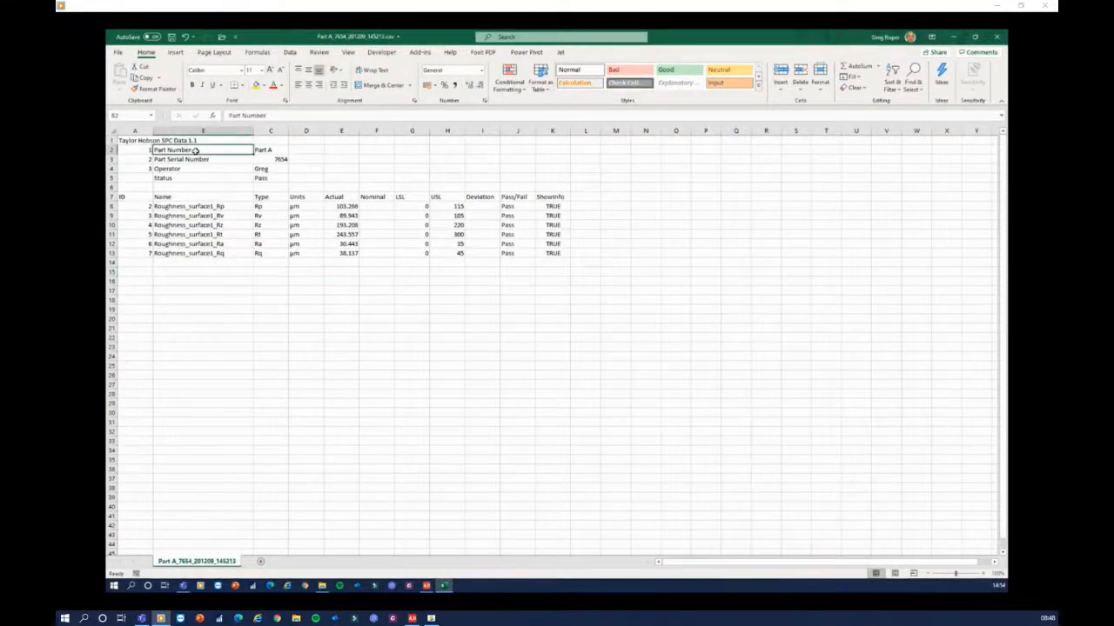
click(202, 162)
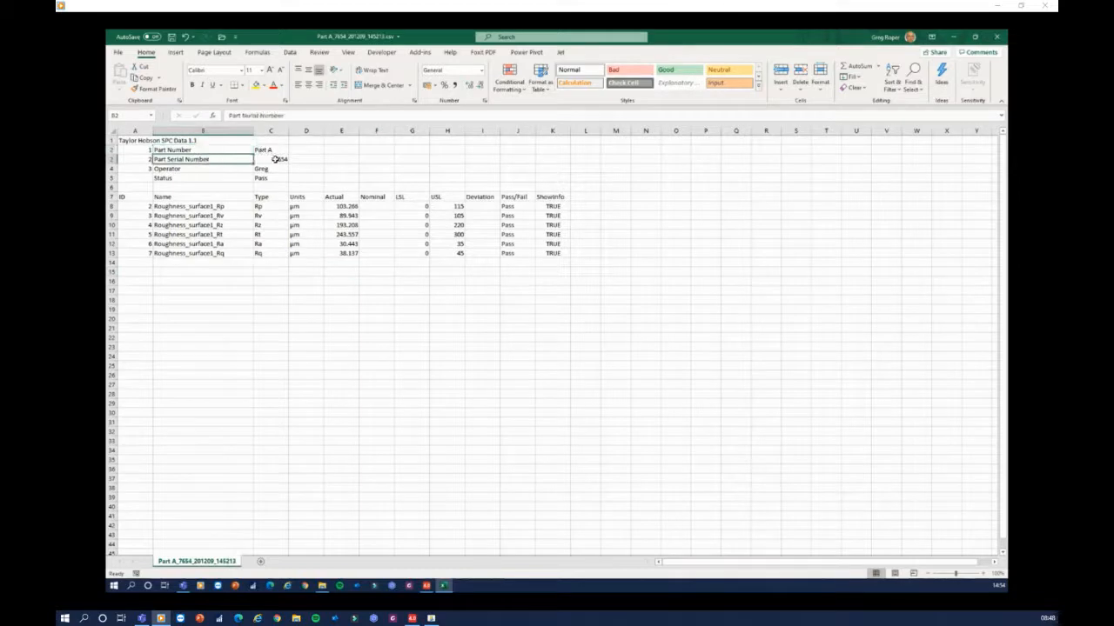
click(278, 160)
click(221, 171)
key(Right)
click(212, 181)
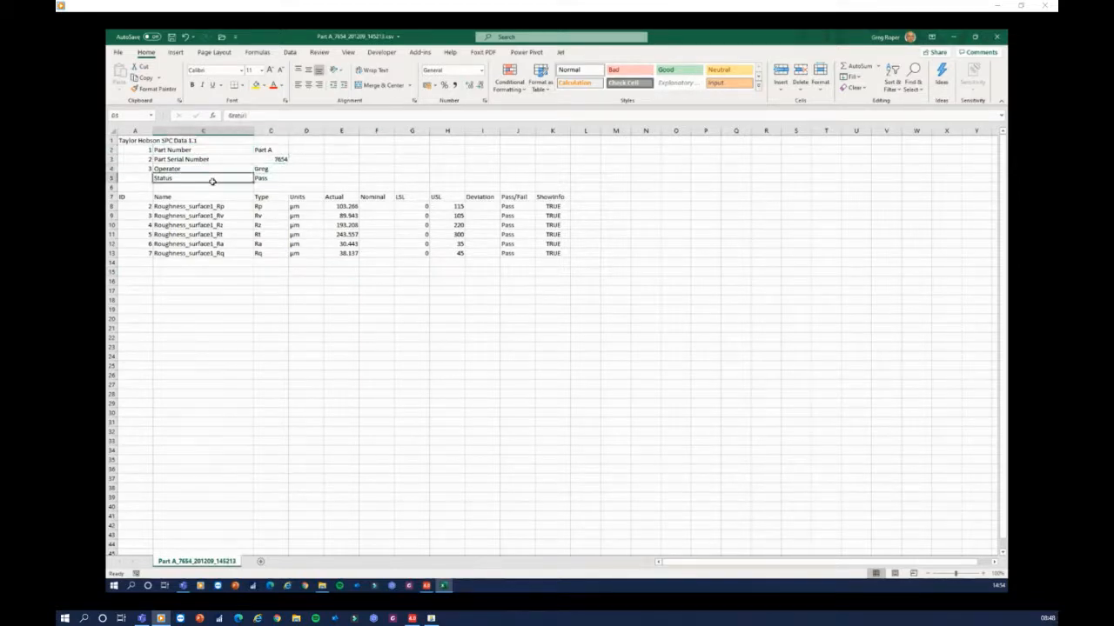
click(272, 179)
drag(222, 207, 225, 252)
drag(267, 206, 263, 258)
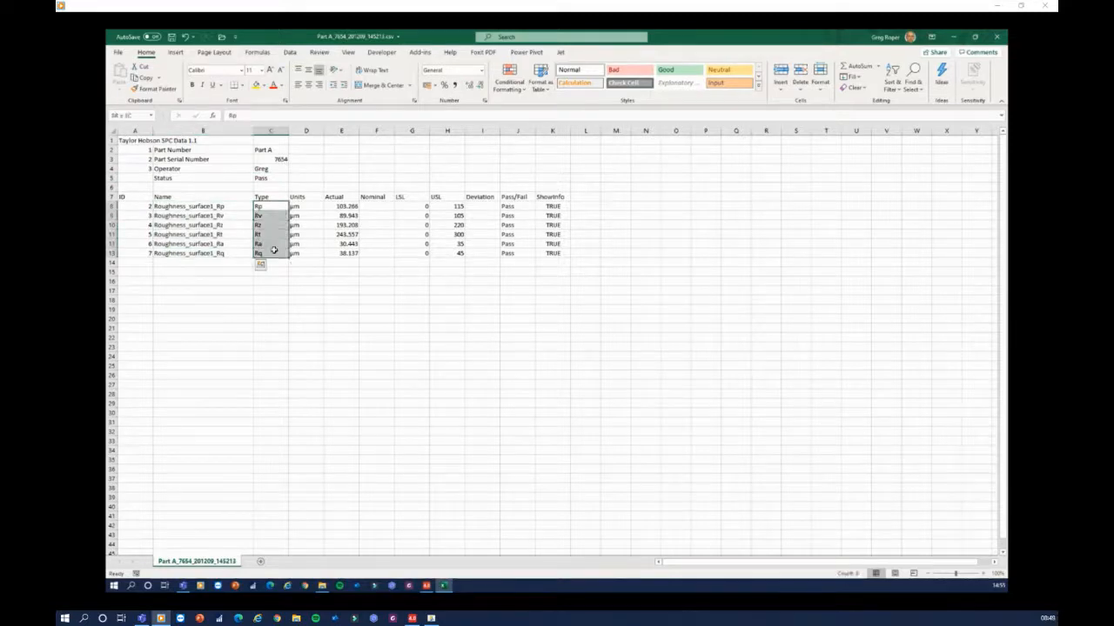
drag(308, 206, 301, 254)
drag(343, 207, 348, 254)
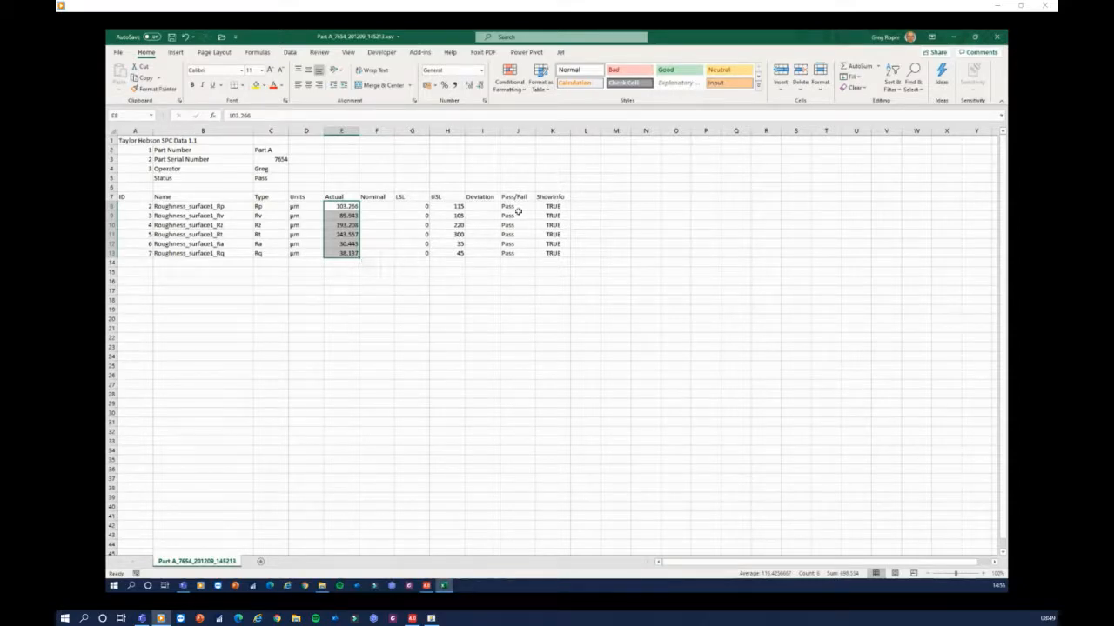
Close the CSV without saving changes and close the results folder to return to Metrology 4.0.
click(996, 37)
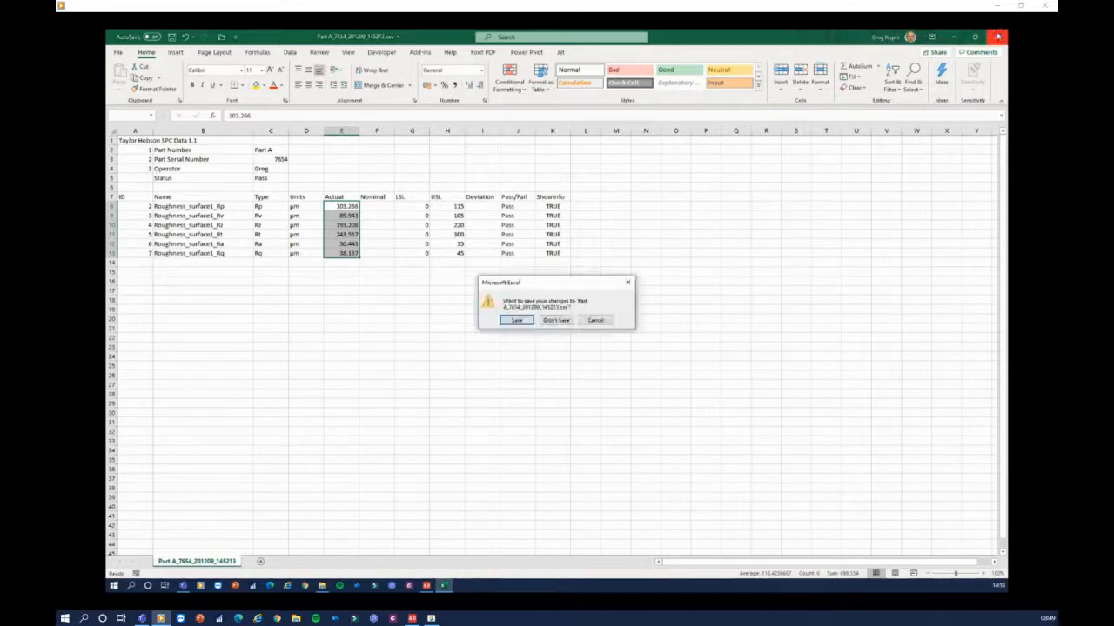
click(557, 321)
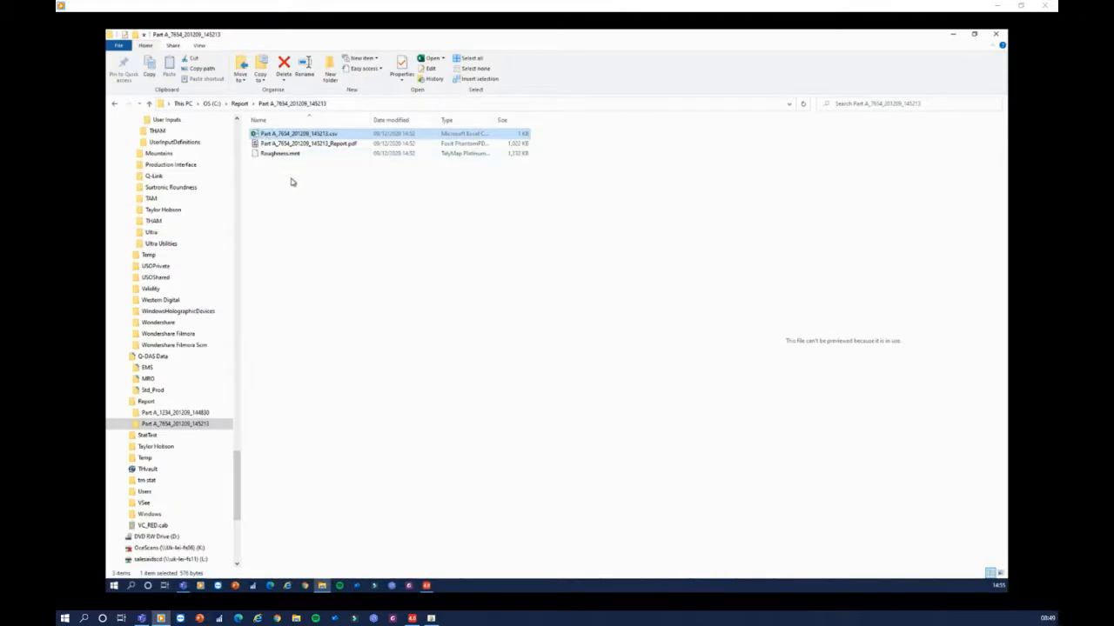
click(995, 36)
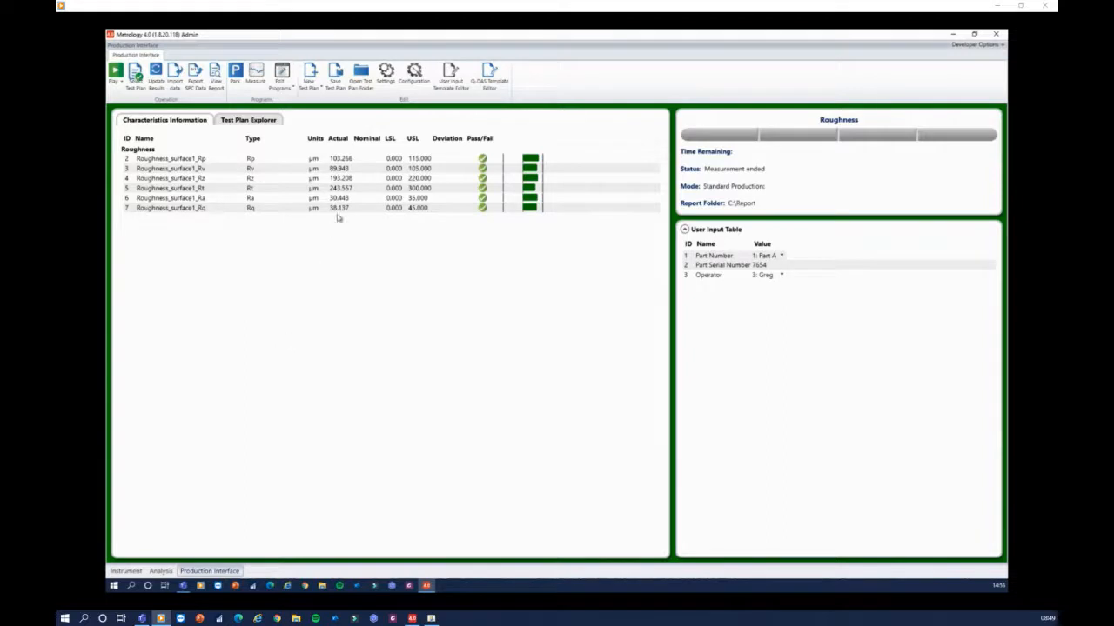
Check the available new test plan modes, and view the Q-DAS AQDEF certificate from the Instrument view before dismissing it.
click(318, 89)
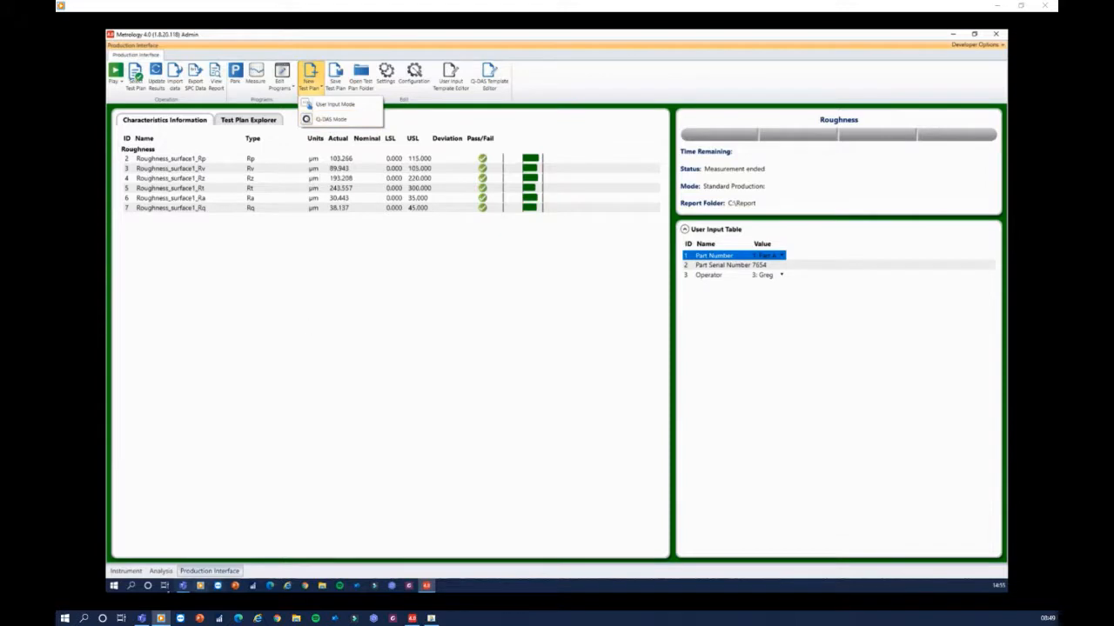
click(135, 573)
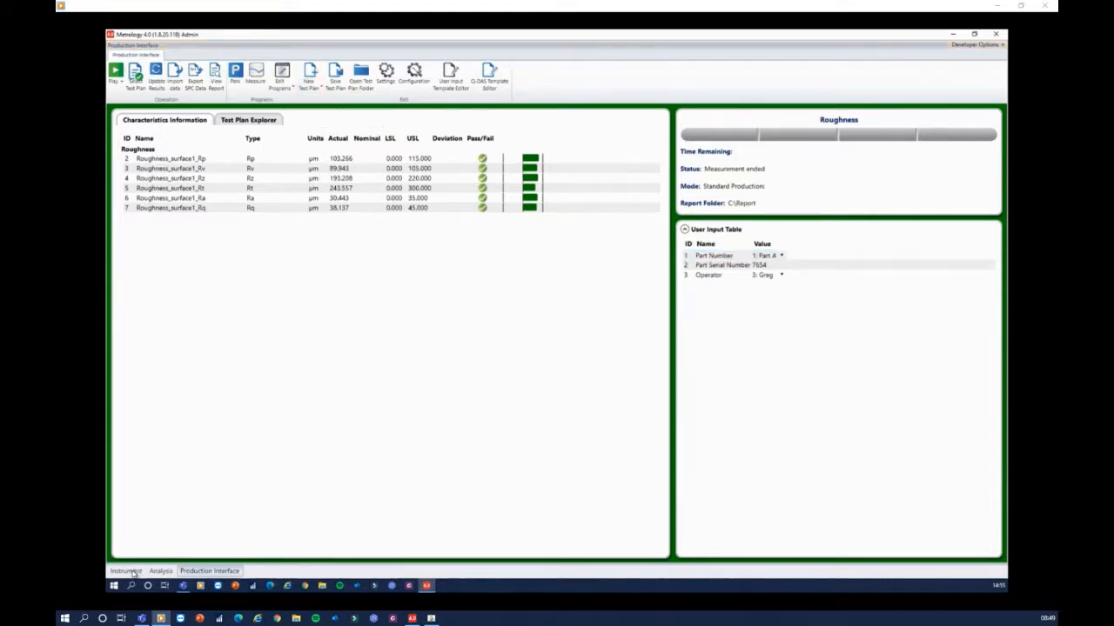
click(128, 572)
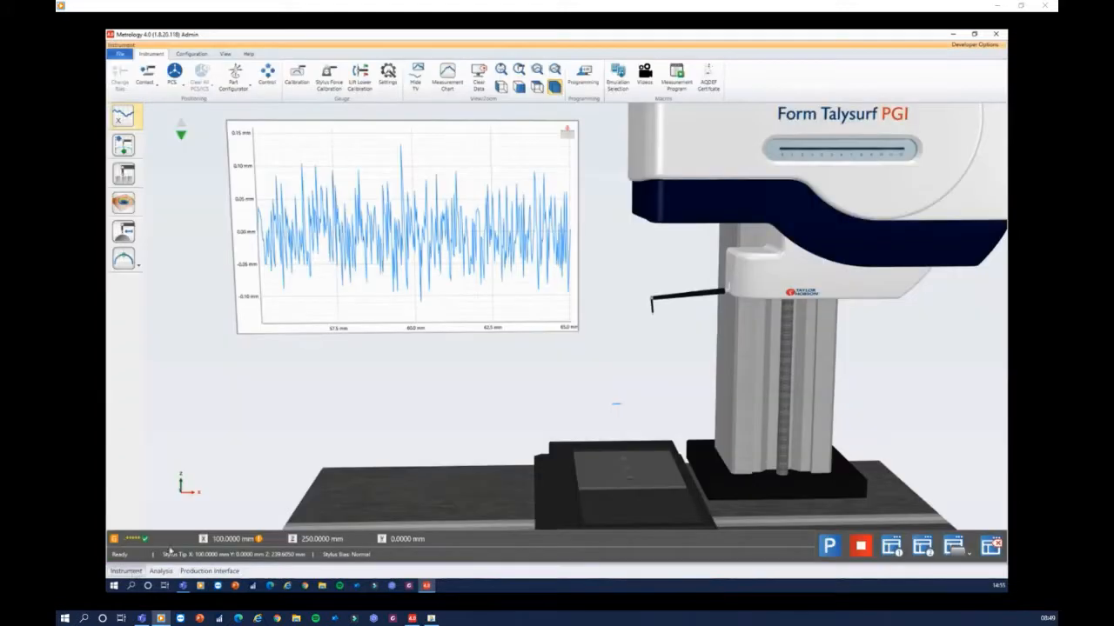
click(708, 80)
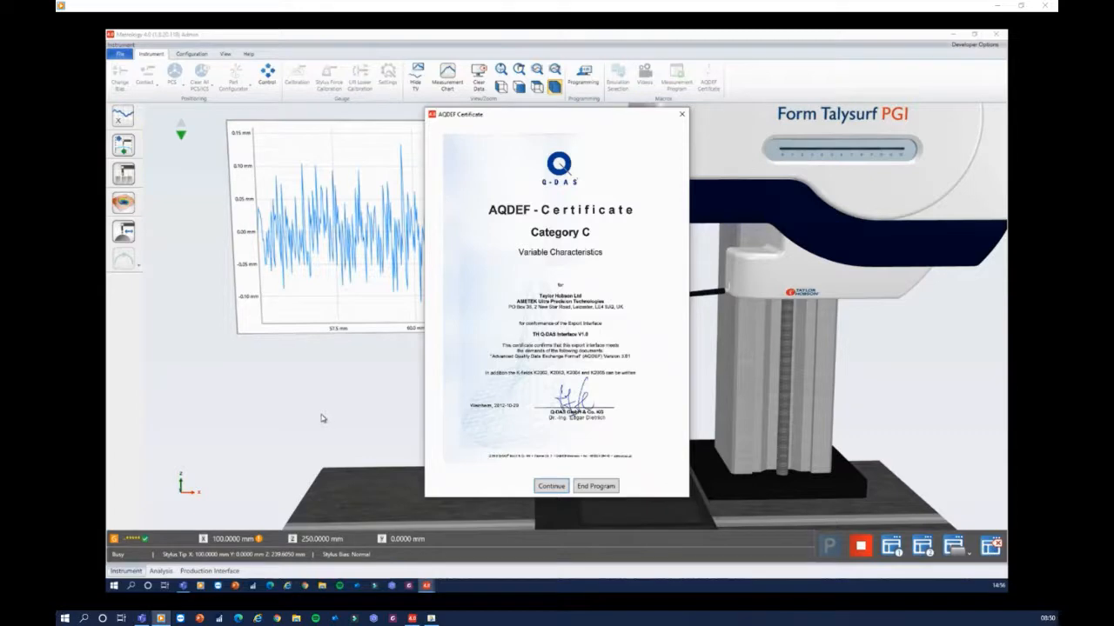
click(562, 488)
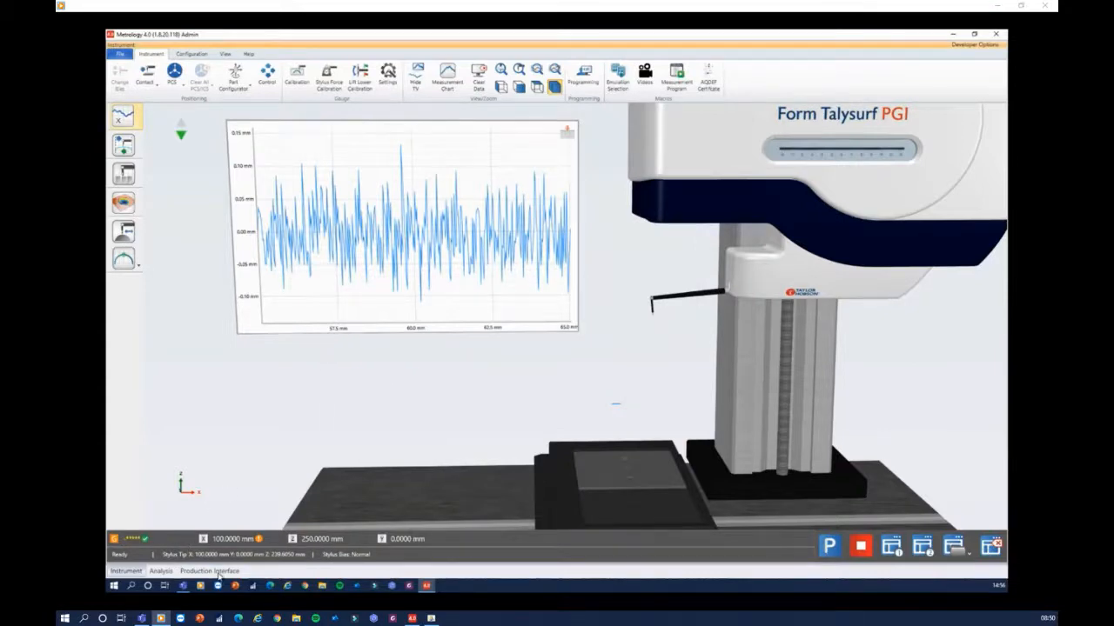
View the Production Interface's test plans in part image mode, with small icons switched on and off again.
click(209, 572)
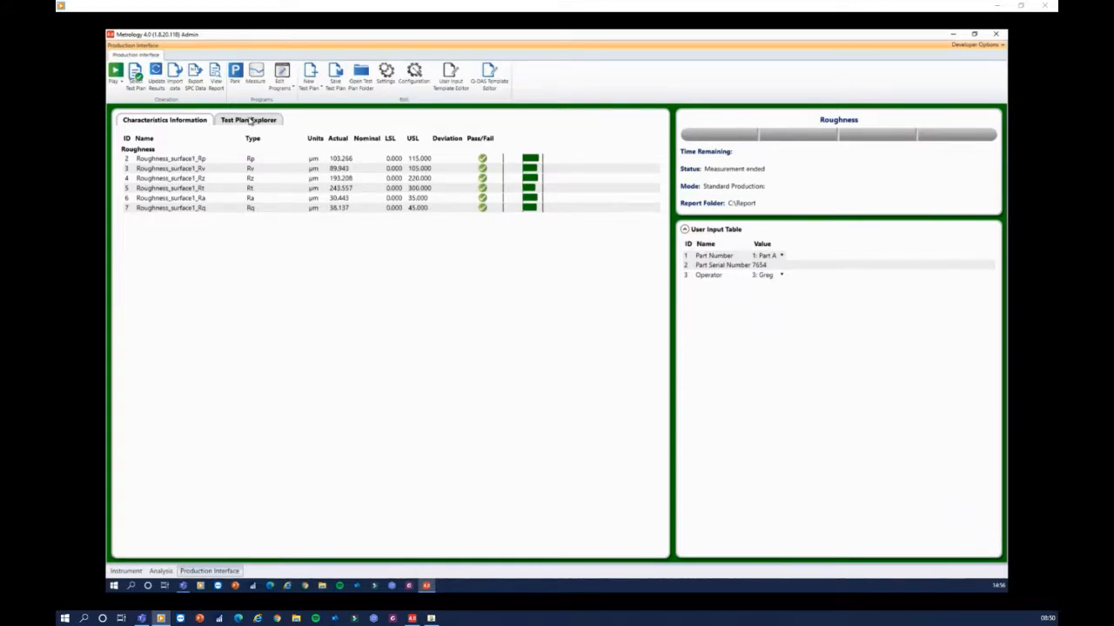
click(250, 120)
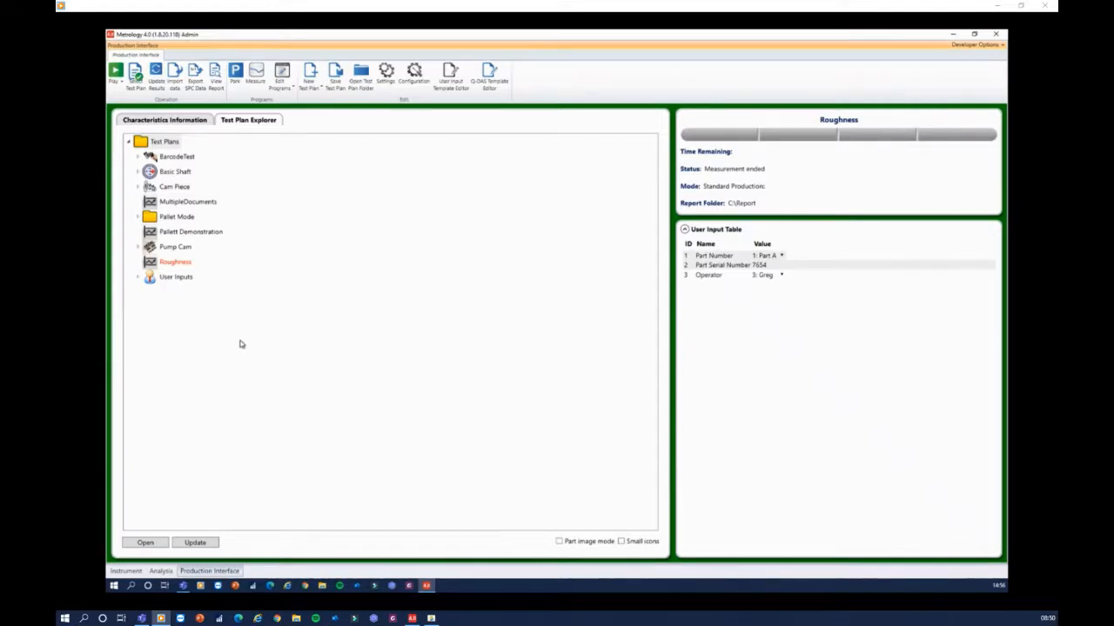
click(559, 541)
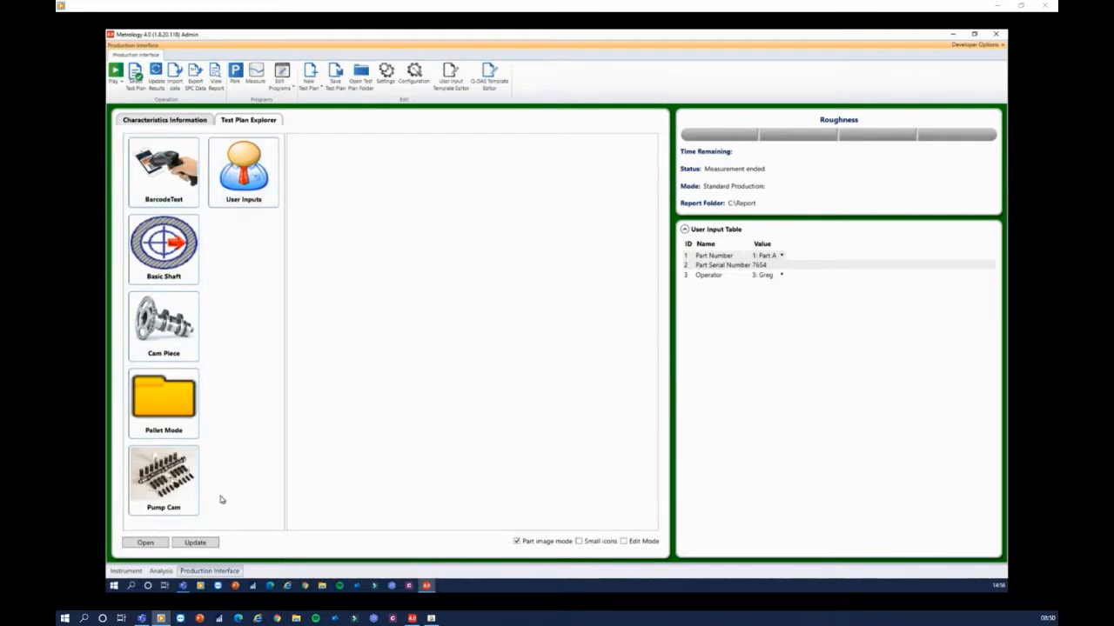
click(580, 542)
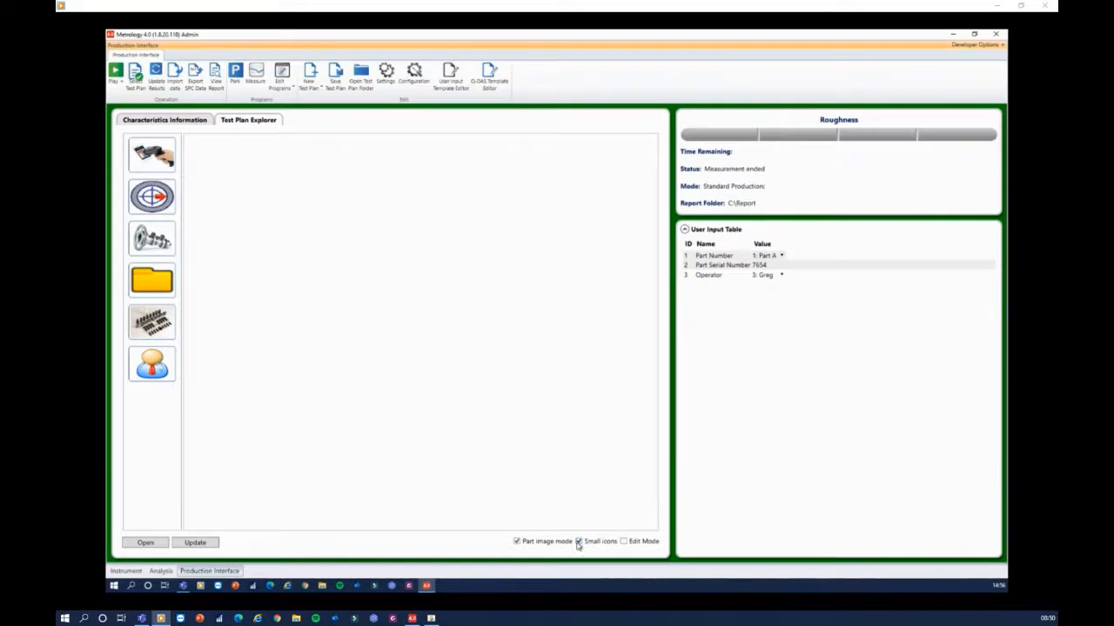
click(579, 542)
Return the test plans to the tree list and load the Basic Shaft AF300 plan from the Basic Shaft folder.
click(517, 542)
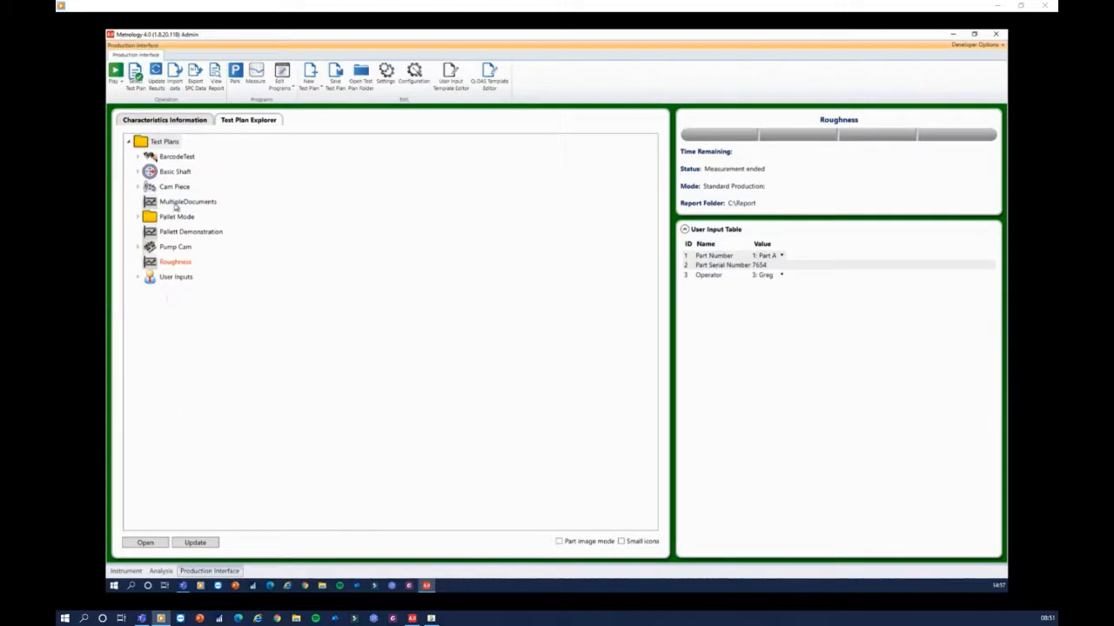
double_click(166, 172)
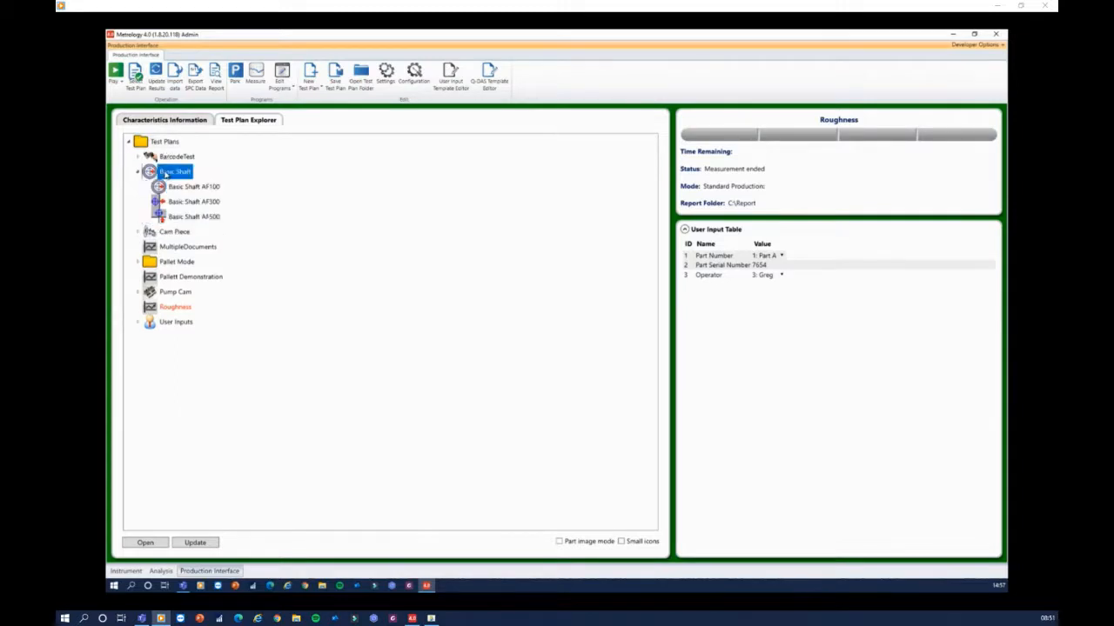
click(190, 204)
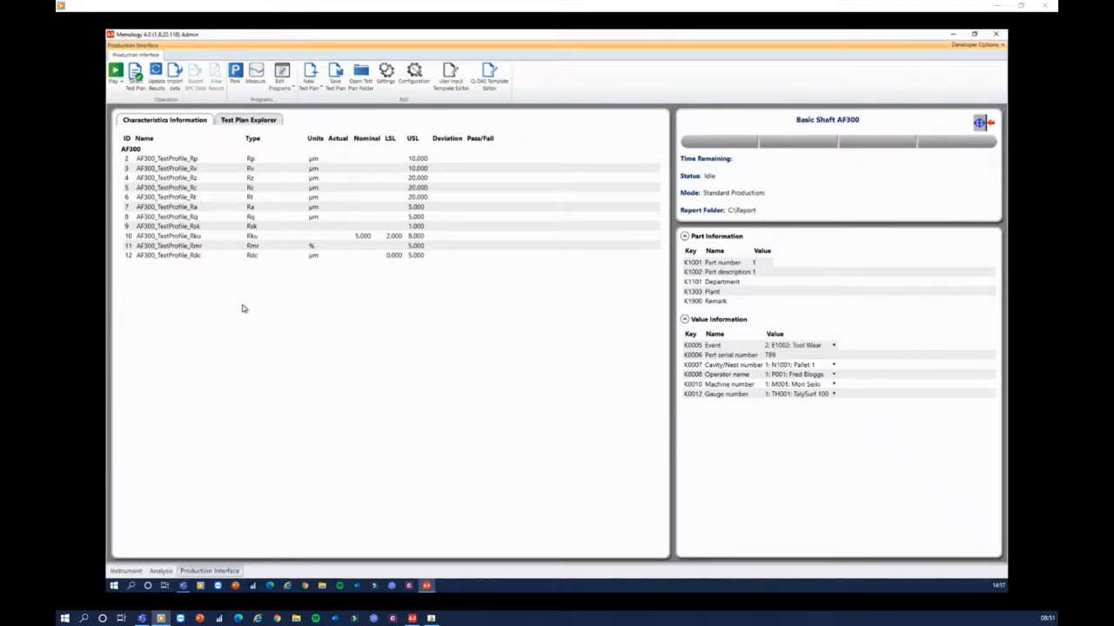
Examine the default template and catalogue files offered for a new Q-DAS Mode test plan, and cancel its creation.
click(309, 89)
click(323, 116)
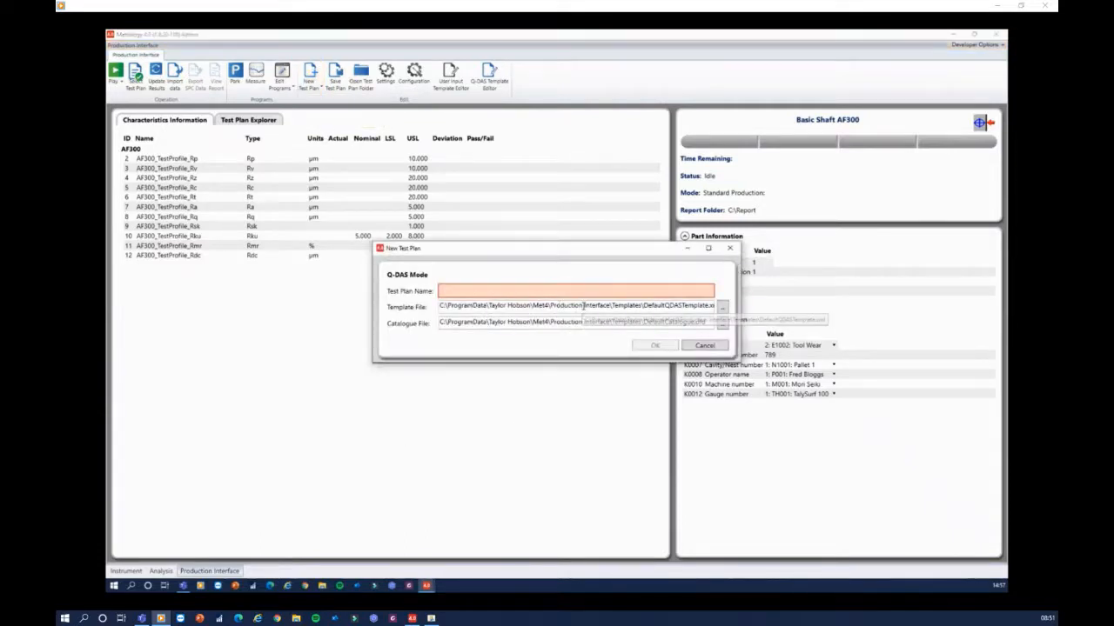
drag(581, 306, 728, 319)
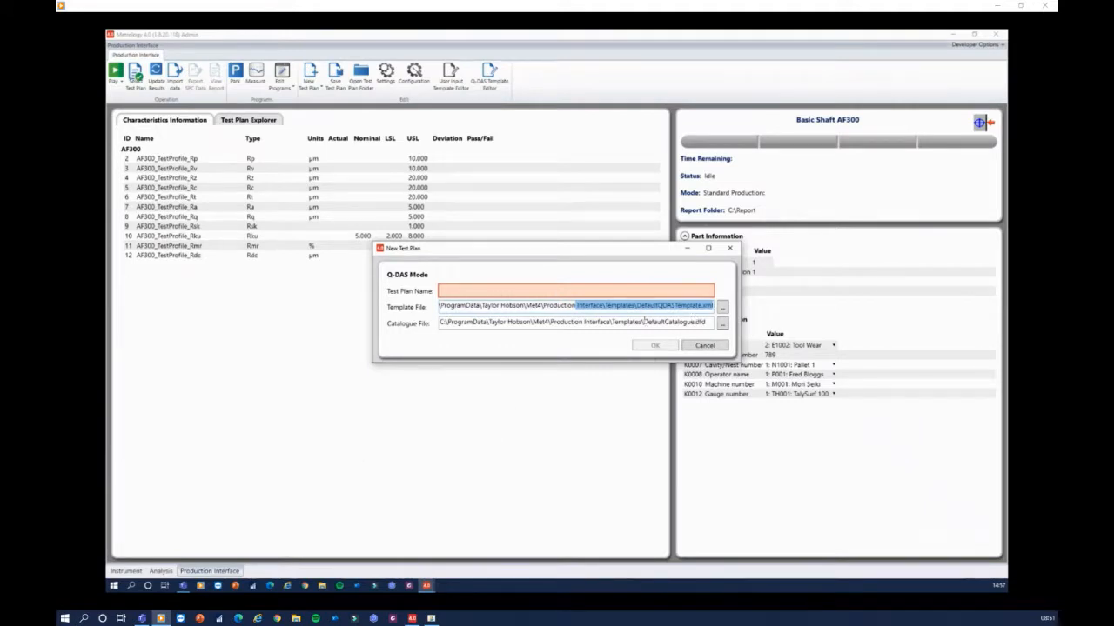
drag(644, 320, 731, 322)
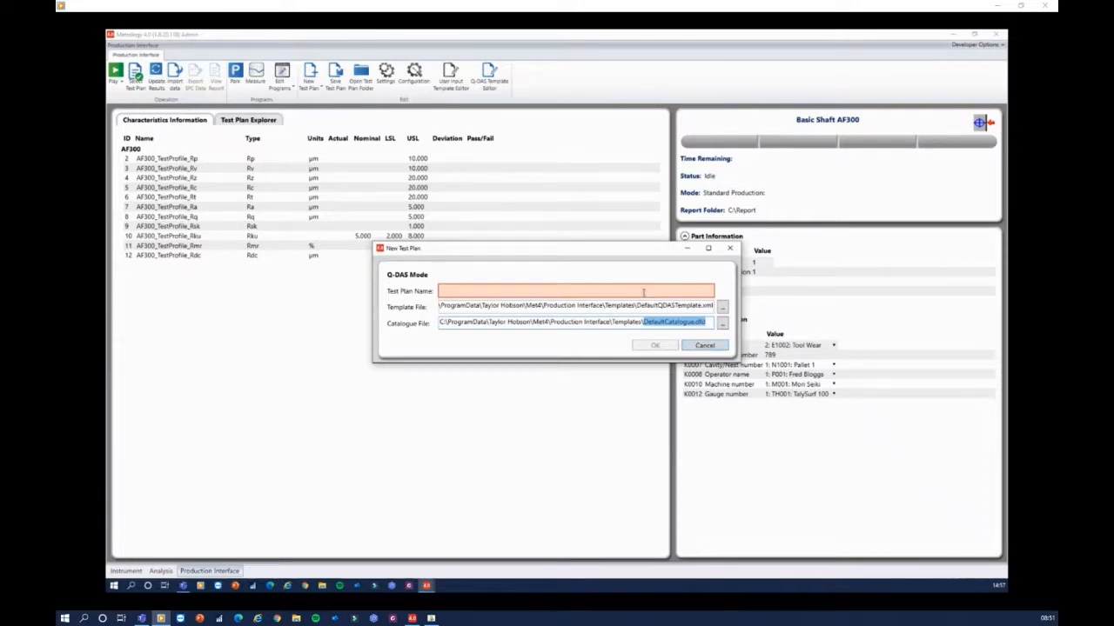
click(712, 347)
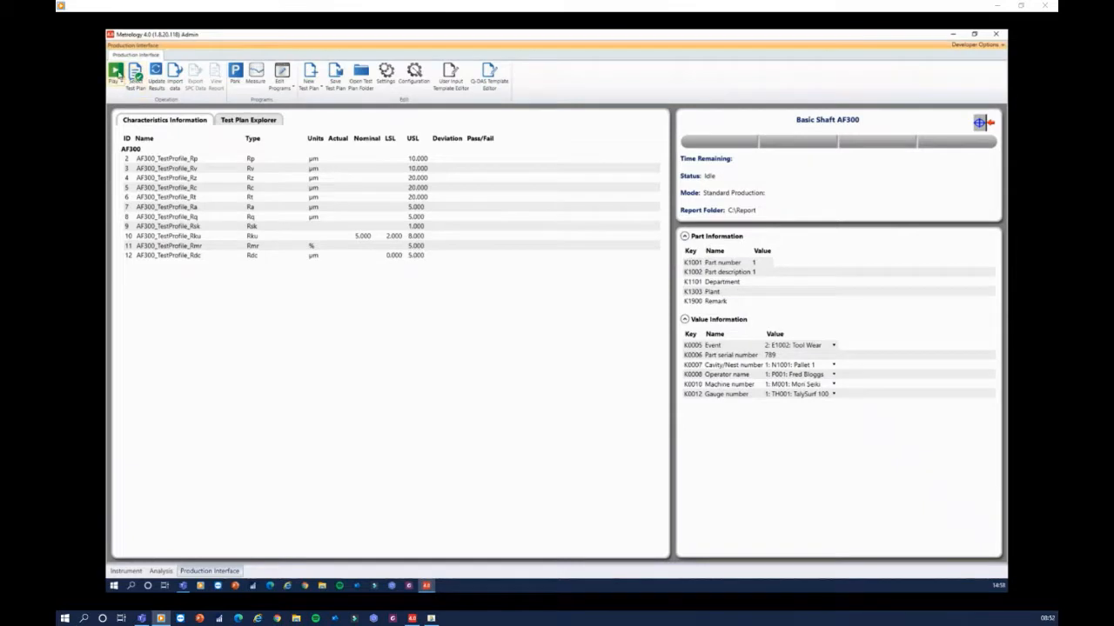
Start the Basic Shaft AF300 test plan with part serial number 345345 and operator P002 in the SPC settings.
click(115, 72)
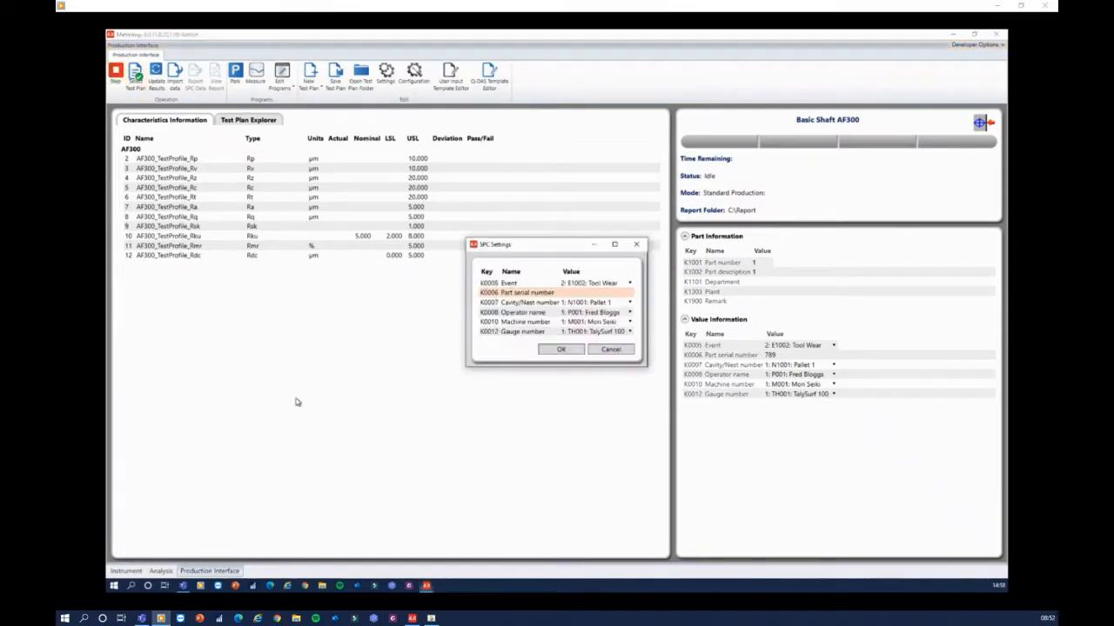
click(569, 293)
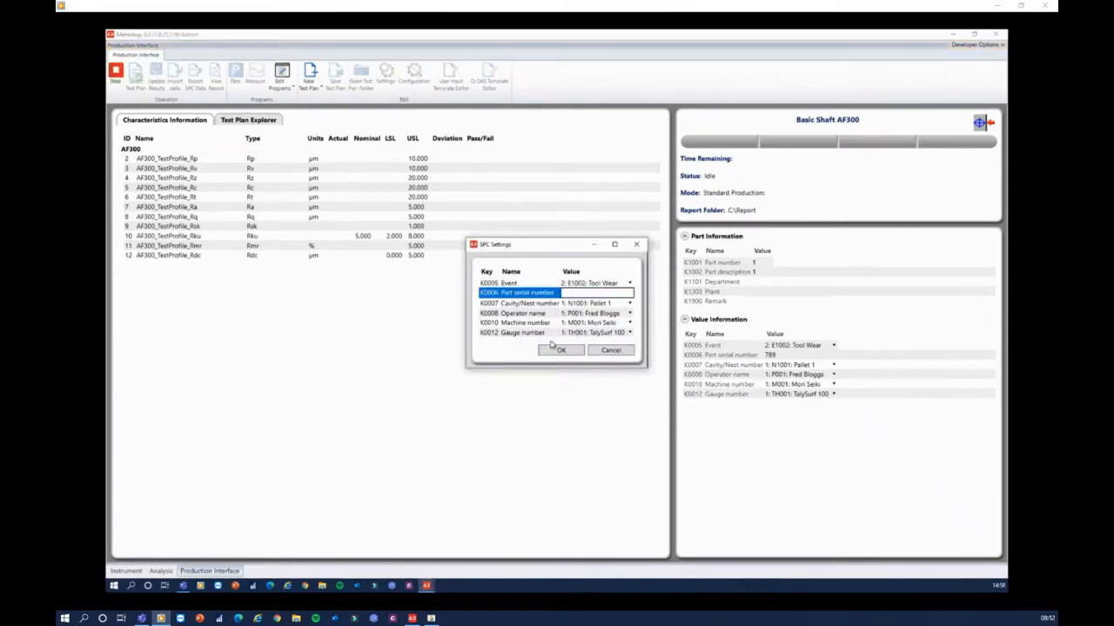
text(345345)
click(628, 314)
click(616, 333)
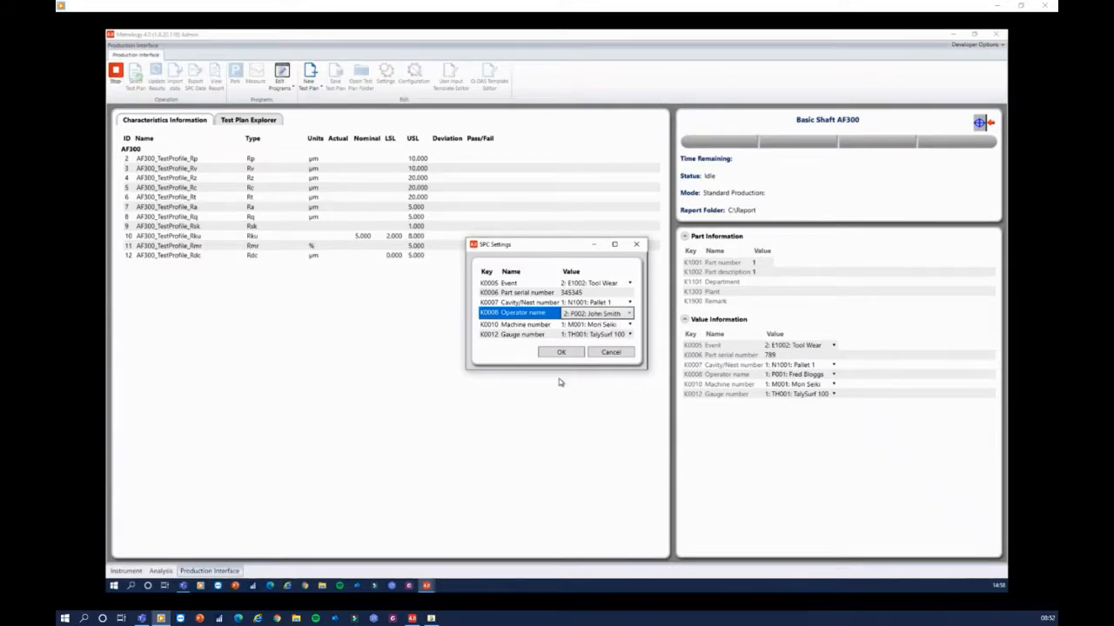
click(561, 351)
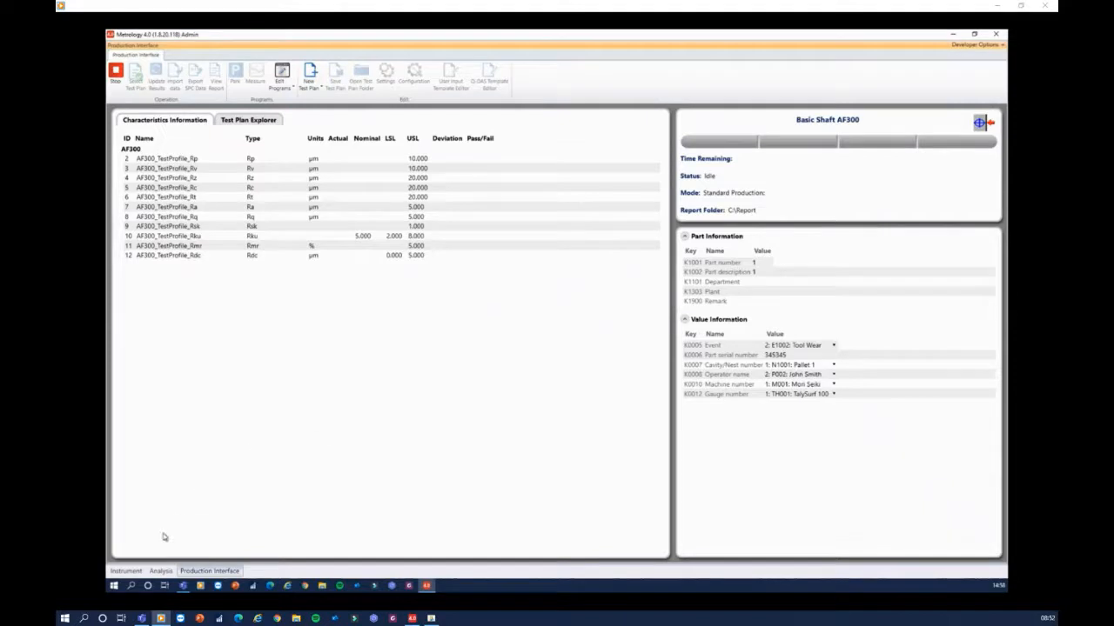
Follow the AF300 measurement from the Instrument view and accept the export of its results.
click(127, 570)
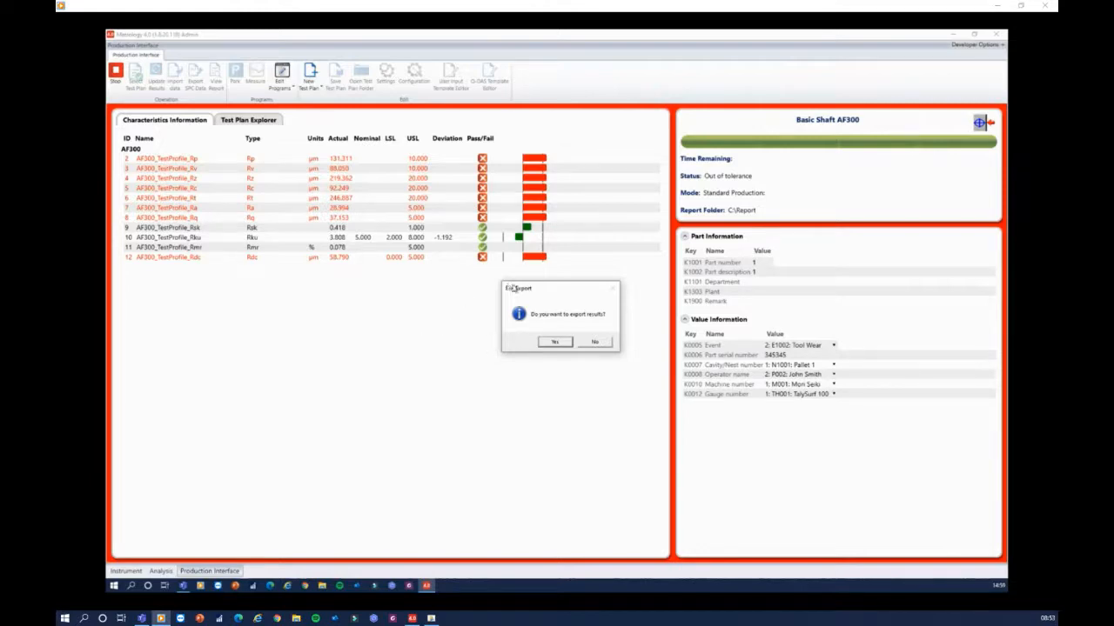
click(556, 344)
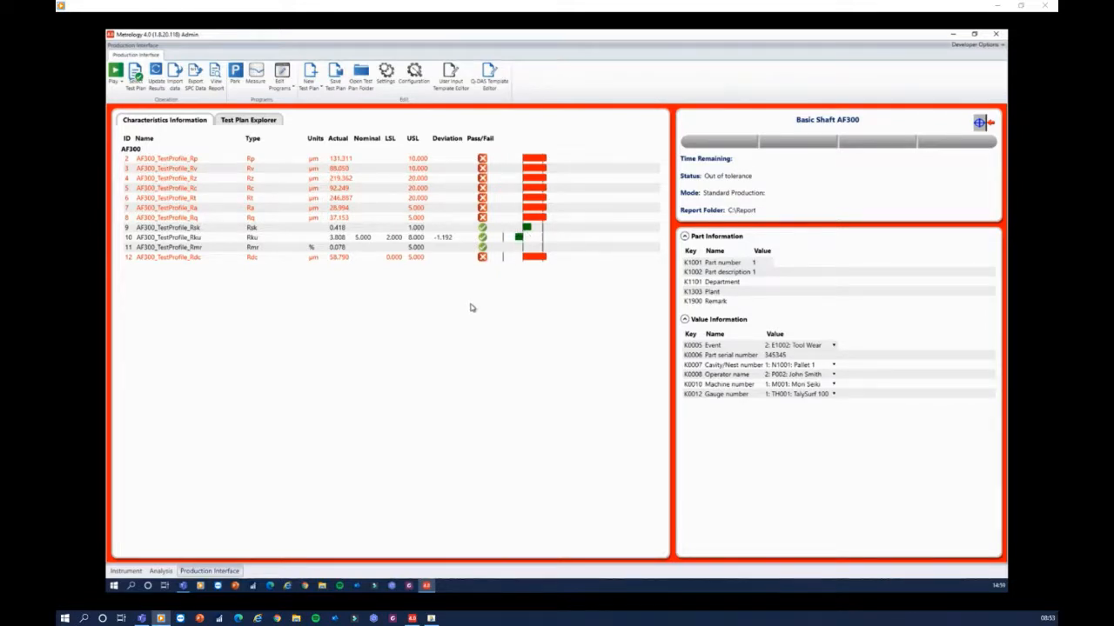
Review the AF300 analysis document, from the 2D roughness parameters to the tolerance results table.
click(161, 572)
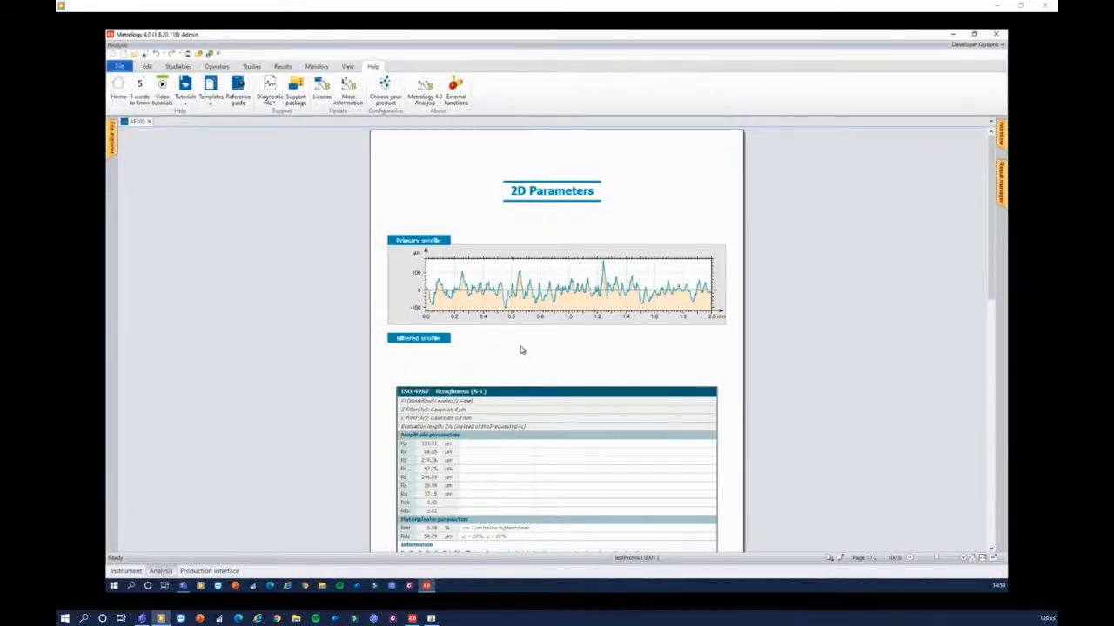
scroll(520, 350, down, 5)
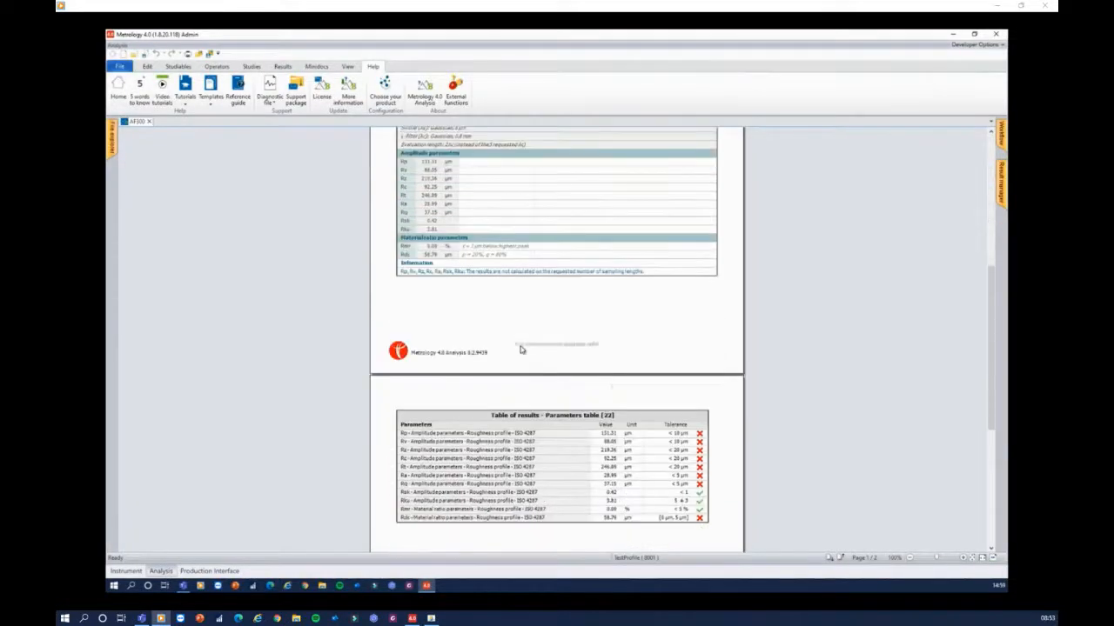
scroll(521, 350, down, 1)
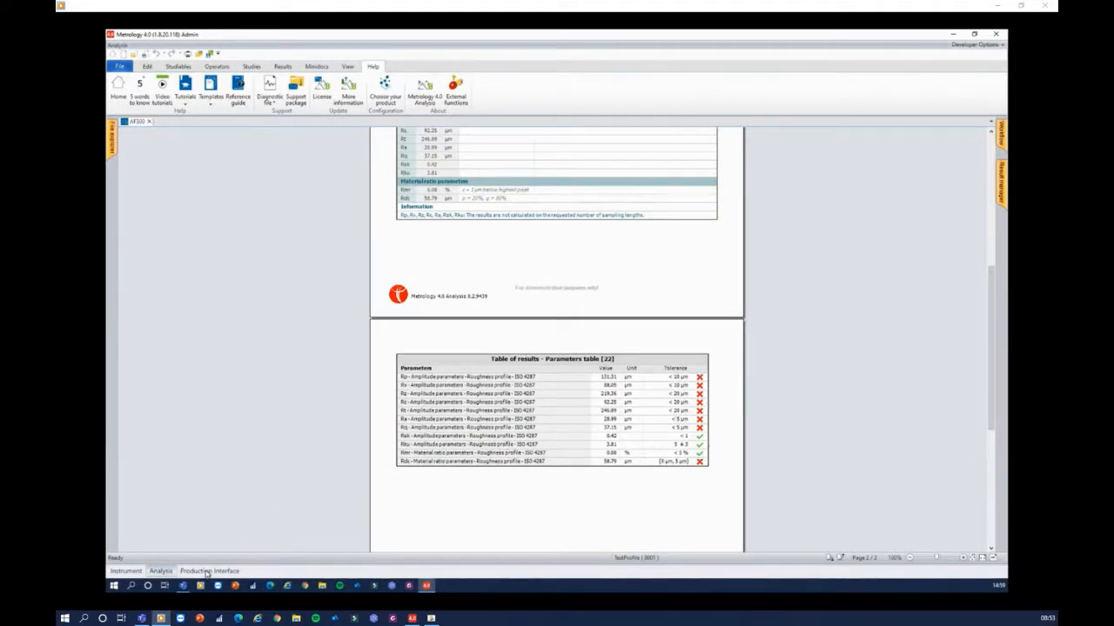
Switch to File Explorer and open the 1_345345_201209_145816 run folder inside C:\Report.
click(322, 587)
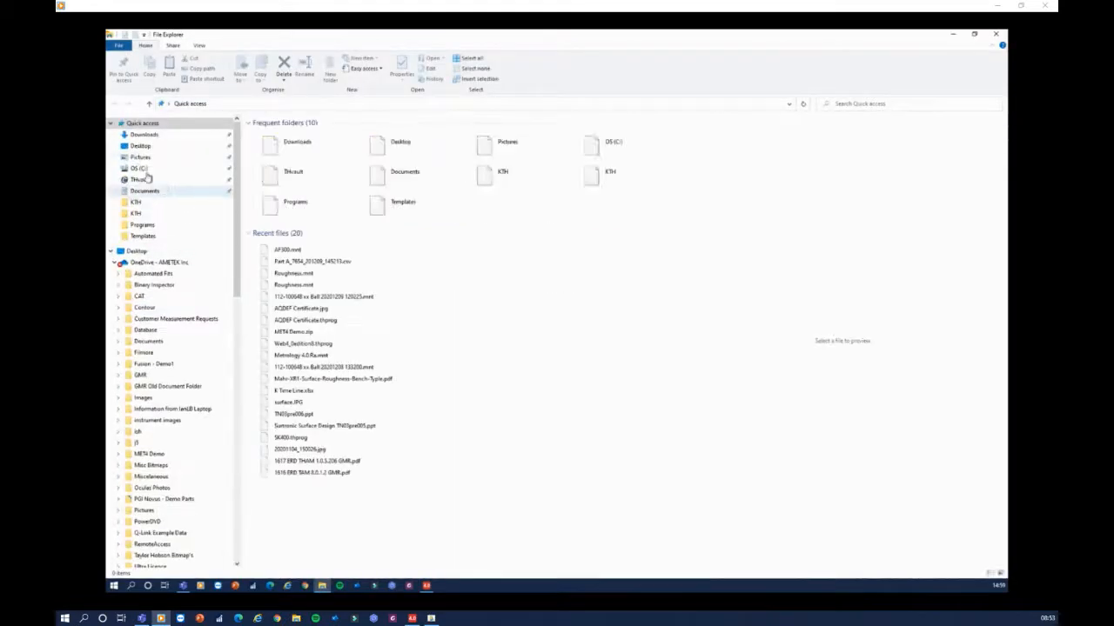
click(137, 170)
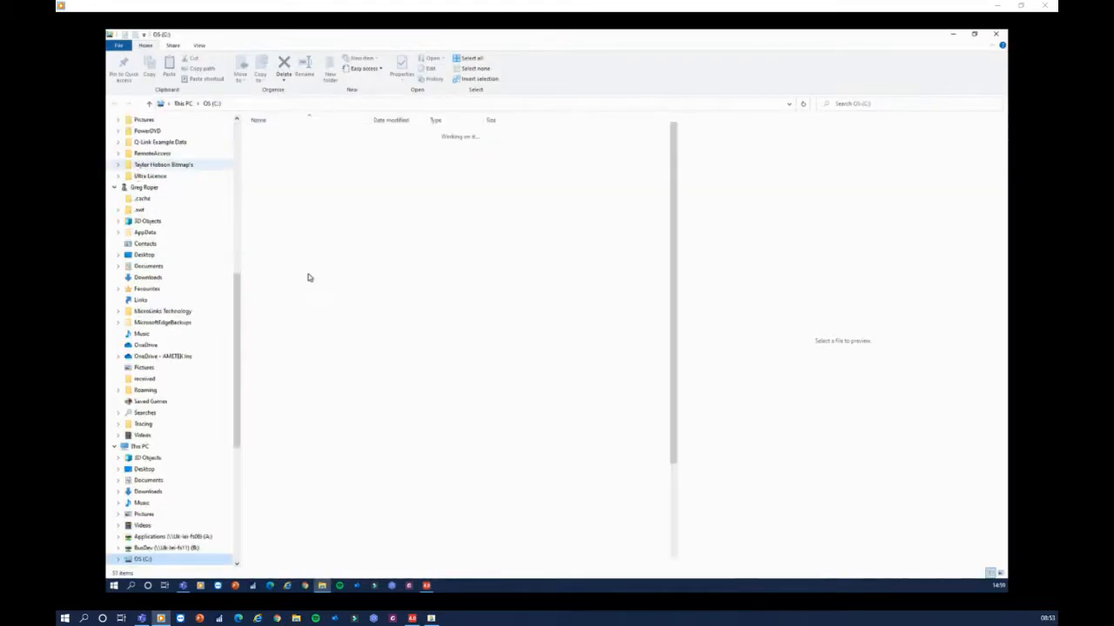
double_click(270, 321)
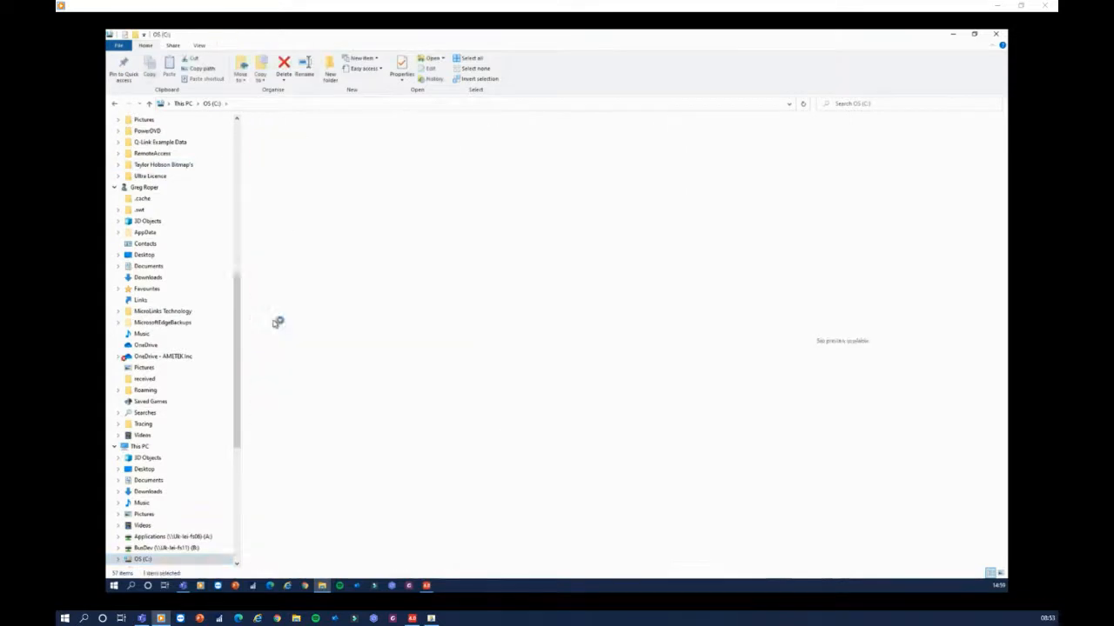
click(278, 154)
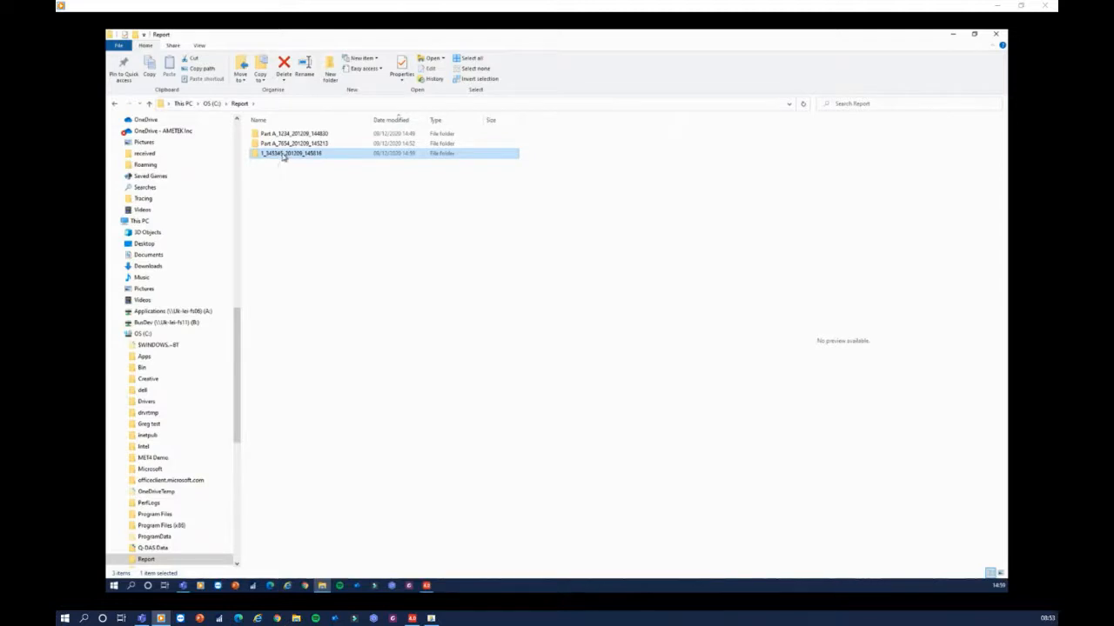
double_click(283, 155)
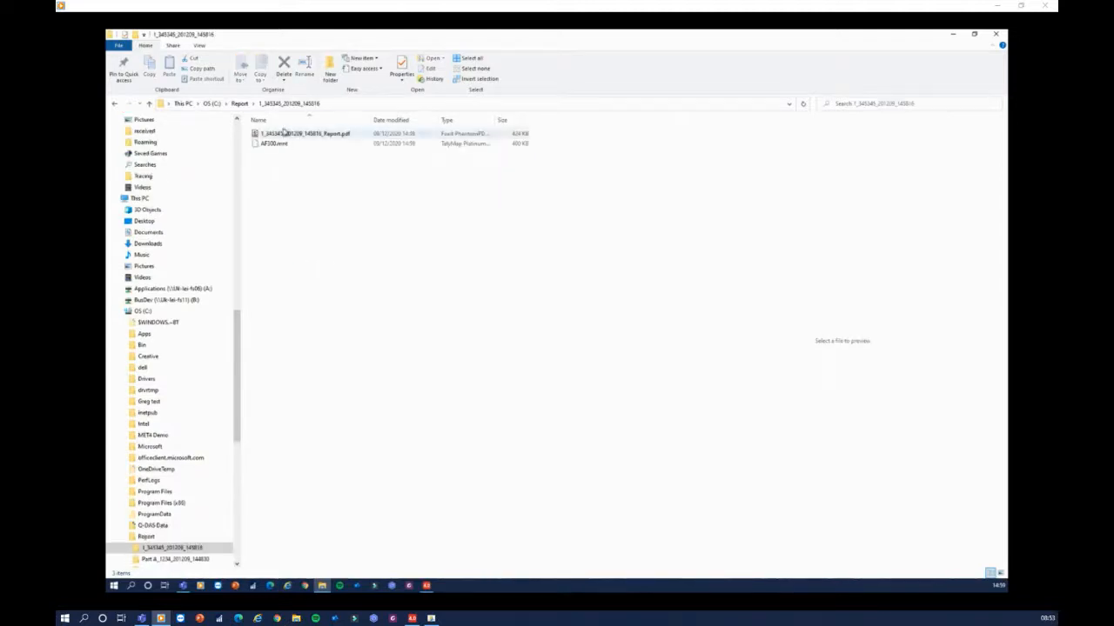
Preview the saved AF300.mnt document and the pages of the run's PDF report.
double_click(273, 144)
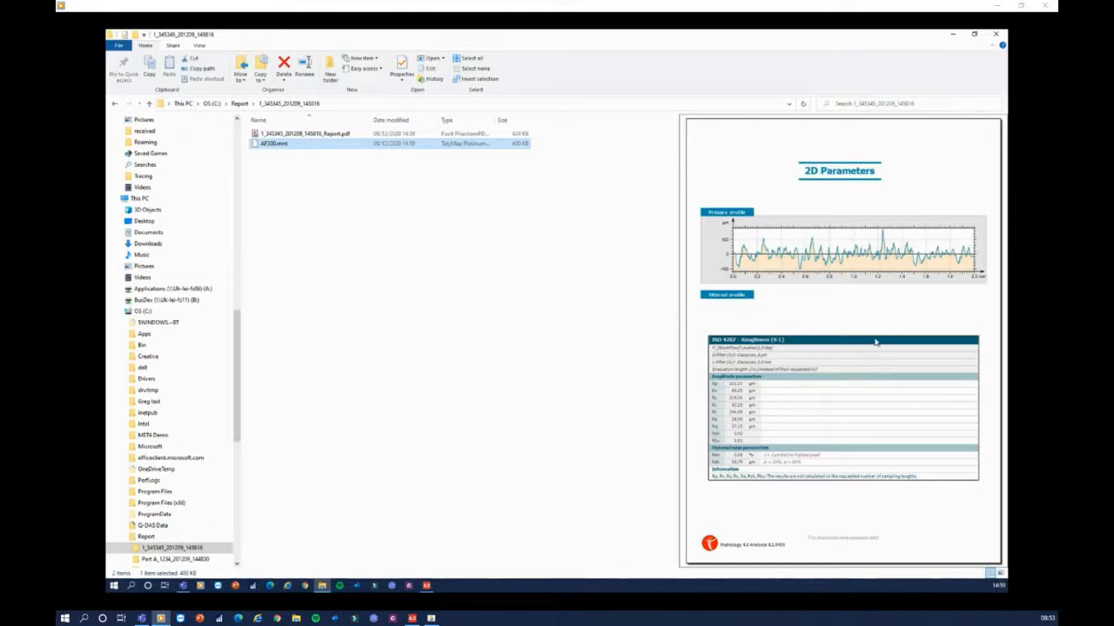
click(293, 135)
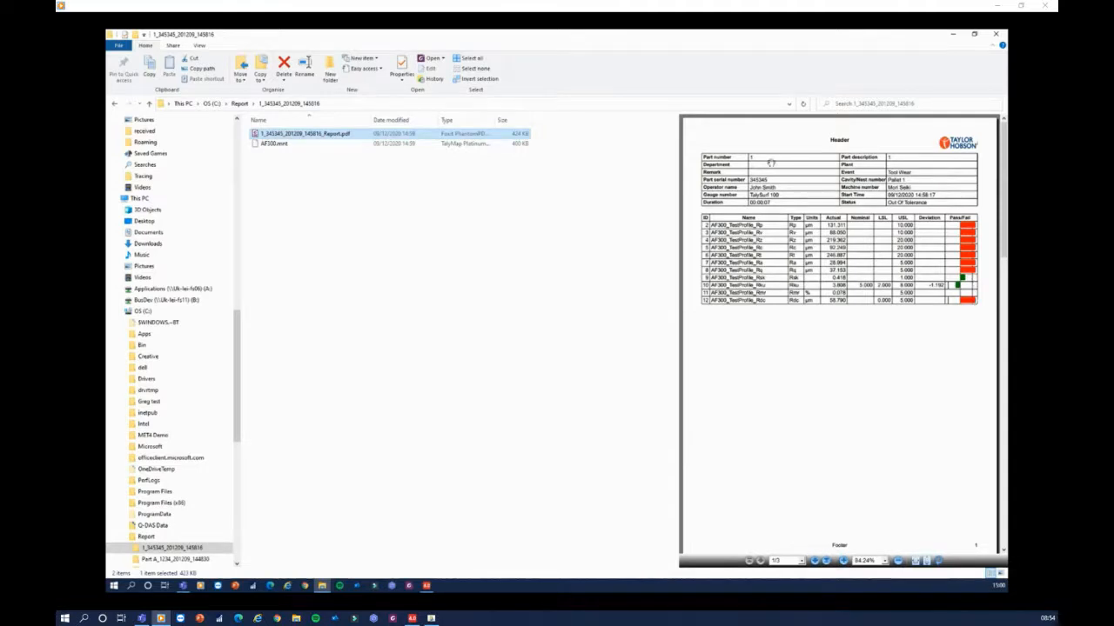
scroll(844, 452, down, 5)
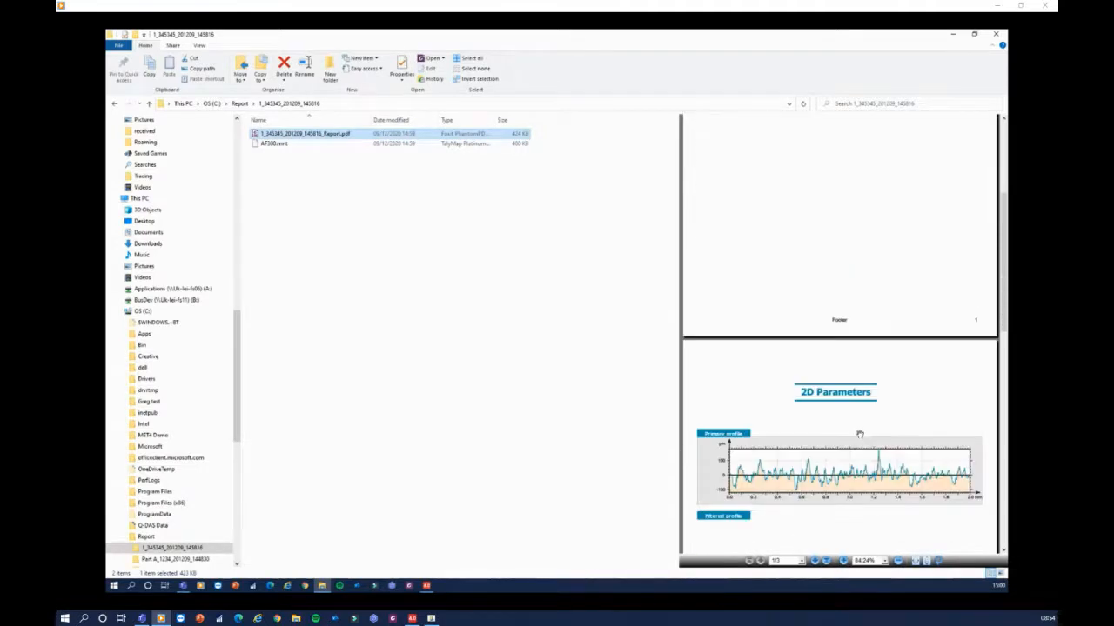
scroll(825, 331, up, 5)
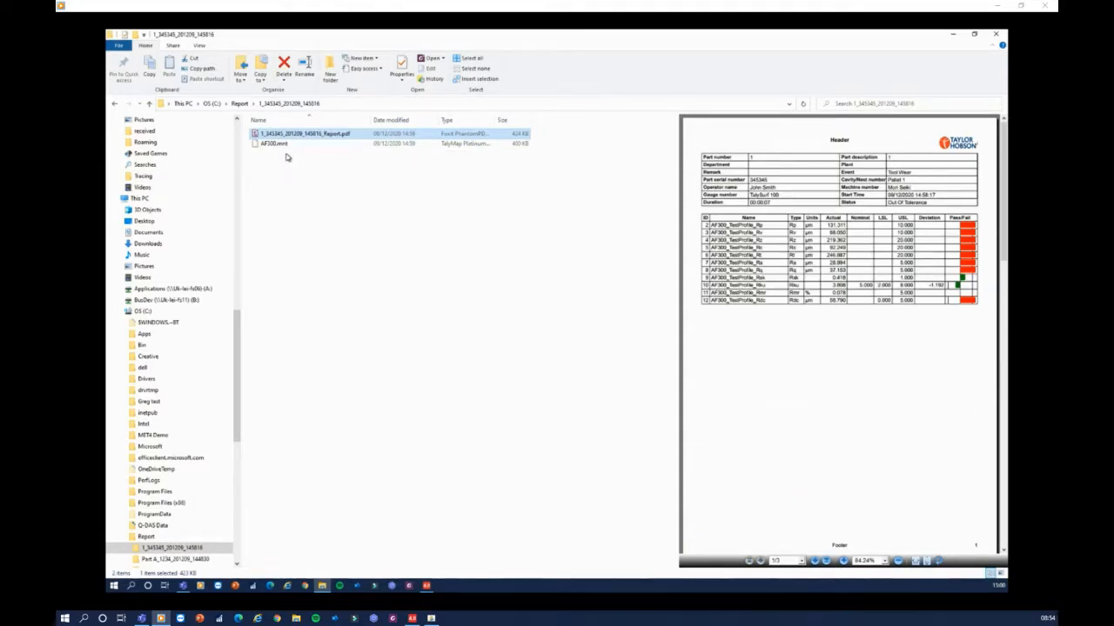
Locate the exported 1_345345 .dfd and .dfx files in C:\Q-DAS Data\Std_Prod, and return to Metrology 4.0.
click(239, 105)
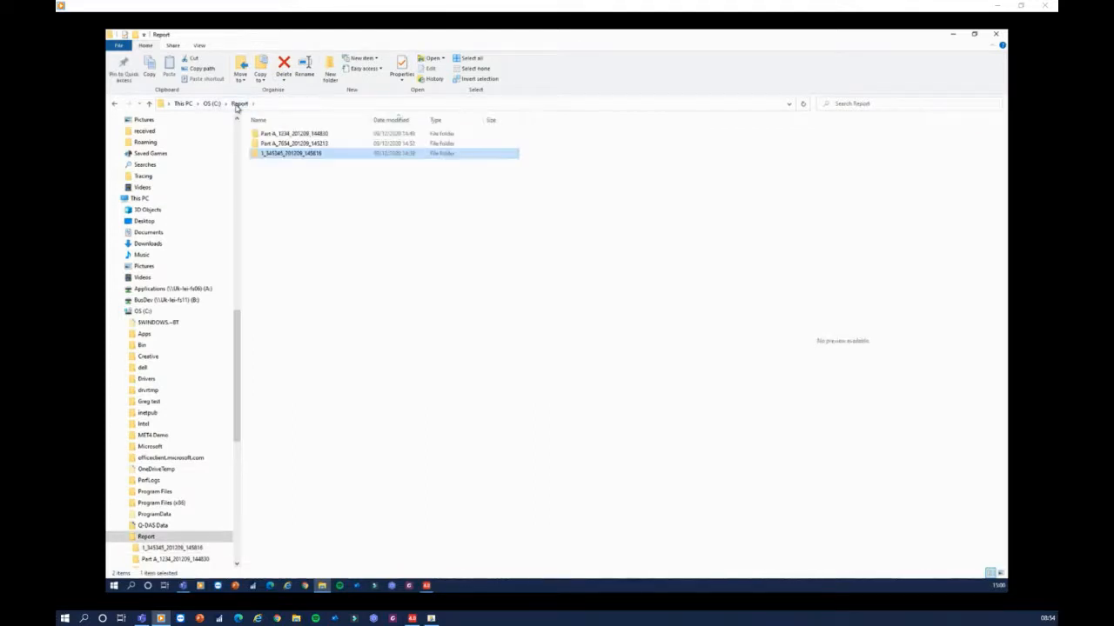
click(214, 104)
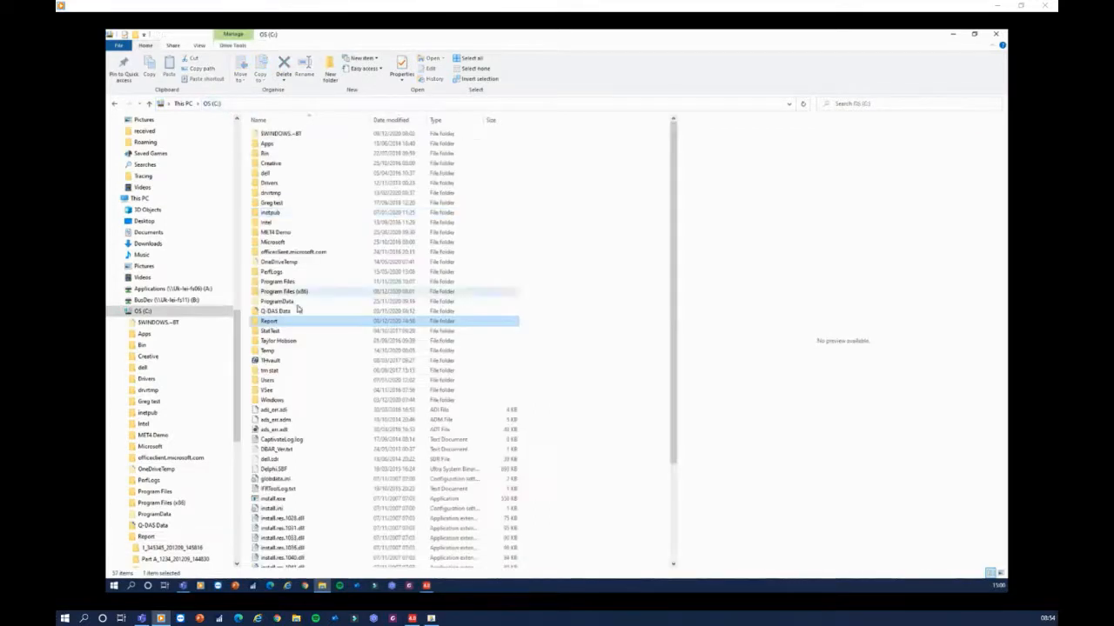
double_click(281, 312)
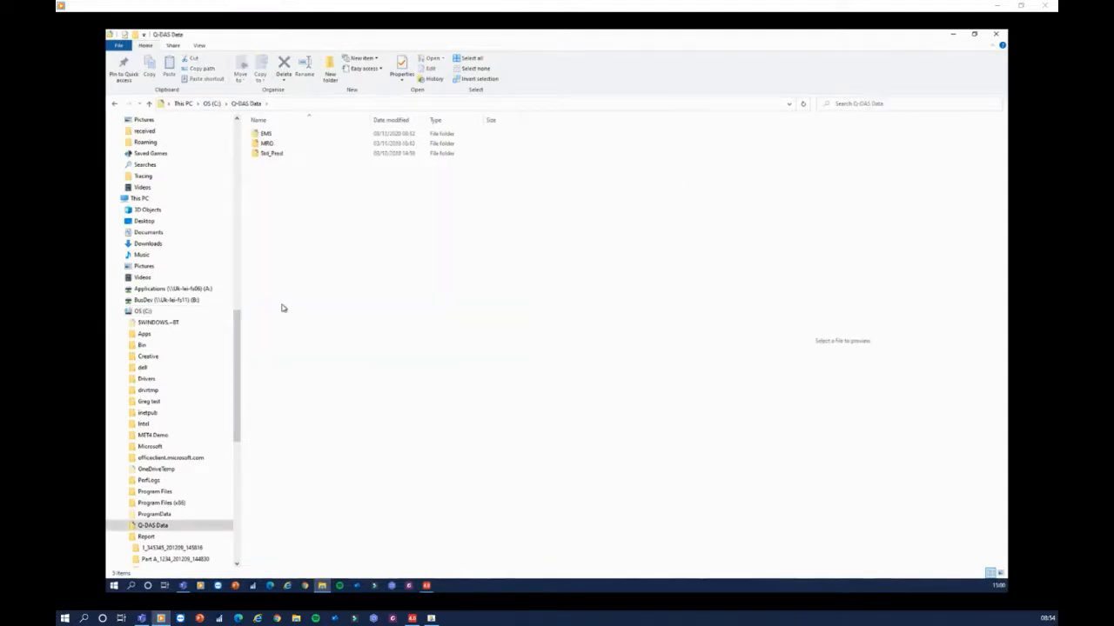
click(265, 153)
double_click(266, 154)
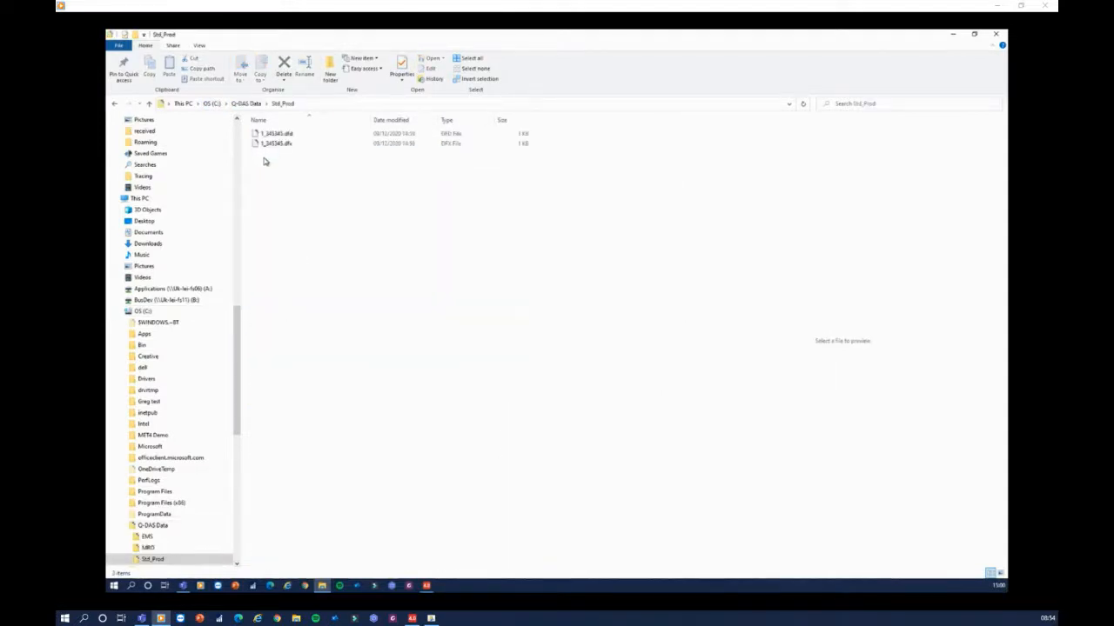
click(276, 143)
click(278, 134)
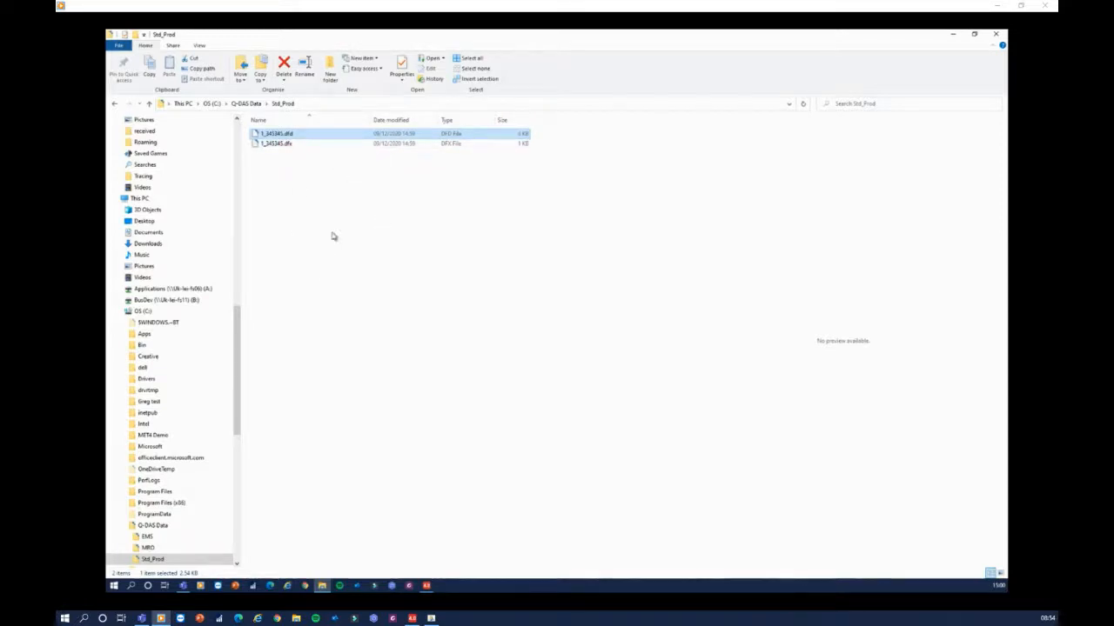
ctrl+click(274, 143)
click(956, 36)
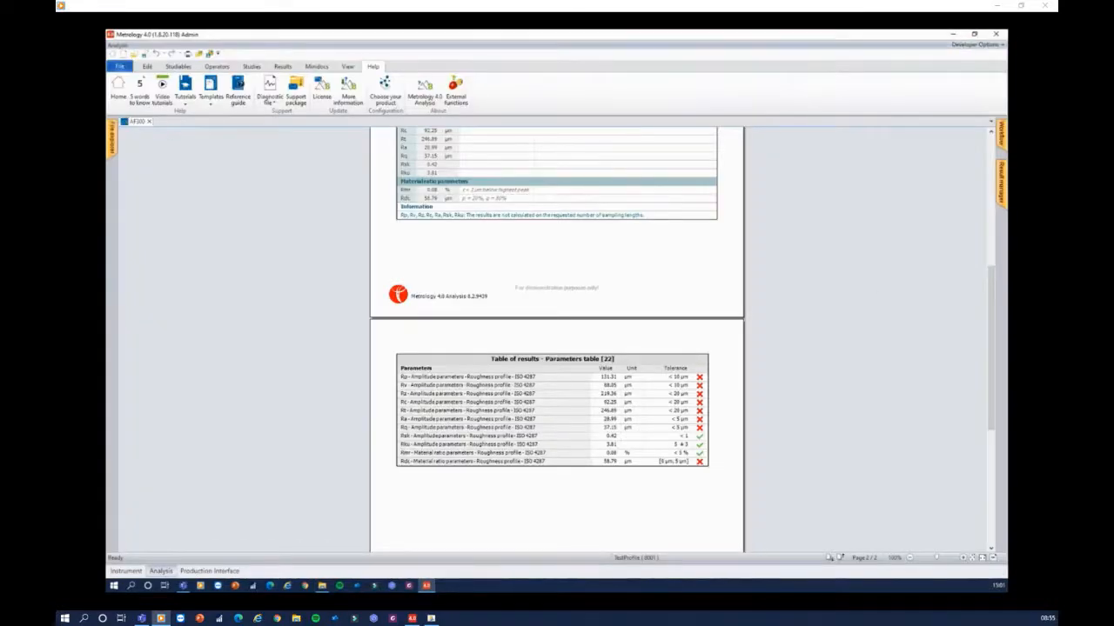
Compare the AF300 characteristics in the Production Interface with the primary profile and parameters in the Analysis view.
click(207, 572)
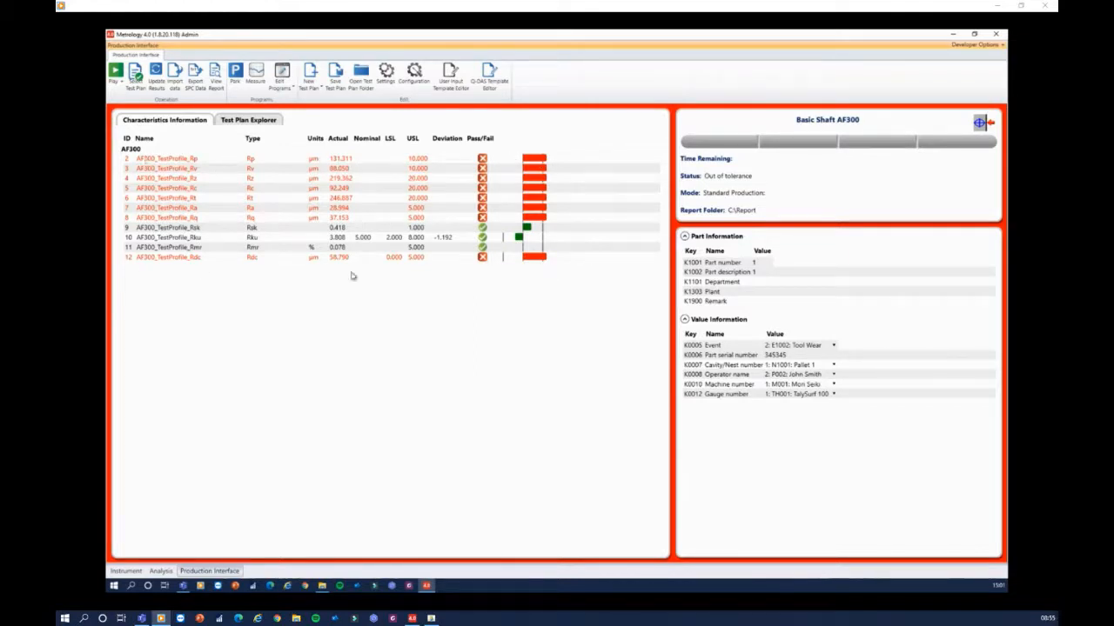
click(162, 571)
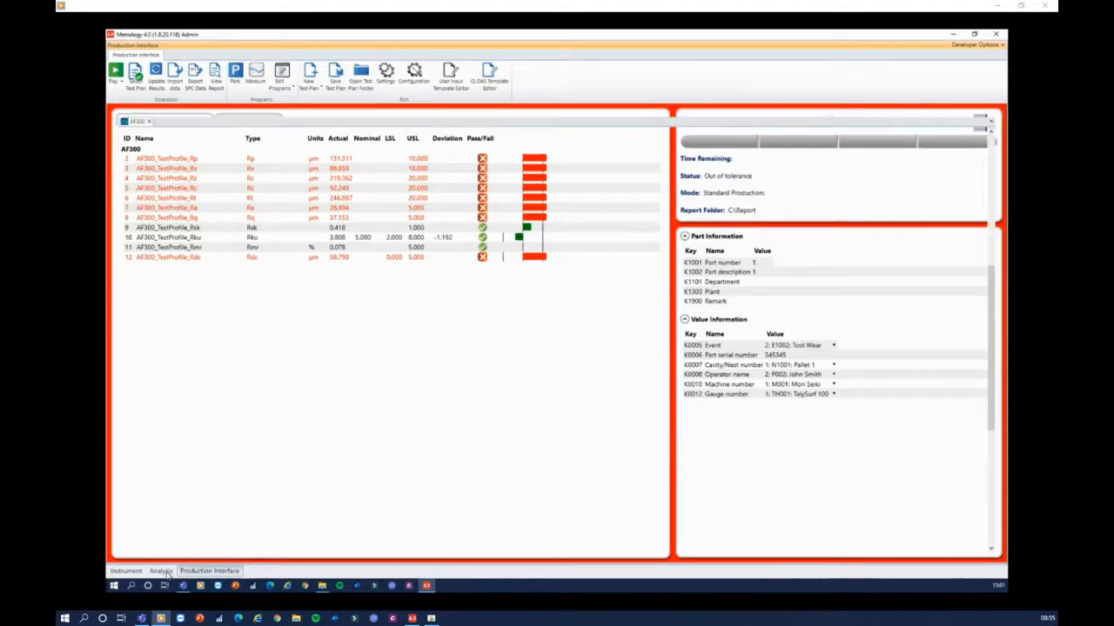
scroll(557, 232, up, 5)
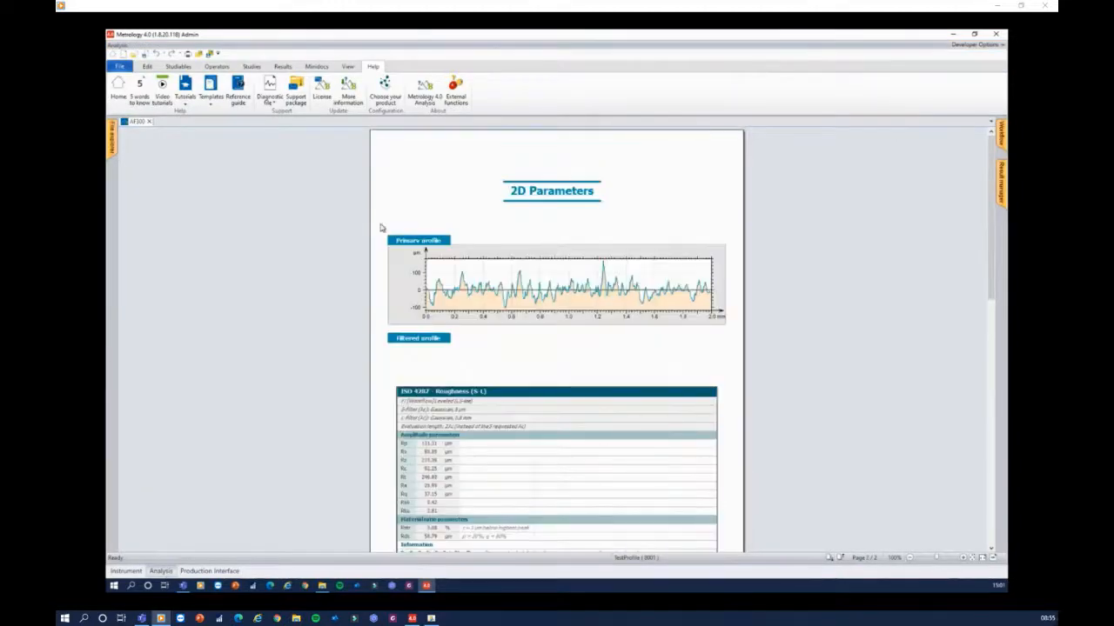
Load the Pallett Demonstration test plan from the Production Interface's test plan tree.
click(210, 572)
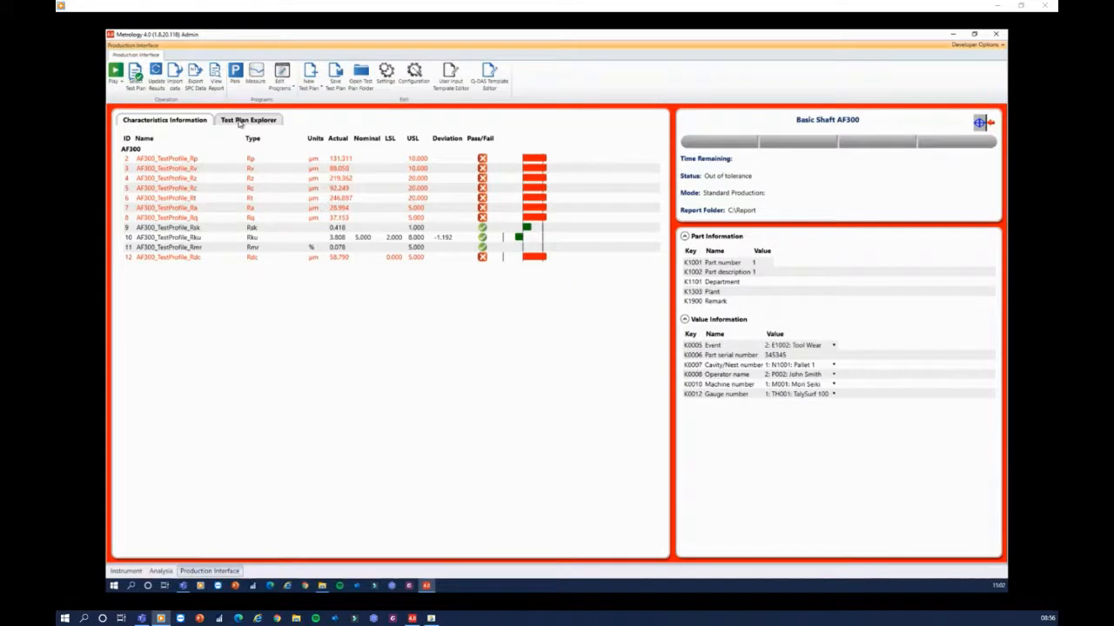
click(240, 123)
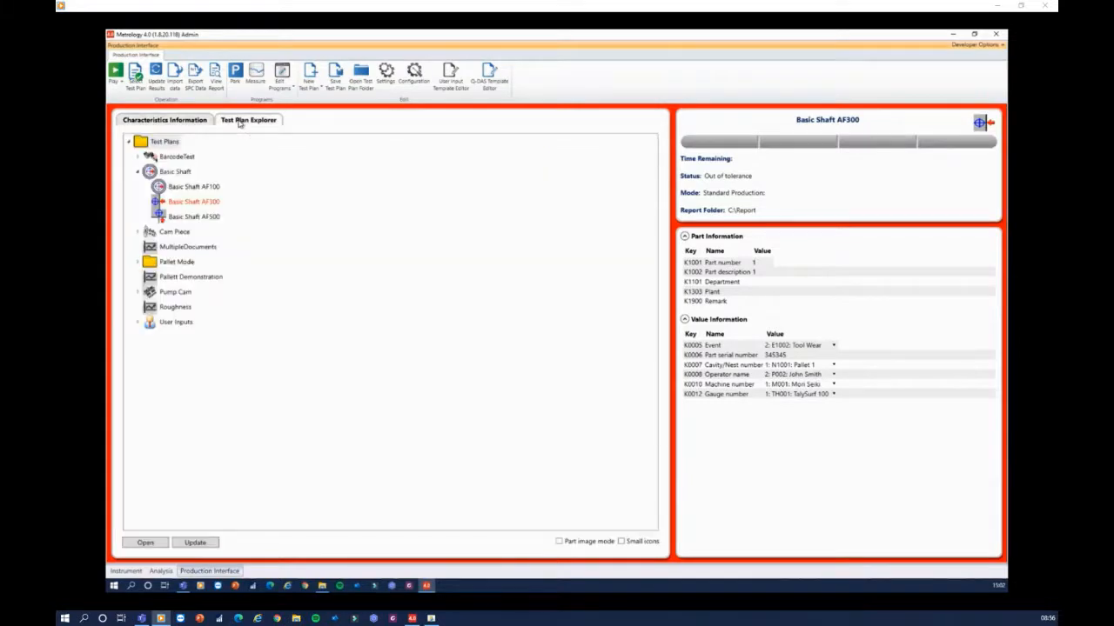
click(206, 279)
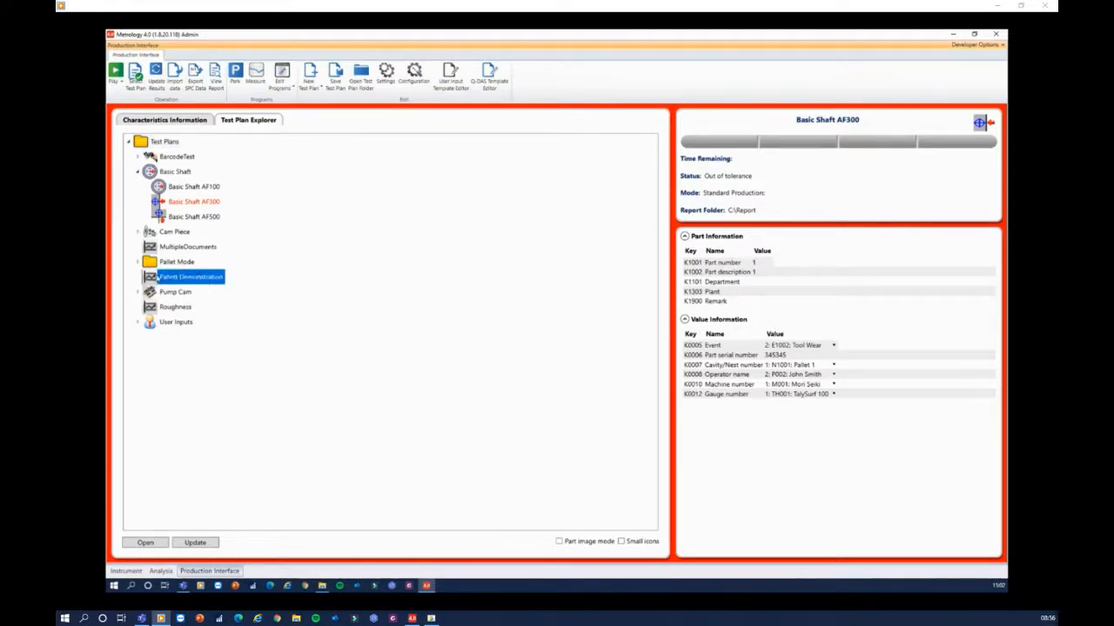
double_click(149, 275)
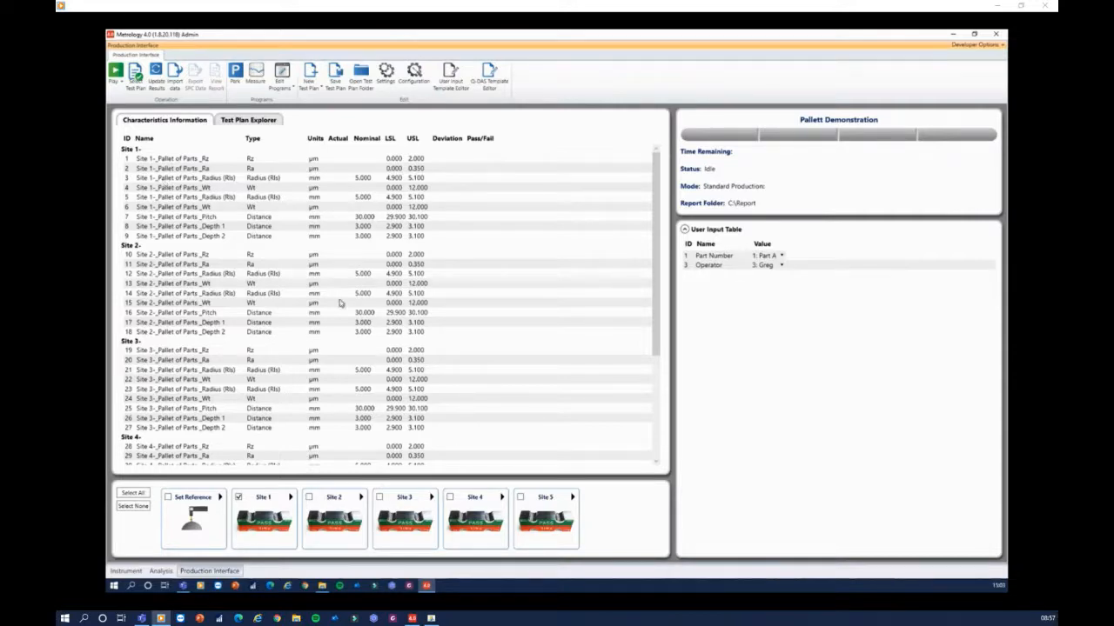
Examine the pallet plan's characteristics and tolerance limits listed for each site through Site 5.
scroll(601, 261, down, 2)
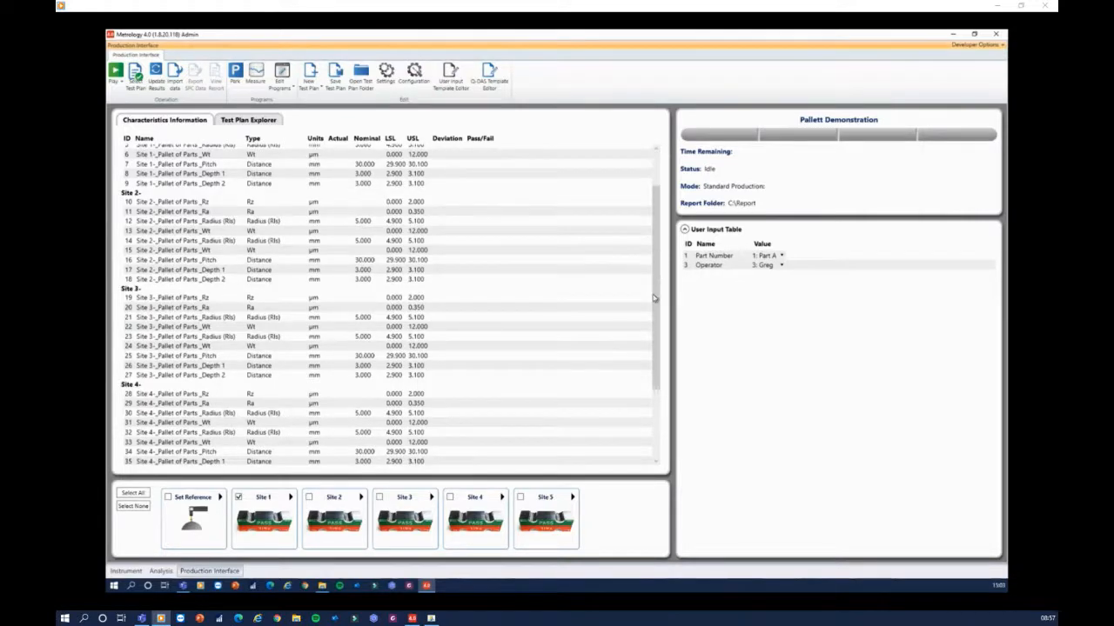
scroll(635, 305, down, 2)
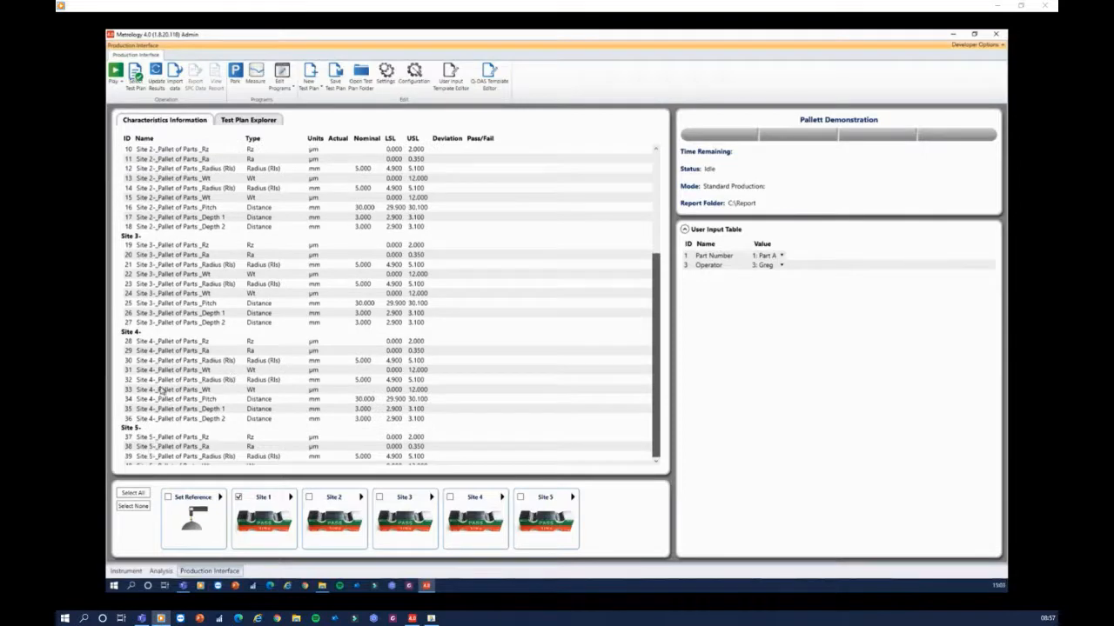
scroll(152, 133, down, 2)
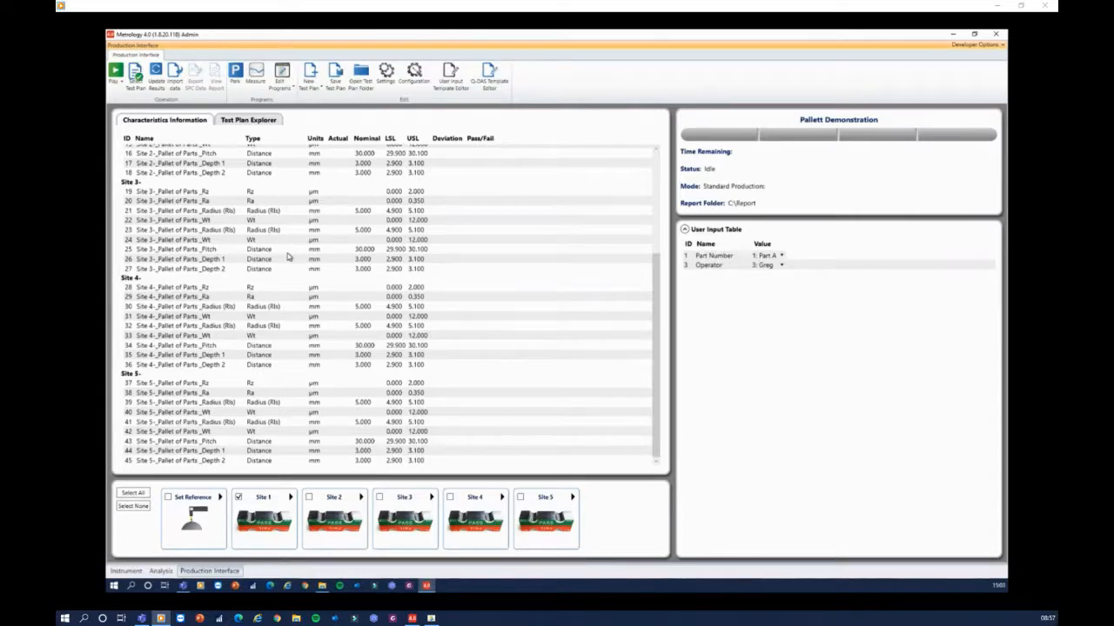
scroll(287, 258, up, 2)
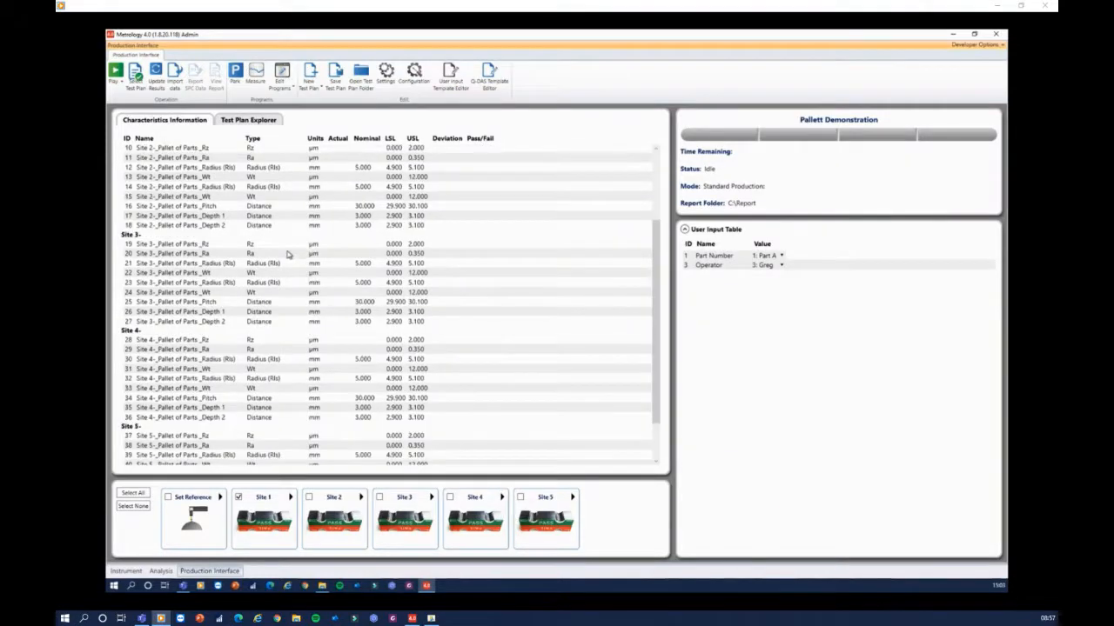
Play the Pallett of Parts Video in English from the Instrument view with its volume at minimum, and close it when it finishes.
scroll(286, 257, up, 2)
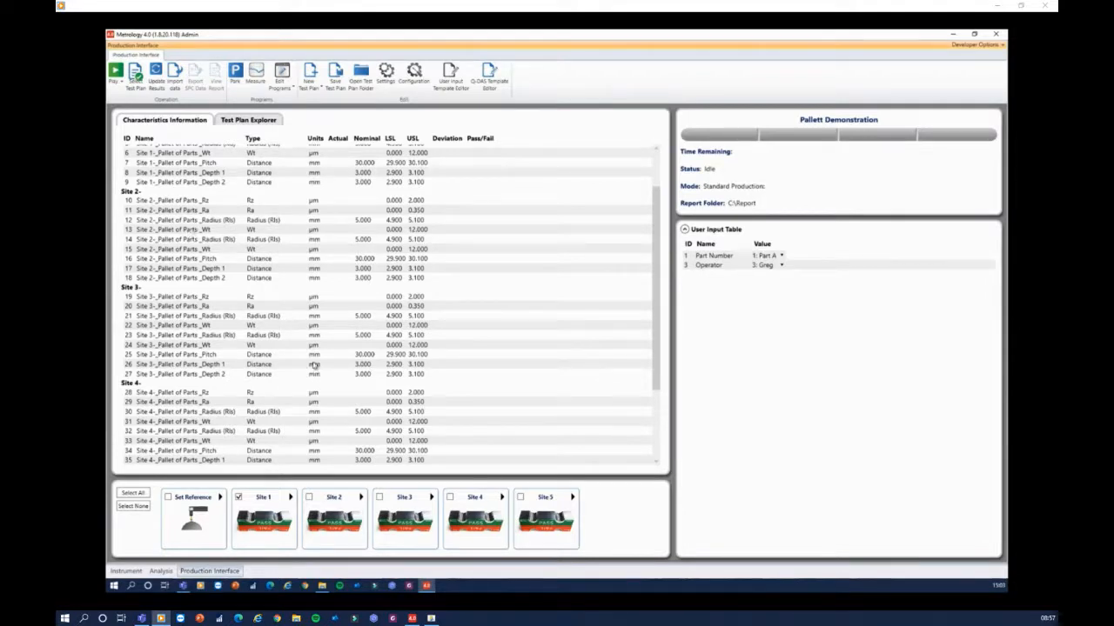
click(125, 571)
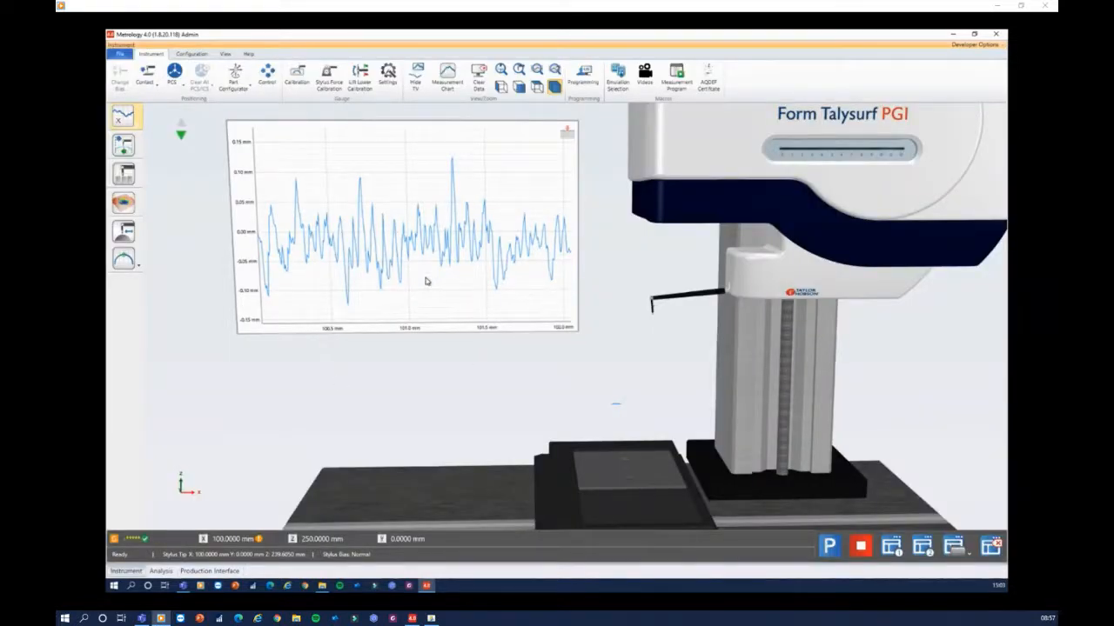
click(648, 76)
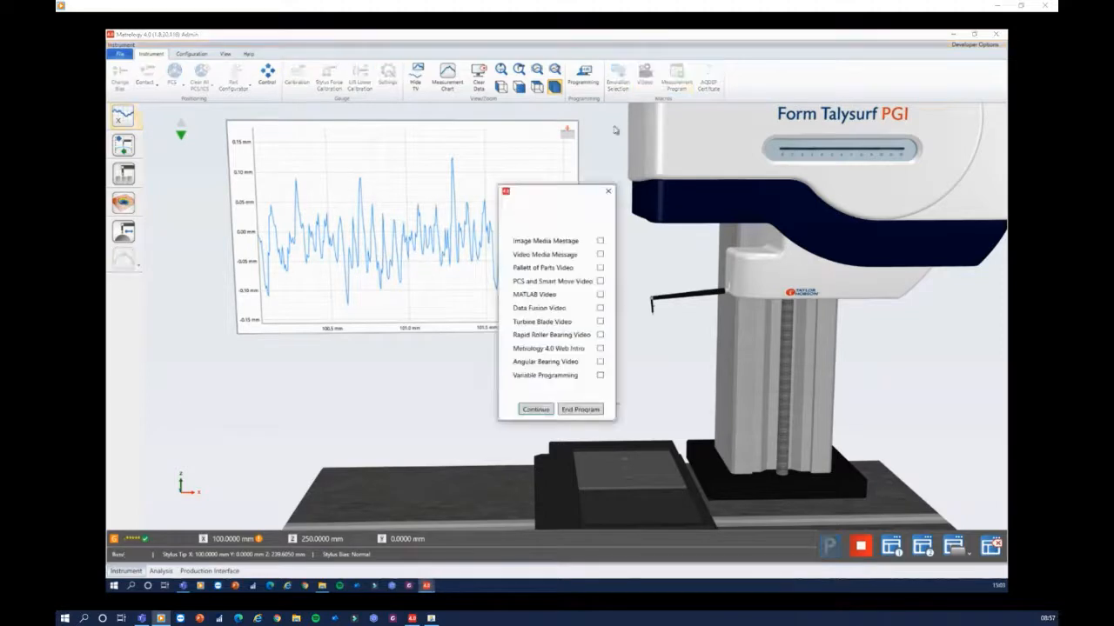
click(600, 268)
click(536, 409)
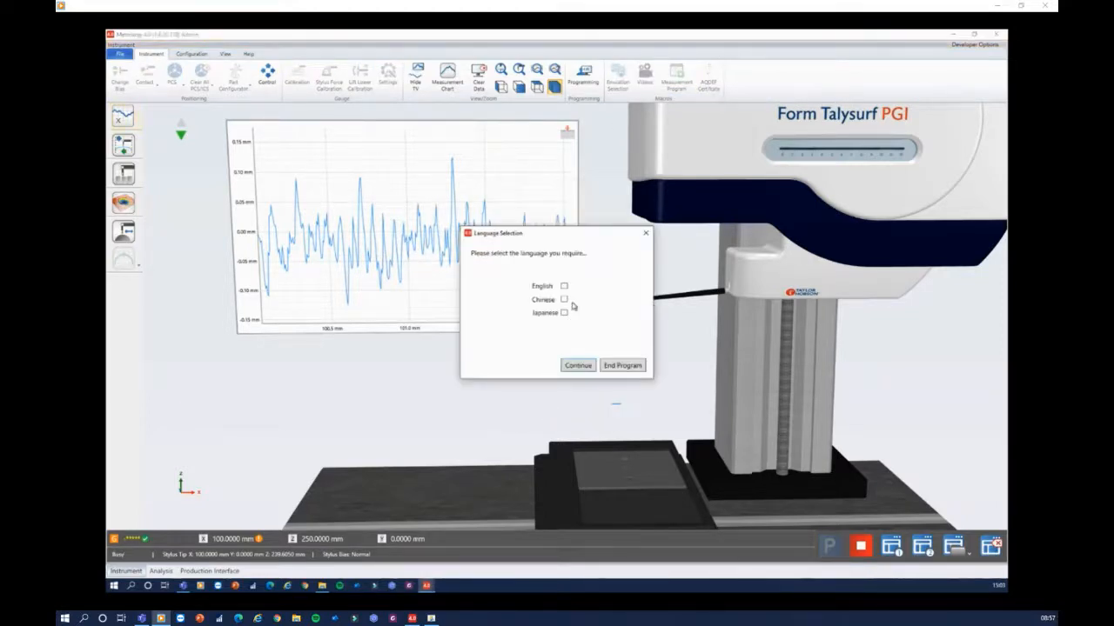
click(563, 287)
click(578, 365)
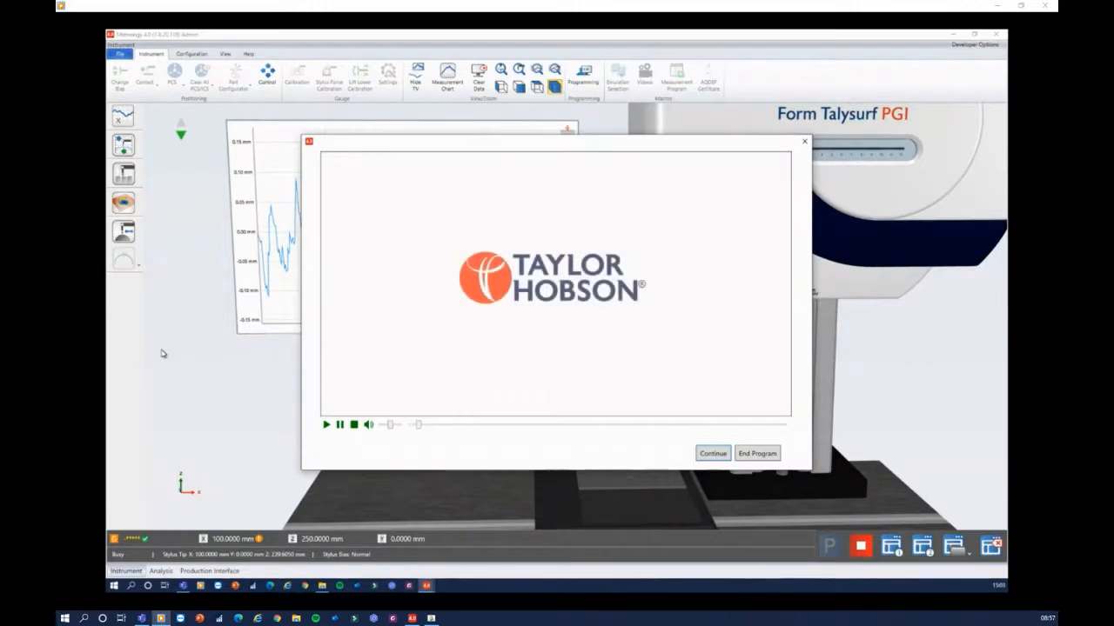
drag(391, 427, 373, 429)
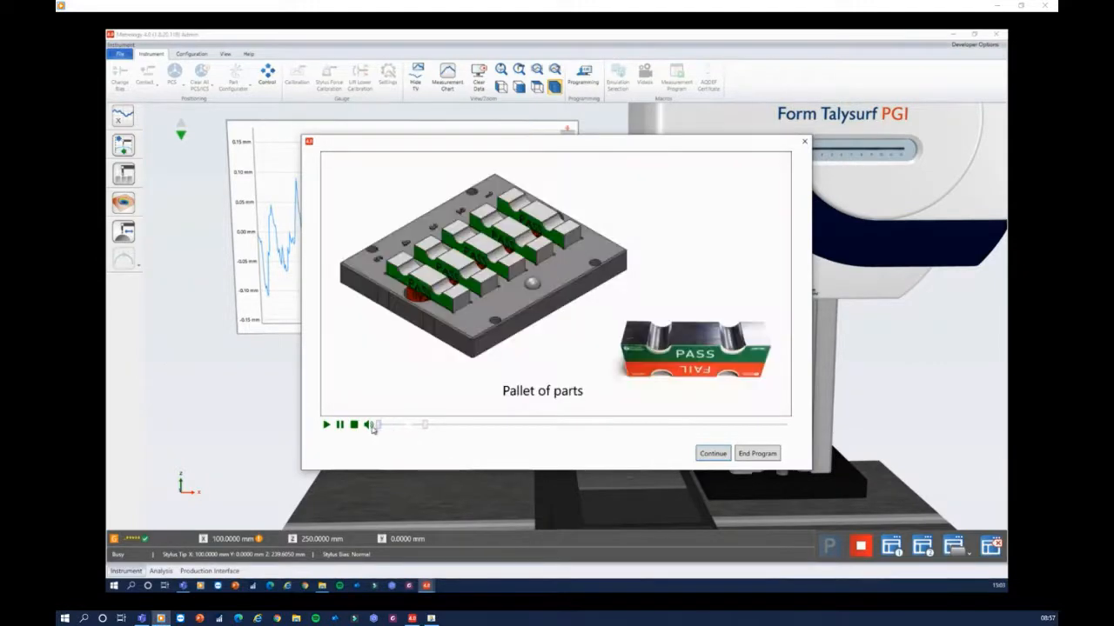
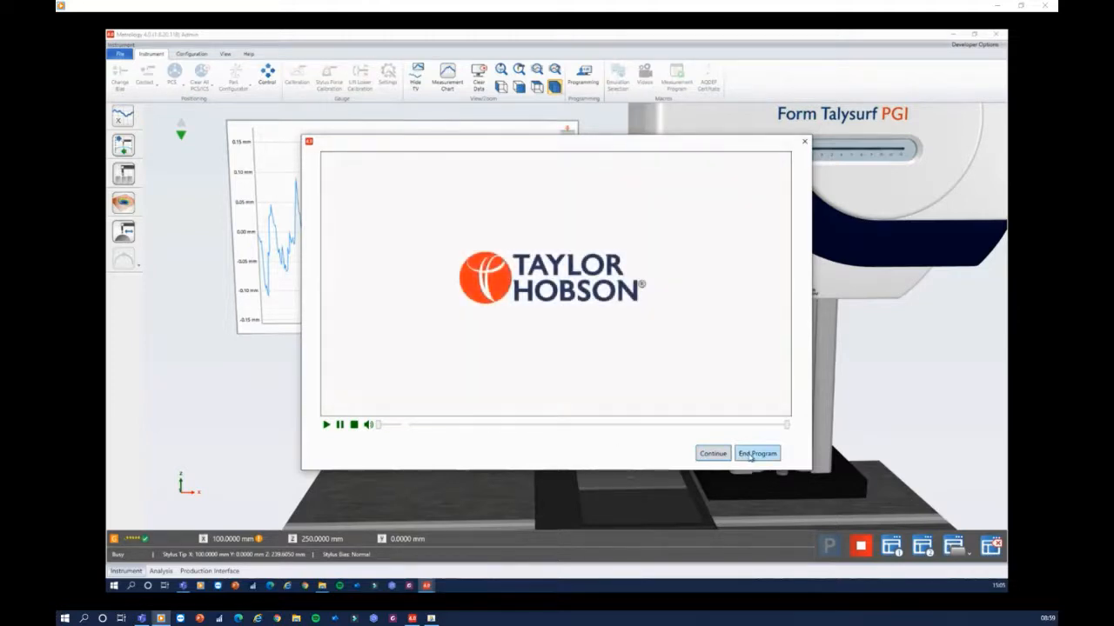
click(720, 455)
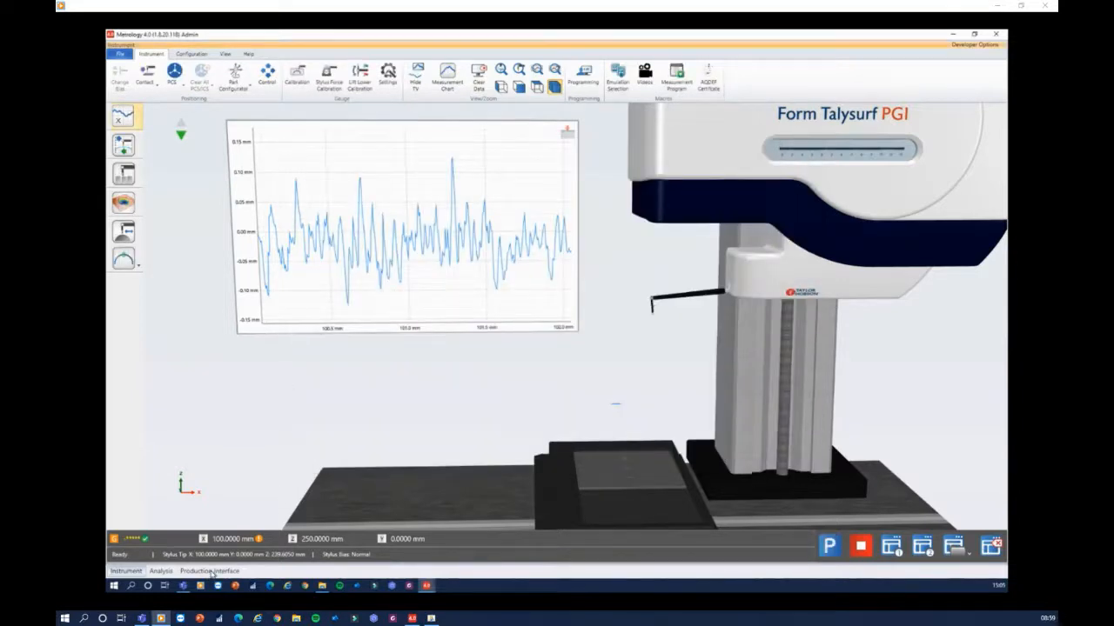
Load the Roughness test plan in the Production Interface.
click(209, 572)
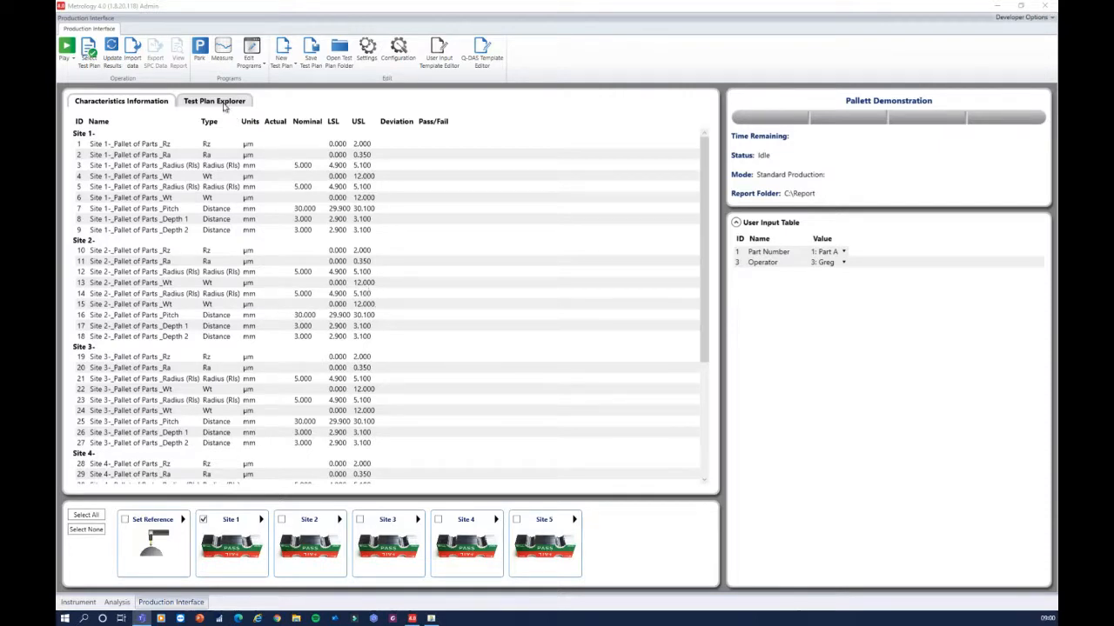
click(225, 103)
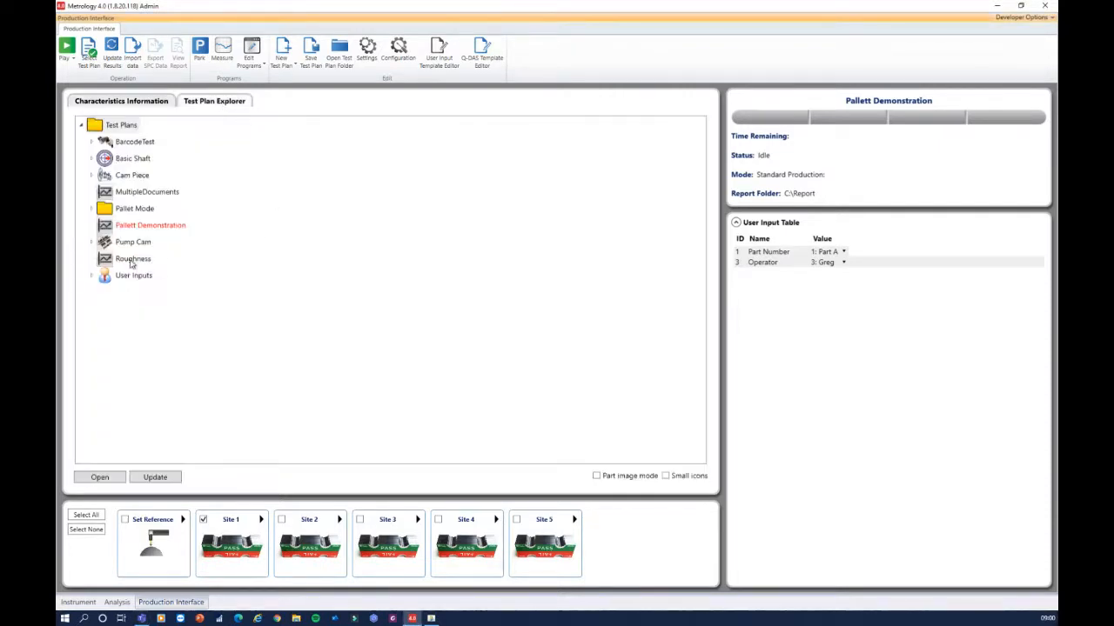
double_click(131, 260)
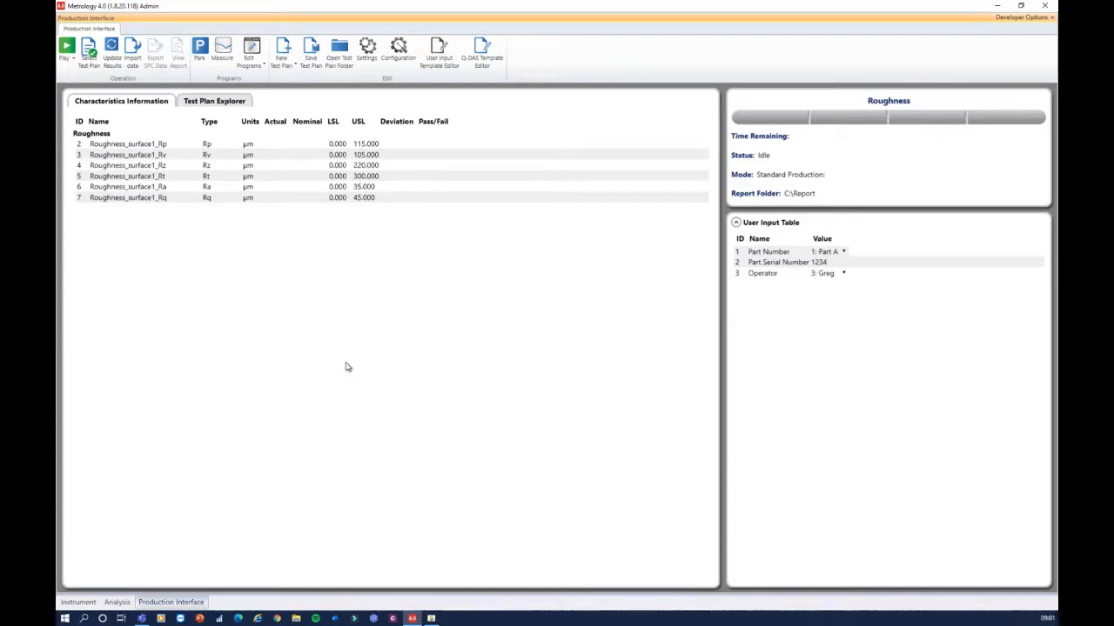
Import the measurement data from the Part A_7654_201209_145213 folder under Report into the Roughness test plan.
click(133, 54)
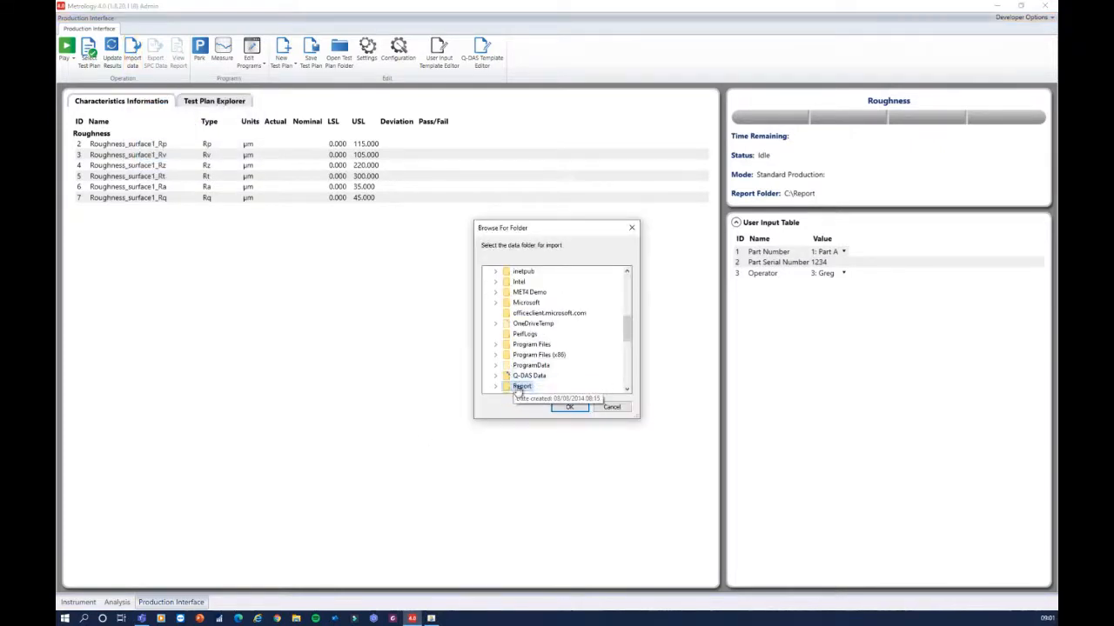
double_click(520, 386)
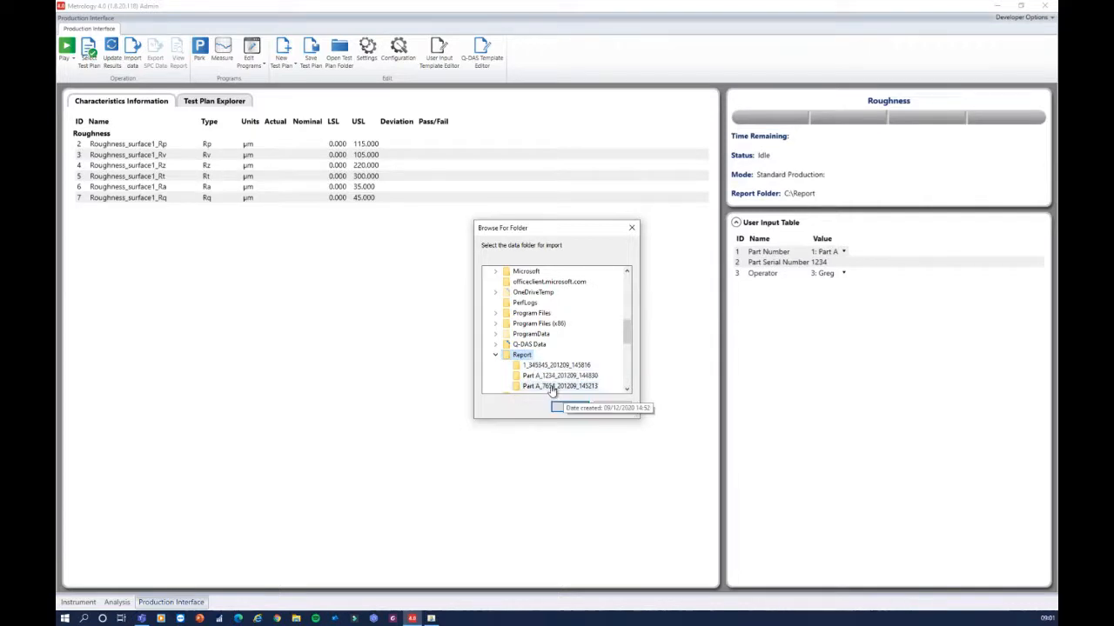
click(551, 388)
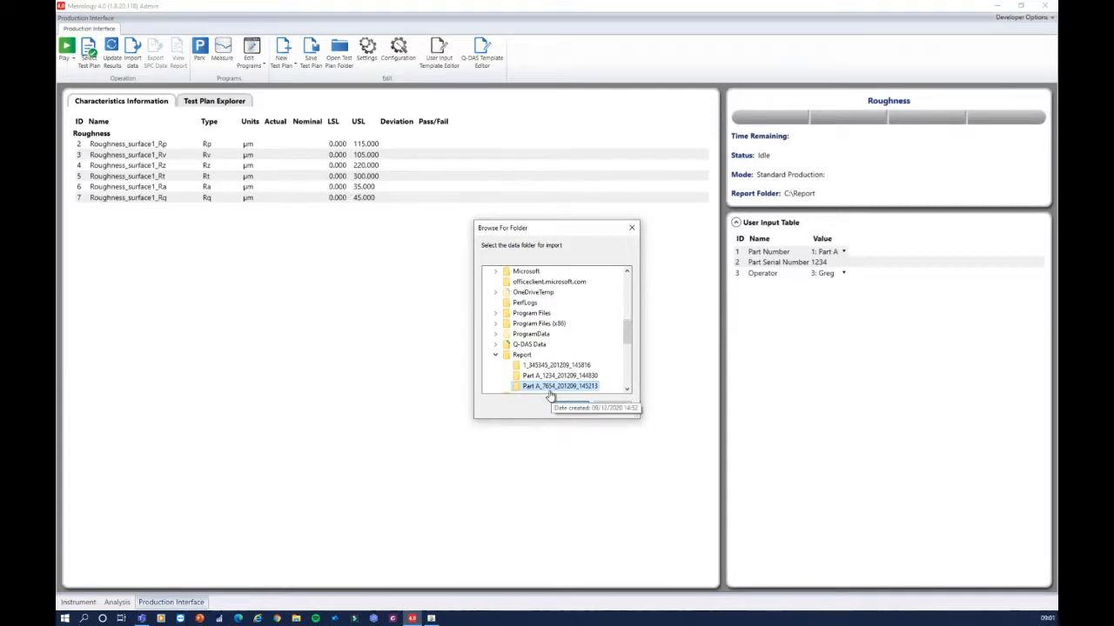
click(569, 407)
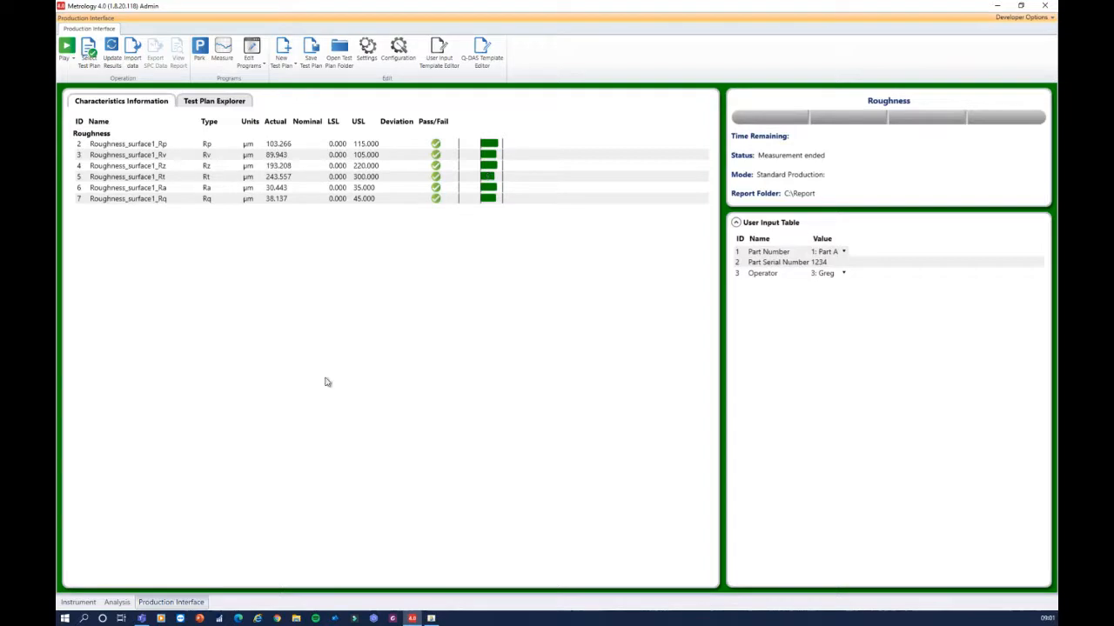
Compare the roughness report in Analysis with the imported results in the Production Interface, and return to the report.
click(118, 602)
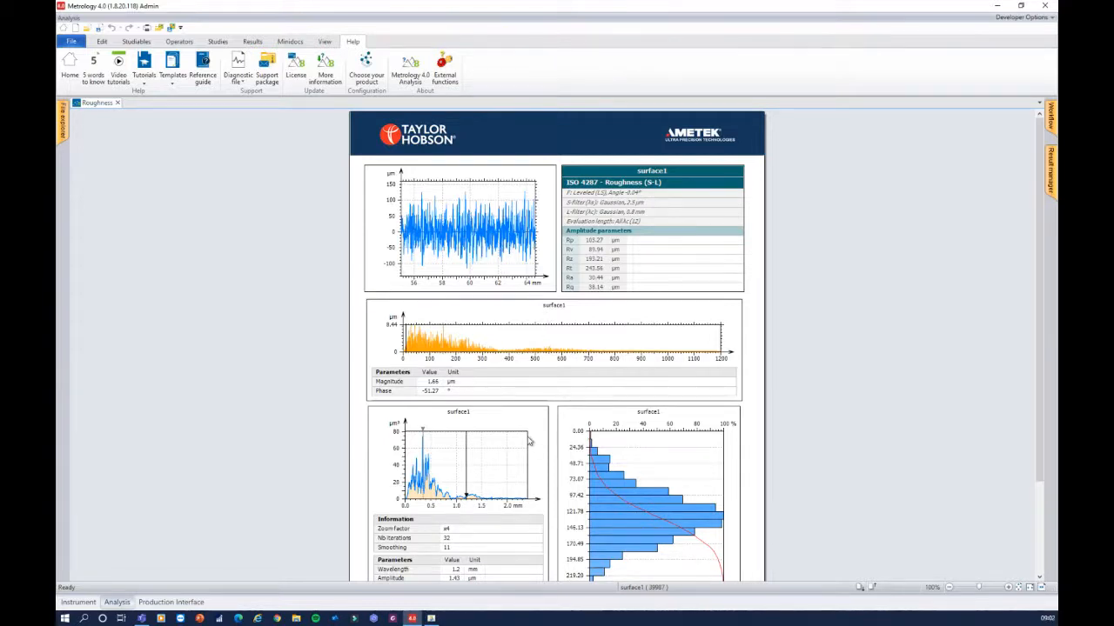
click(168, 603)
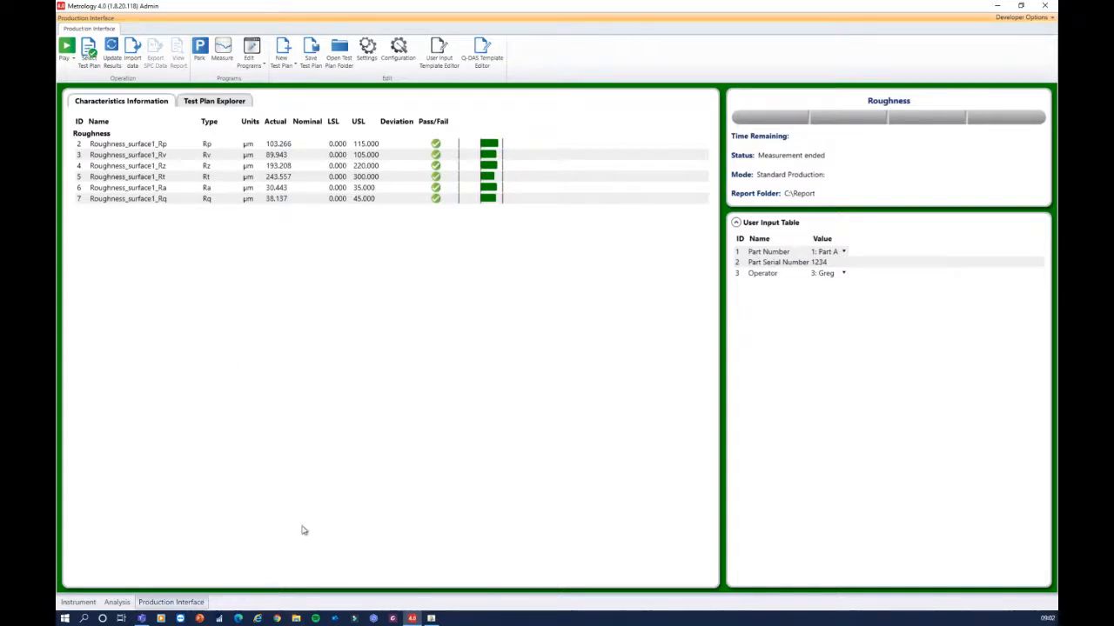
click(119, 602)
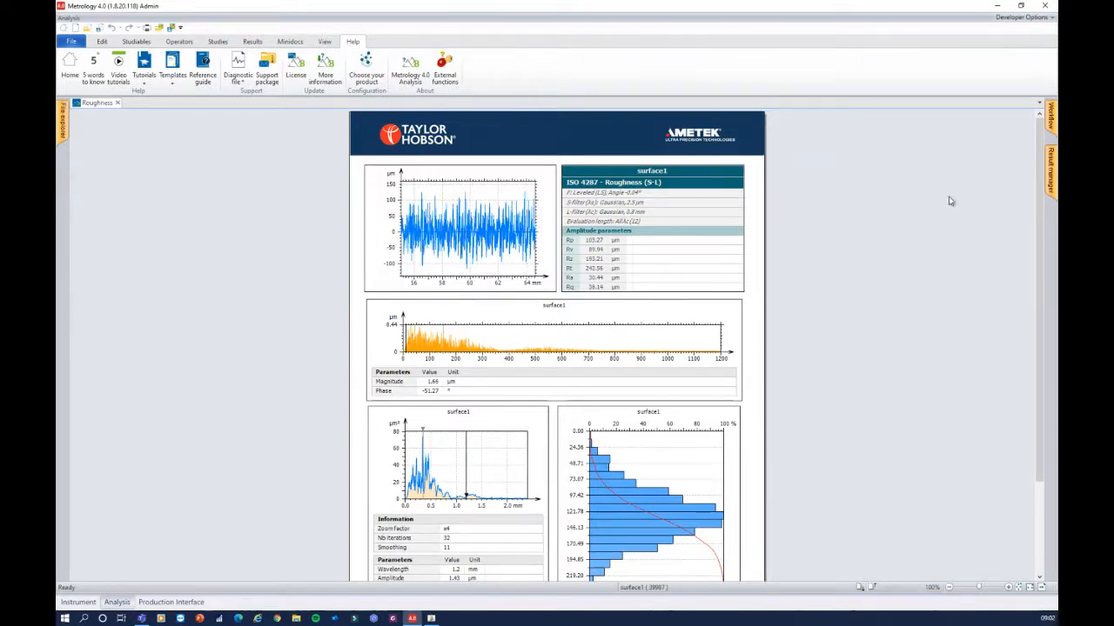
Keep the Workflow displayed beside the report and insert a Retouch operator after the surface1 profile.
mouse_move(1051, 118)
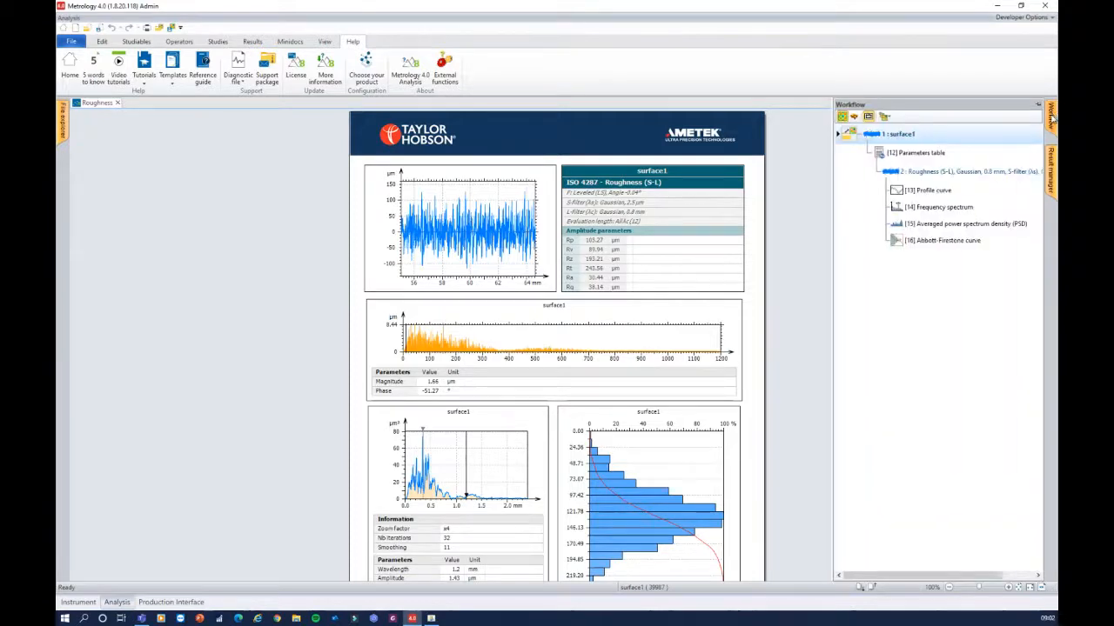
click(1038, 104)
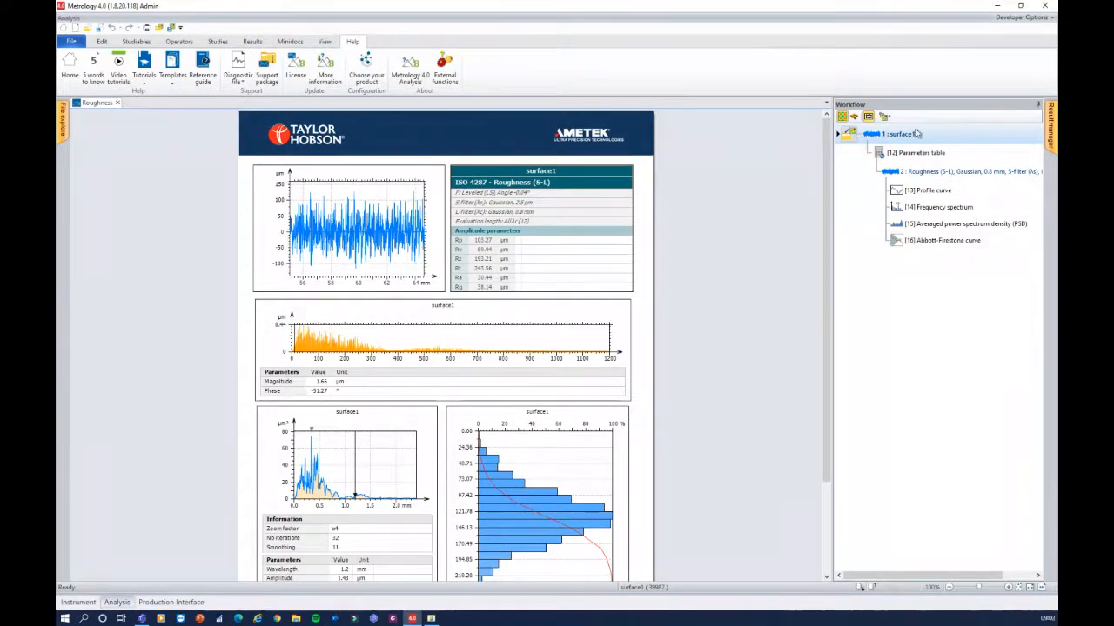
mouse_move(889, 139)
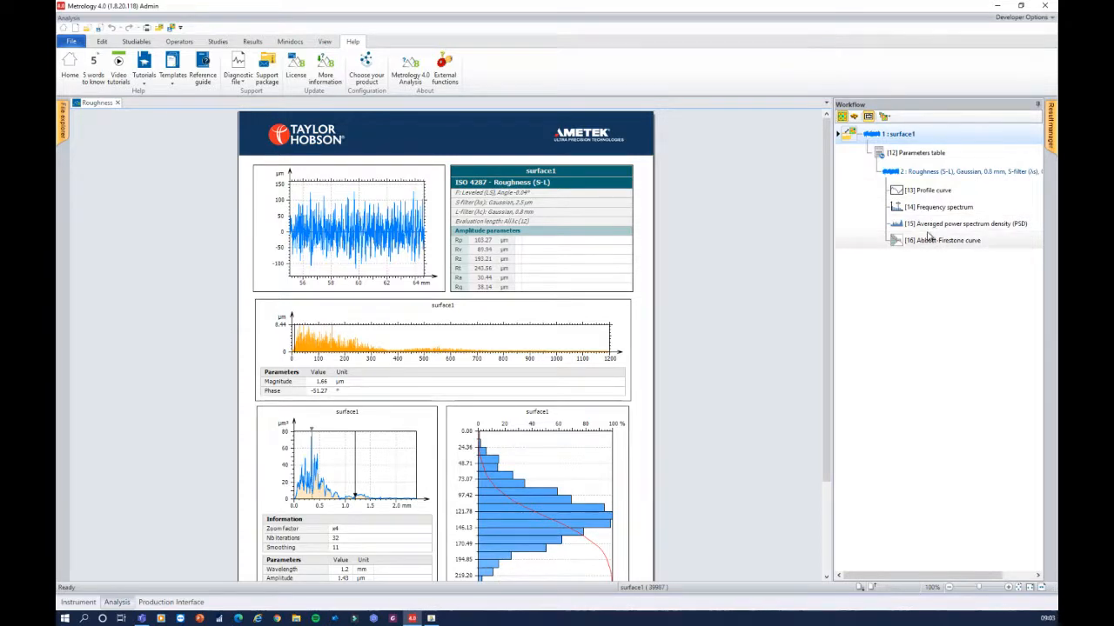
right_click(873, 138)
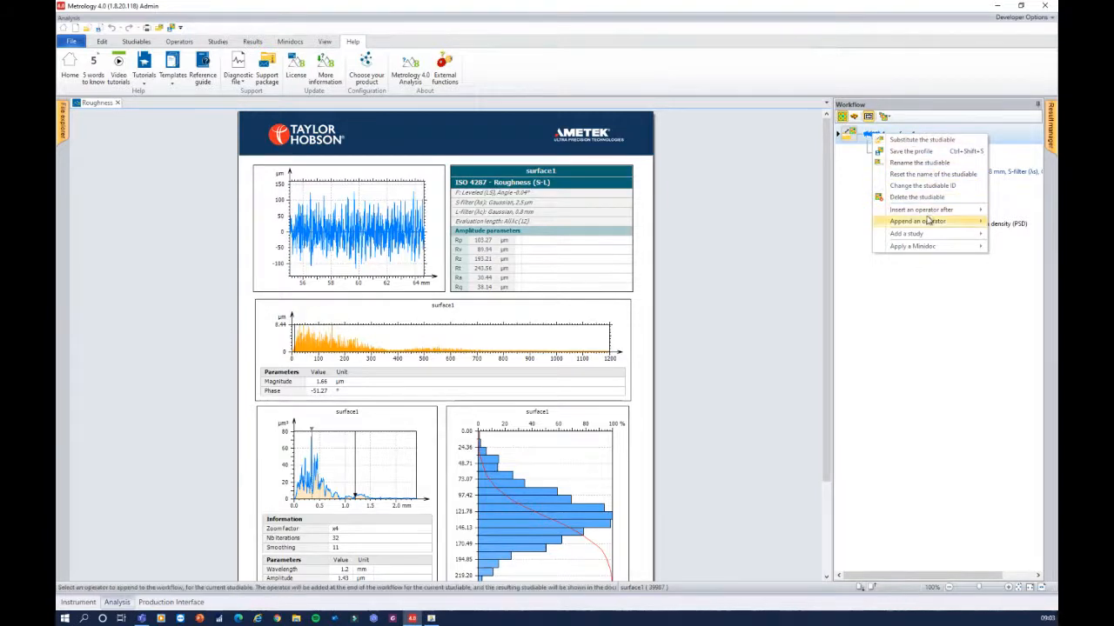
mouse_move(928, 213)
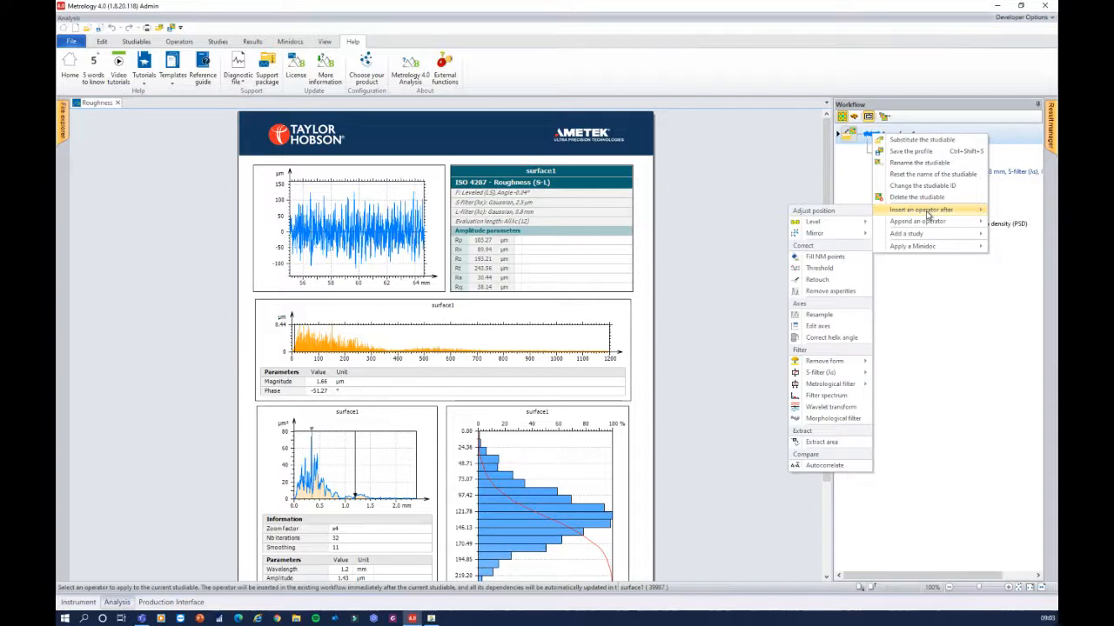
click(831, 283)
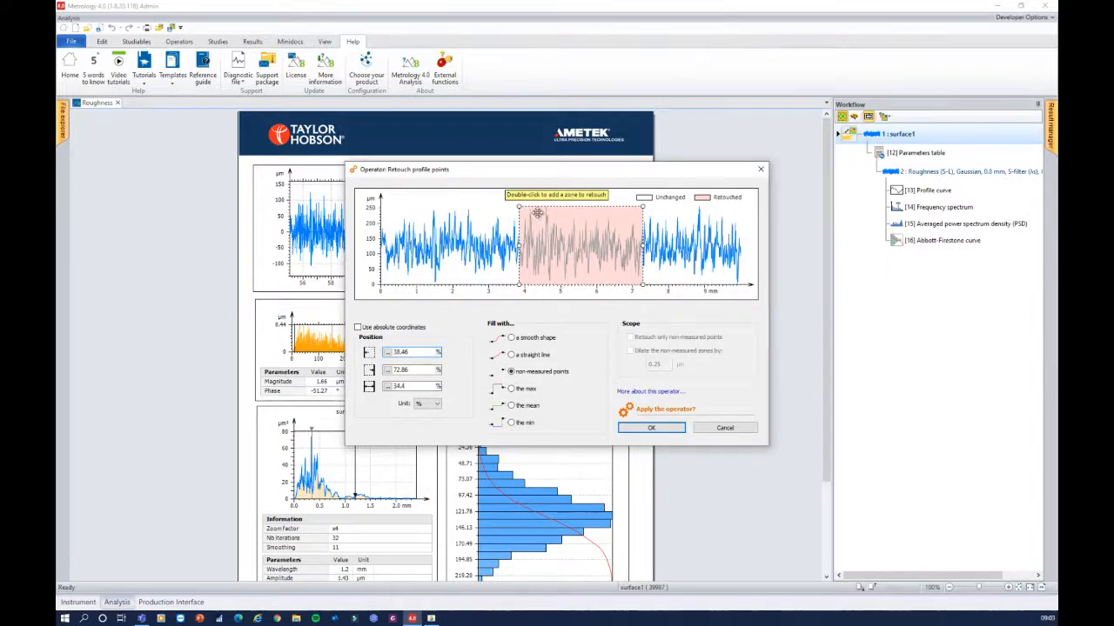
Set the retouch zone from 42.96 % to 68.8 % of the profile and apply it with non-measured points as the fill.
mouse_move(644, 248)
mouse_down()
mouse_move(559, 252)
mouse_move(609, 250)
mouse_up()
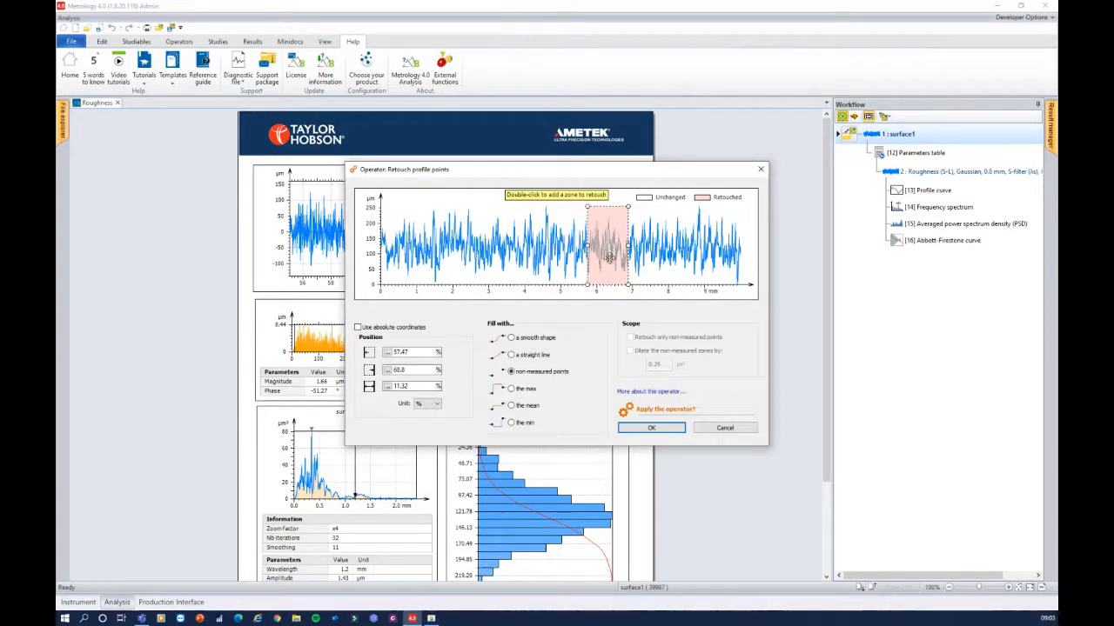
drag(587, 246, 534, 248)
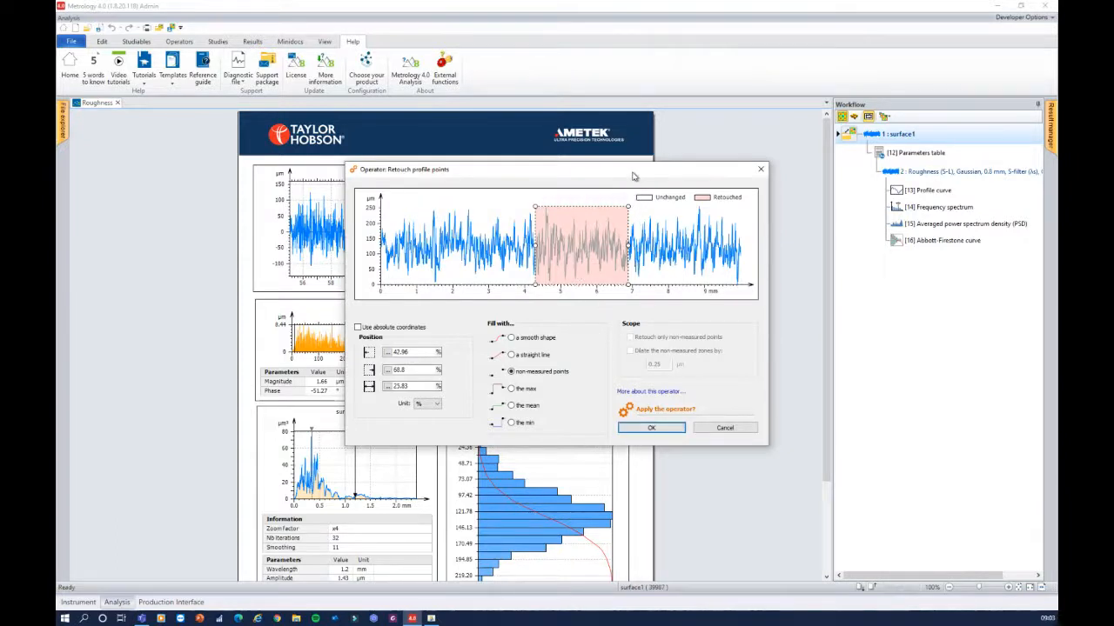
mouse_move(633, 176)
mouse_down()
mouse_move(611, 211)
mouse_move(587, 317)
mouse_up()
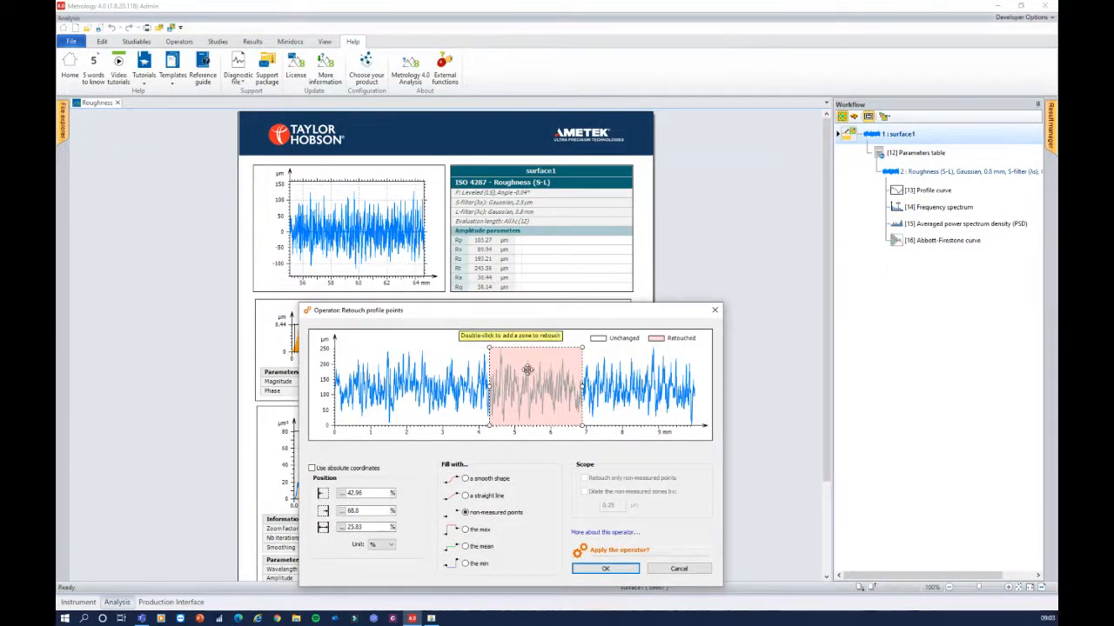
click(603, 570)
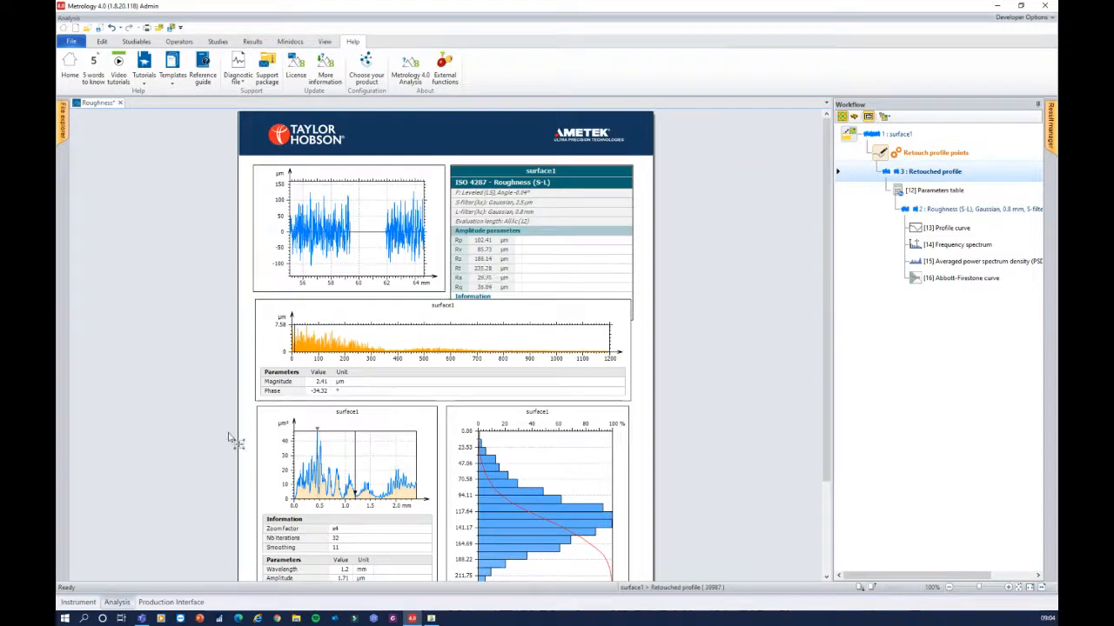
Try to update the Roughness test plan's results in the Production Interface from the retouched document.
click(172, 602)
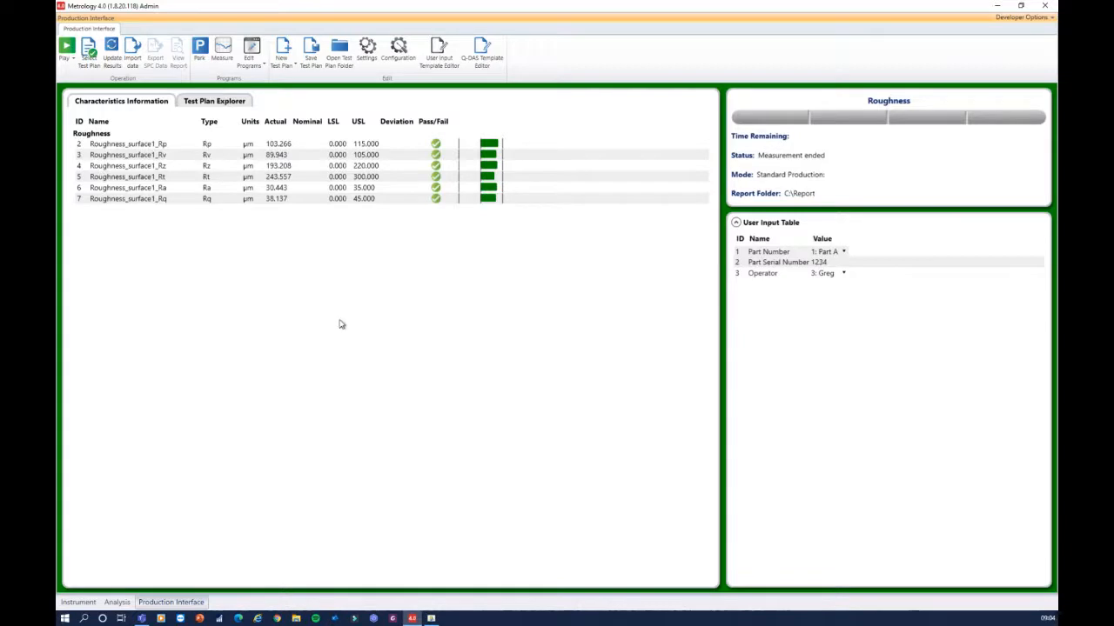
click(112, 50)
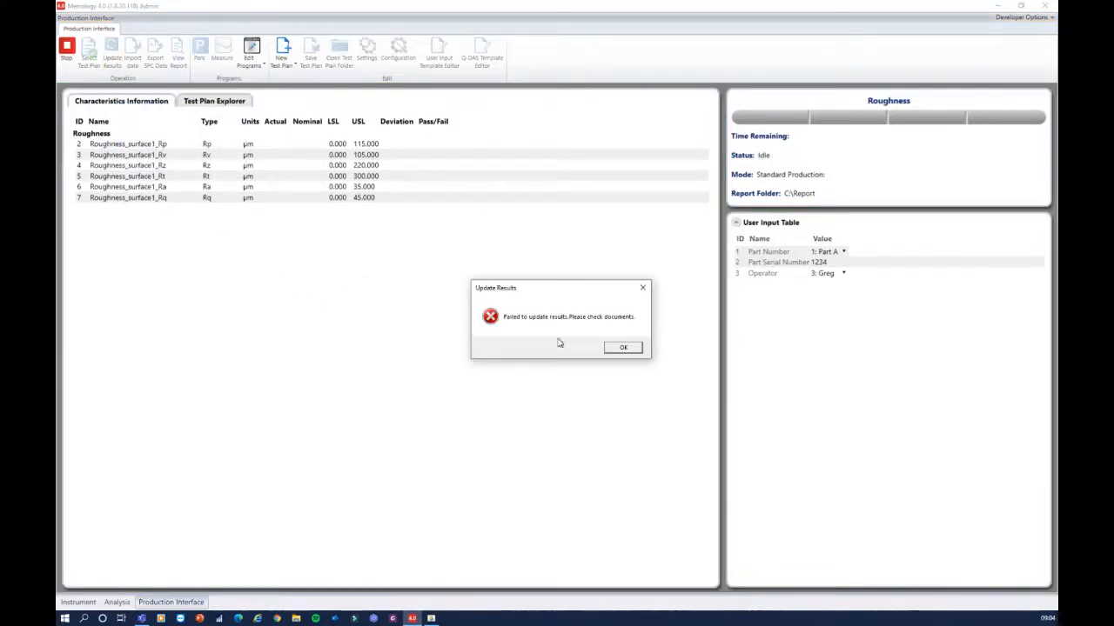
click(623, 348)
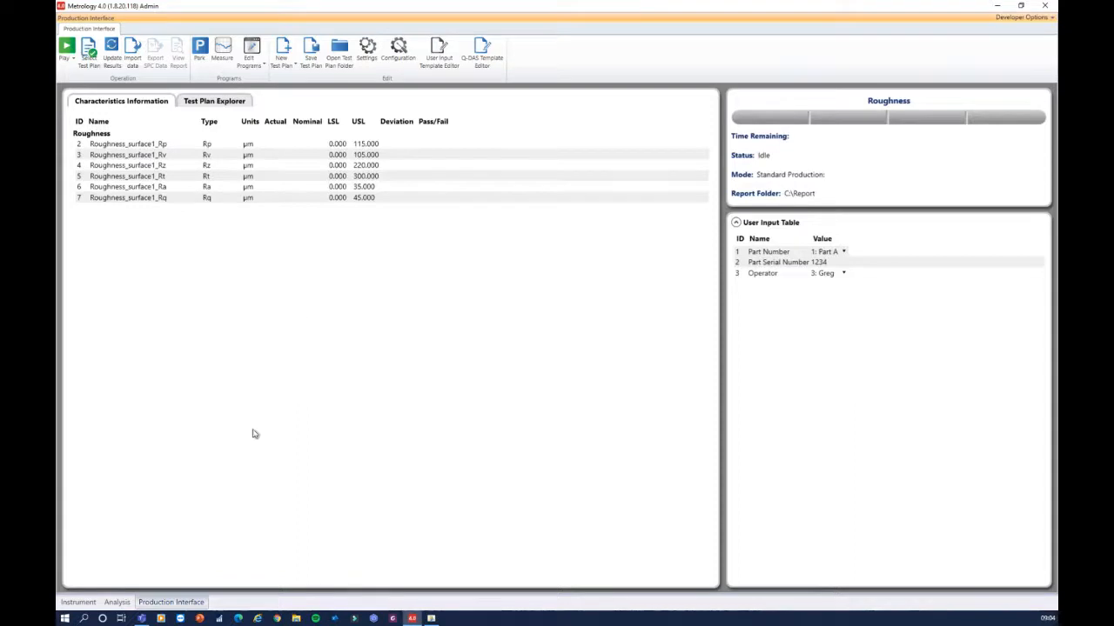
Dock the Result manager beside the Workflow in Analysis, examine the retouched profile's parameters, and return to the Production Interface.
click(148, 603)
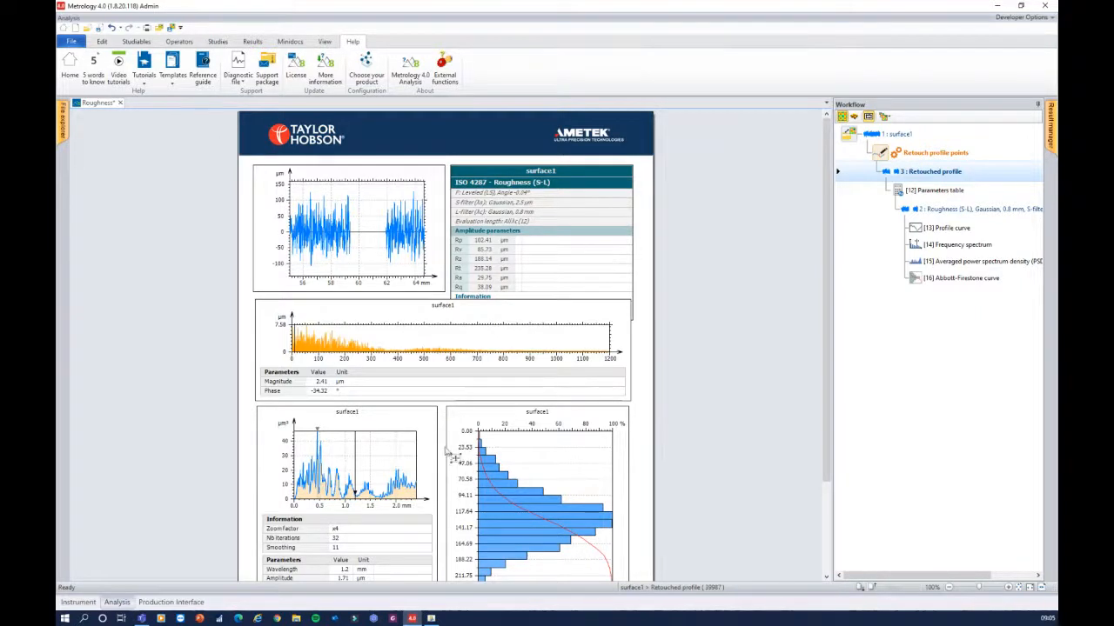
mouse_move(1051, 126)
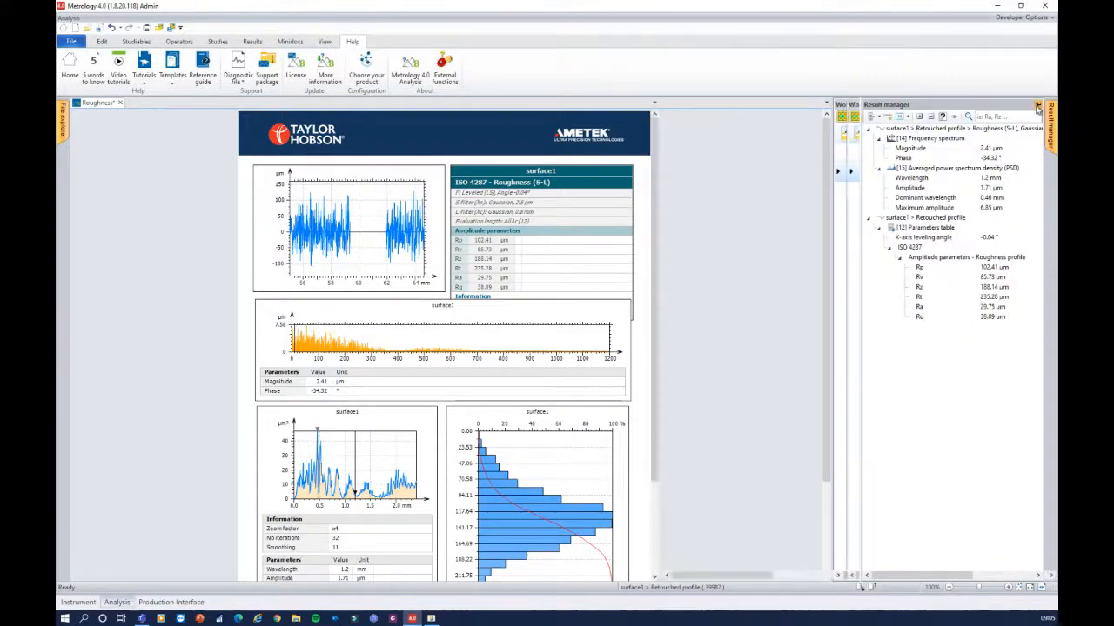
click(1038, 104)
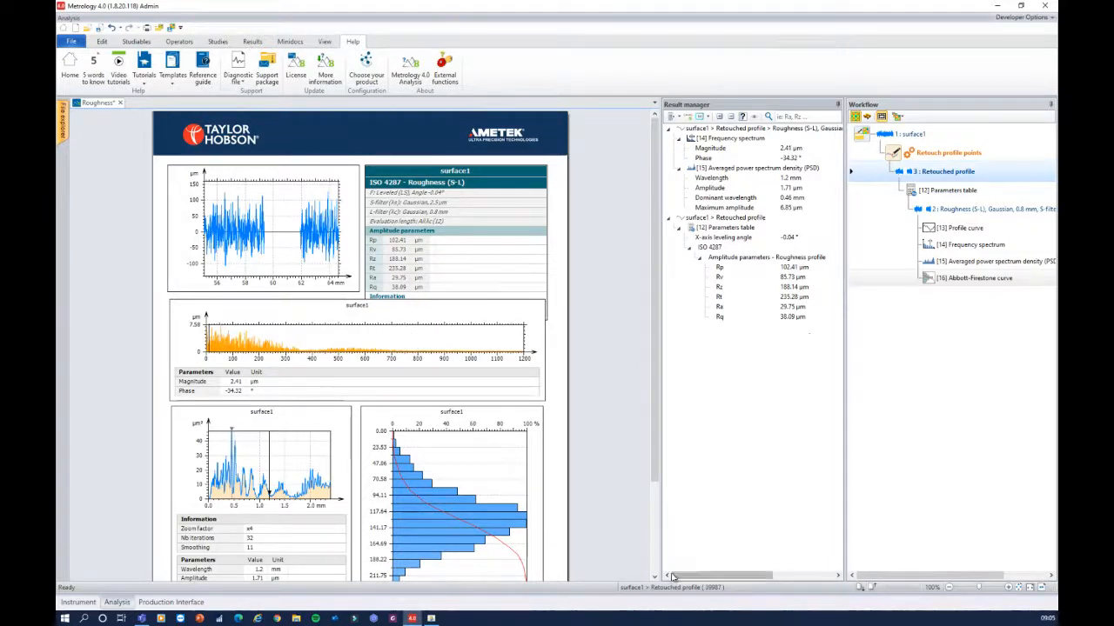
click(173, 602)
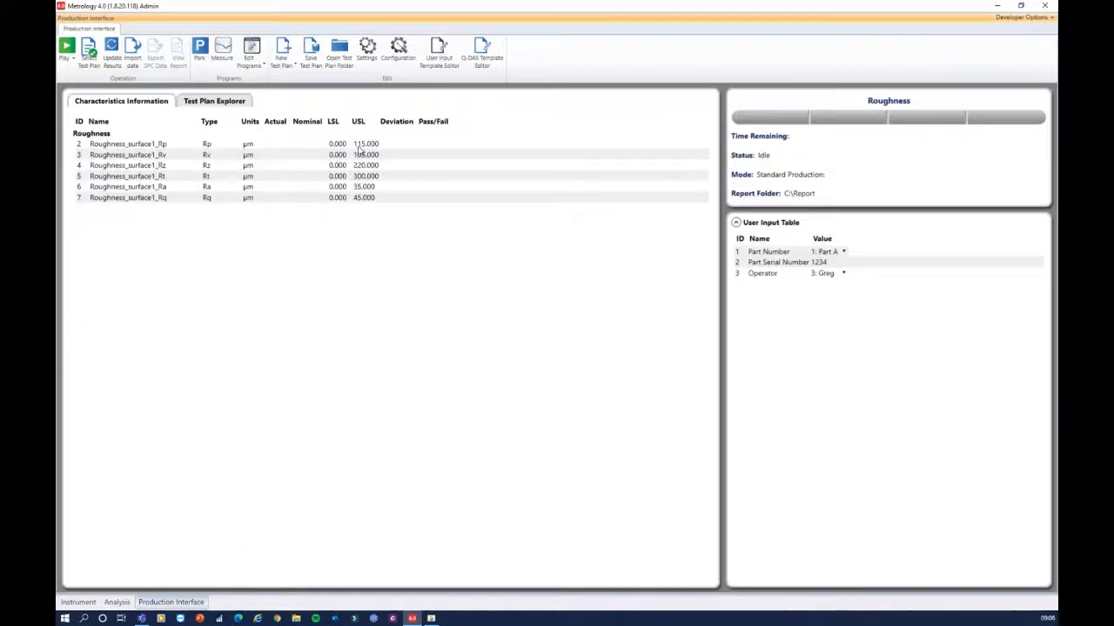